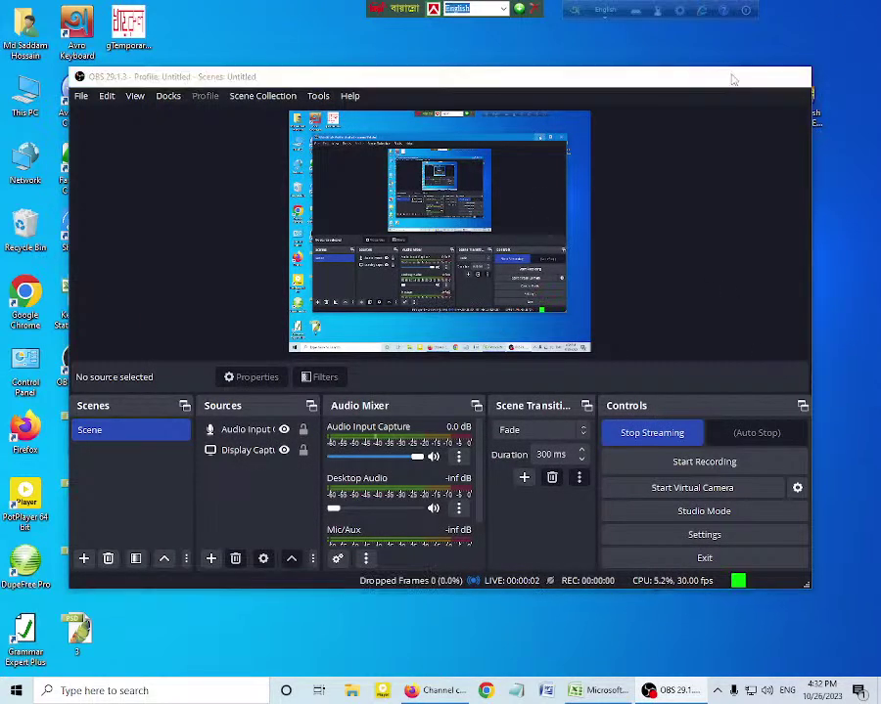
Step: Minimize the OBS recording window and bring the Excel workbook with Dinajpur to the front
left_click(734, 76)
left_click(599, 690)
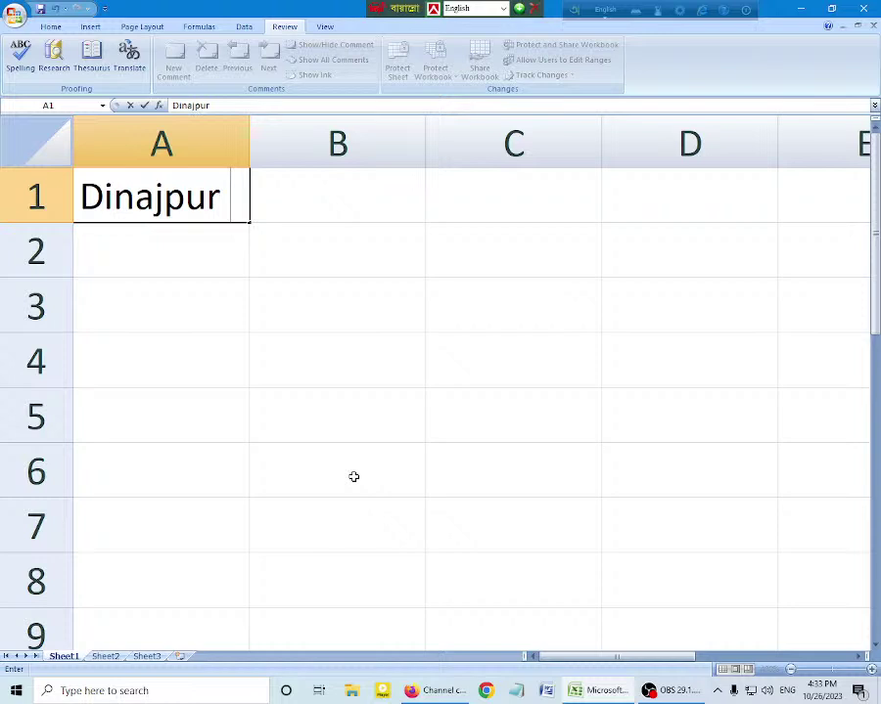
Step: Commit 'Dinajpur' in cell A1, reselect A1, then move to the empty cell A2
left_click(210, 245)
left_click(196, 220)
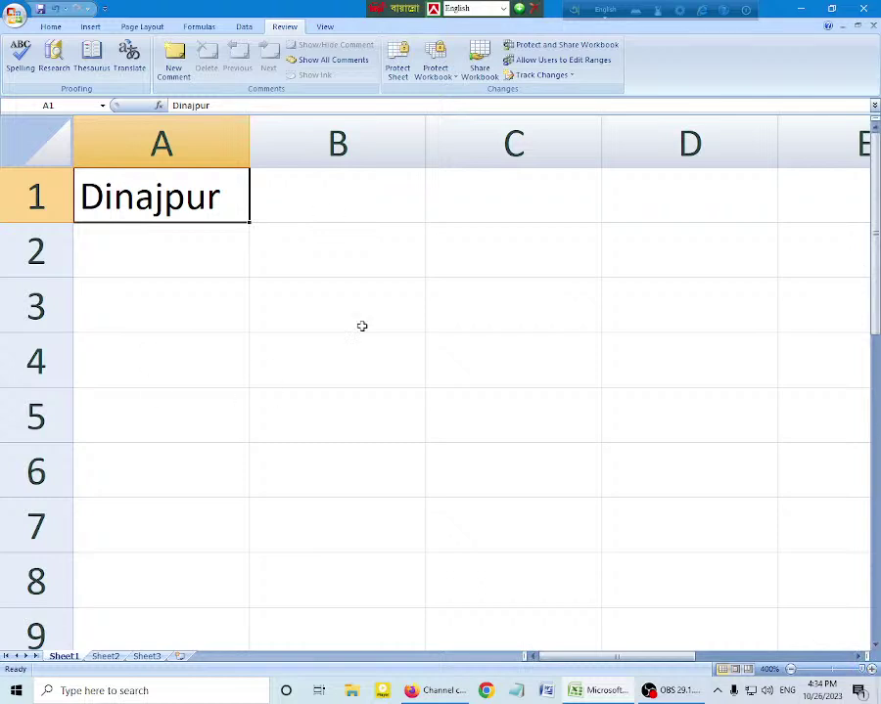
left_click(237, 245)
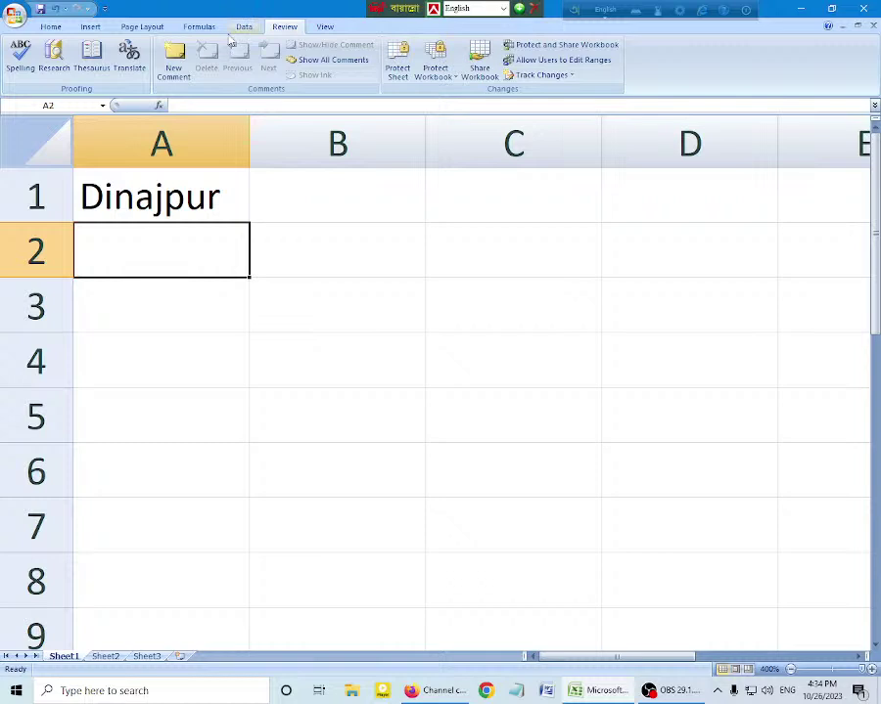
left_click(50, 27)
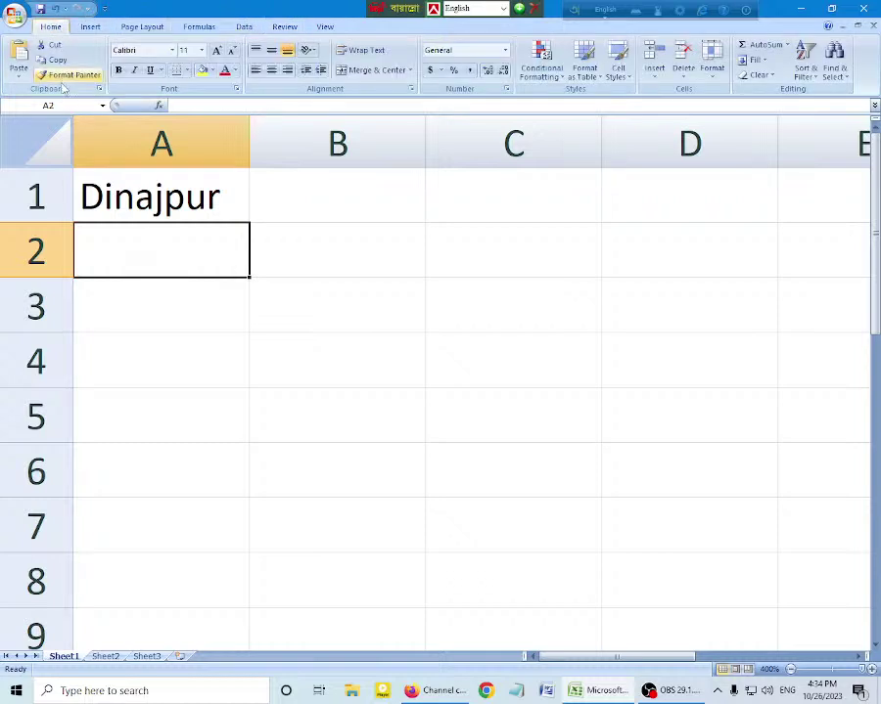
left_click(90, 26)
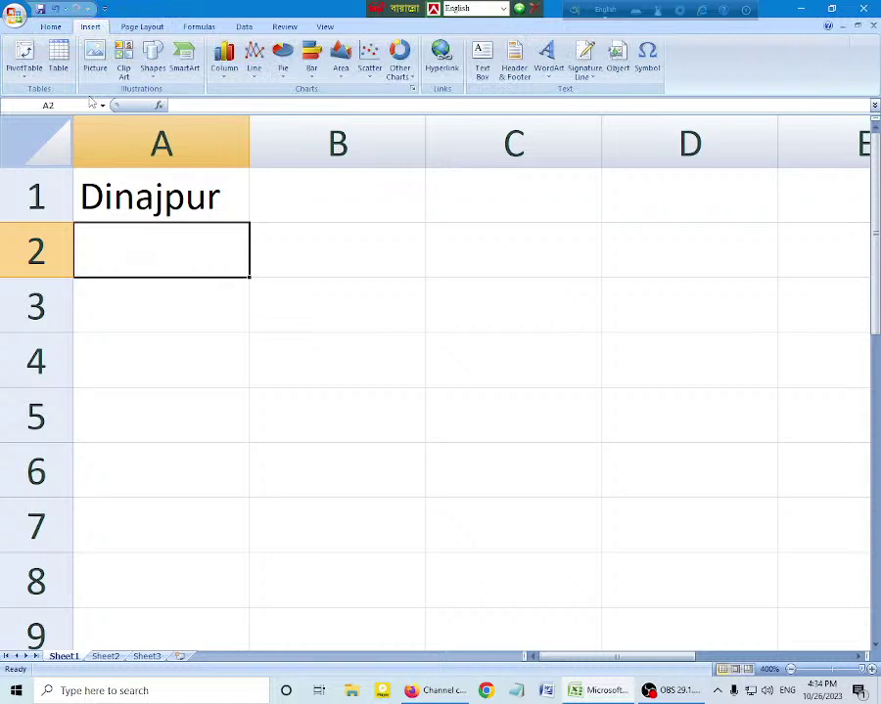
left_click(286, 27)
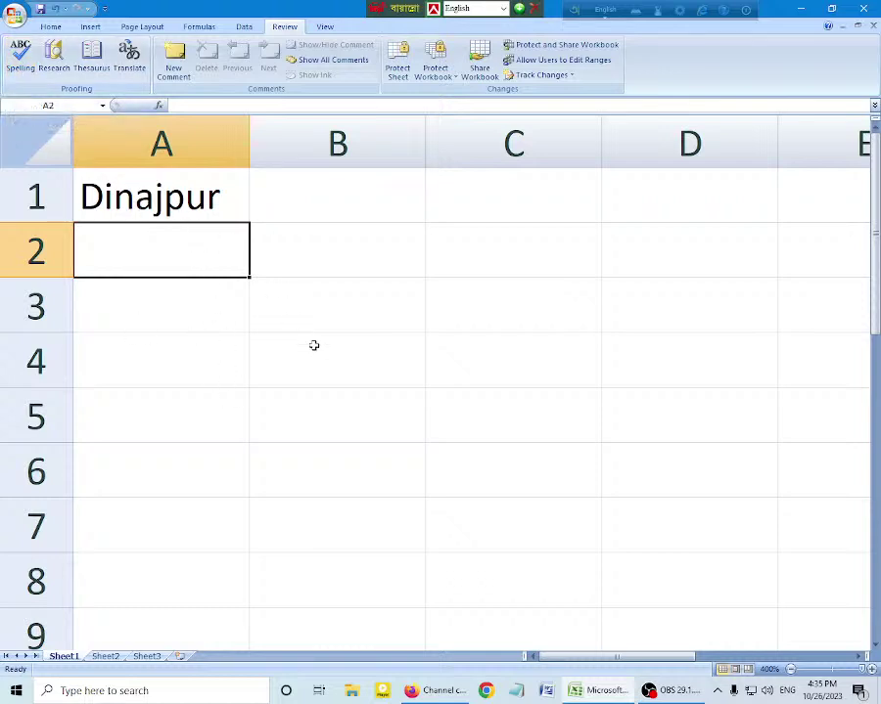
Step: Enter the misspelled word 'Schol' in B4, then run a spelling check from A1 with F7
left_click(227, 322)
left_click(371, 345)
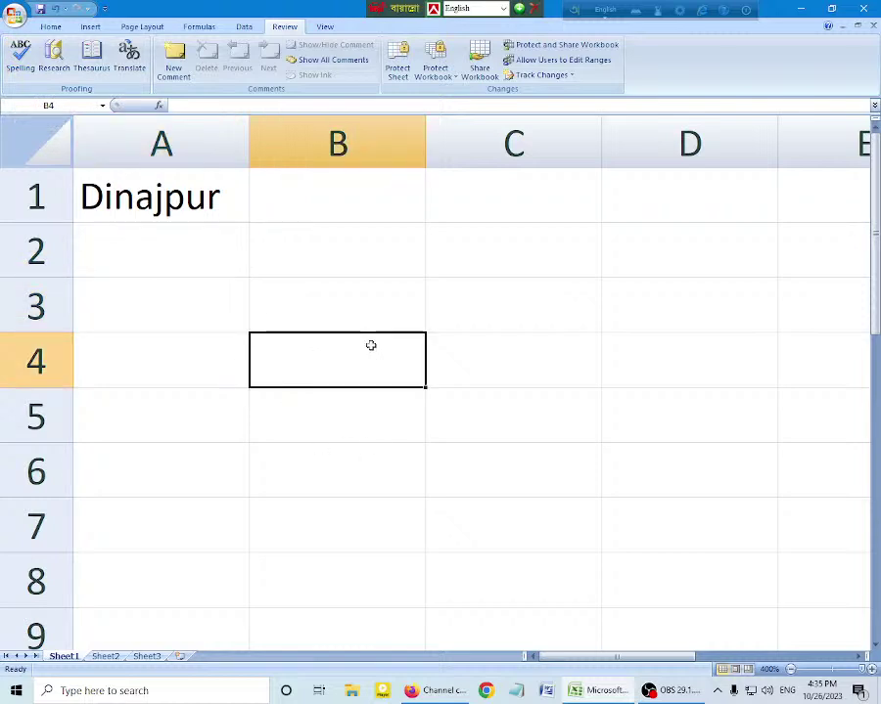
type("Schol")
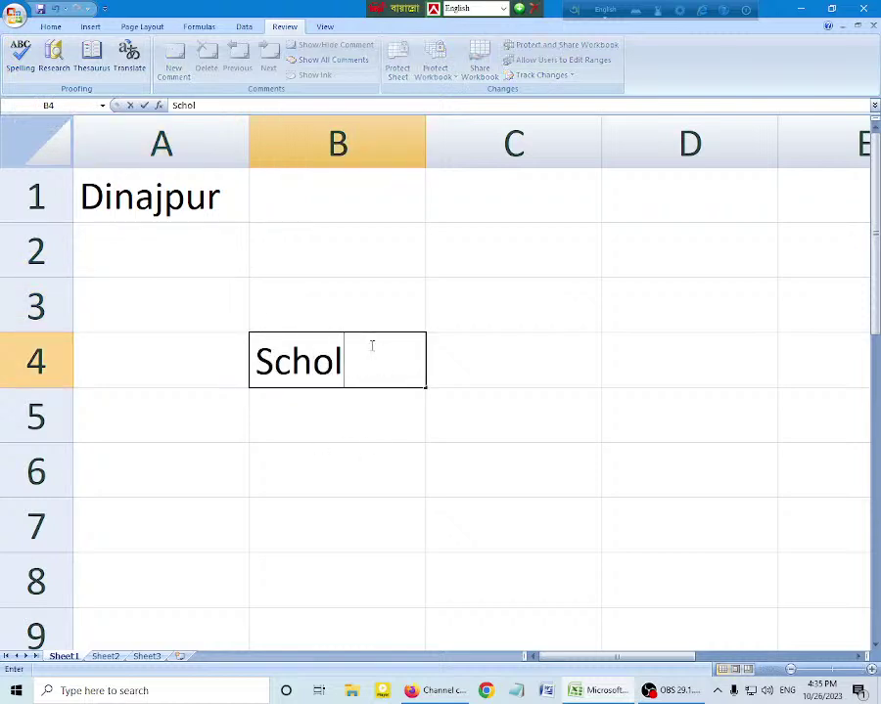
key("Tab")
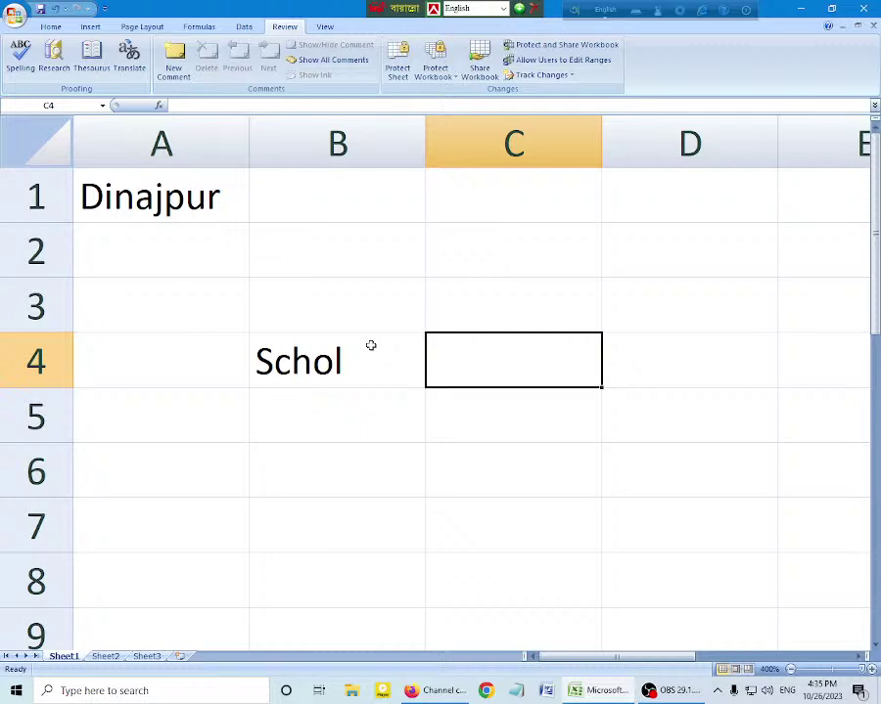
left_click(158, 201)
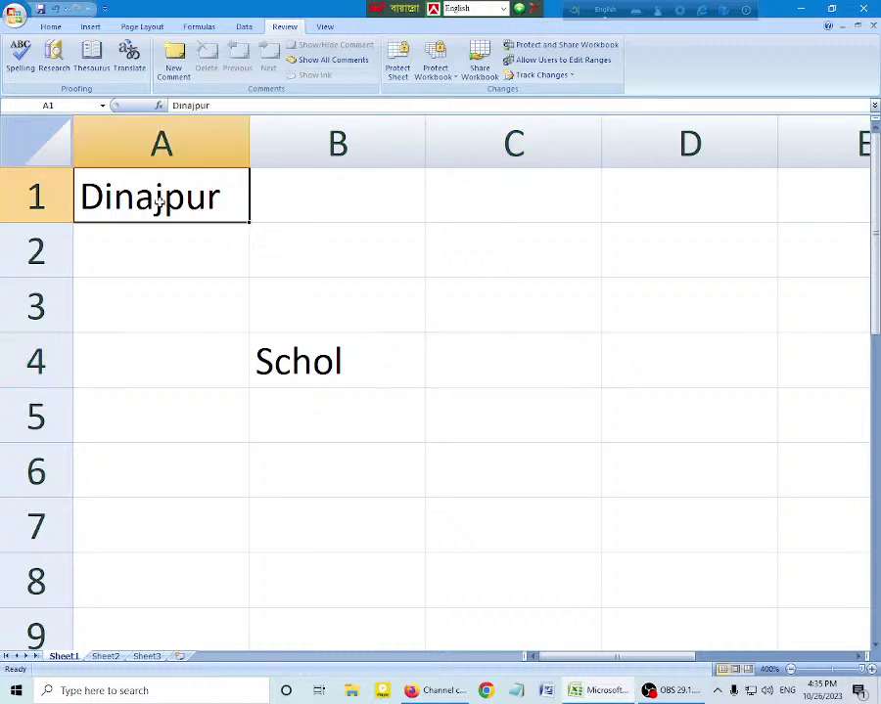
key("F7")
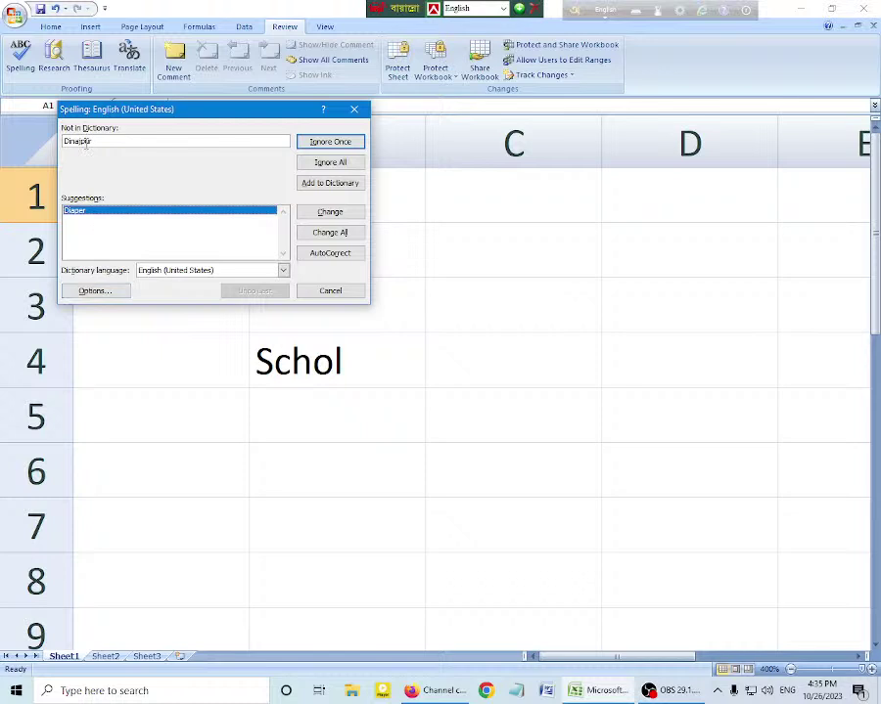
Step: Ignore all 'Dinajpur' flags, change all 'Schol' to 'School', and dismiss the completion message
left_click(331, 163)
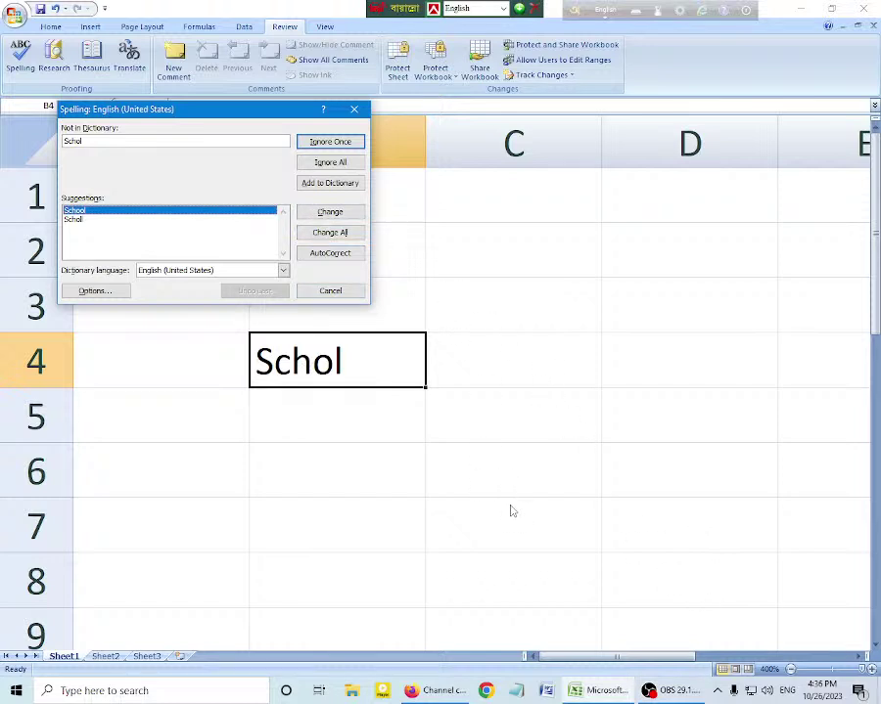
left_click(330, 234)
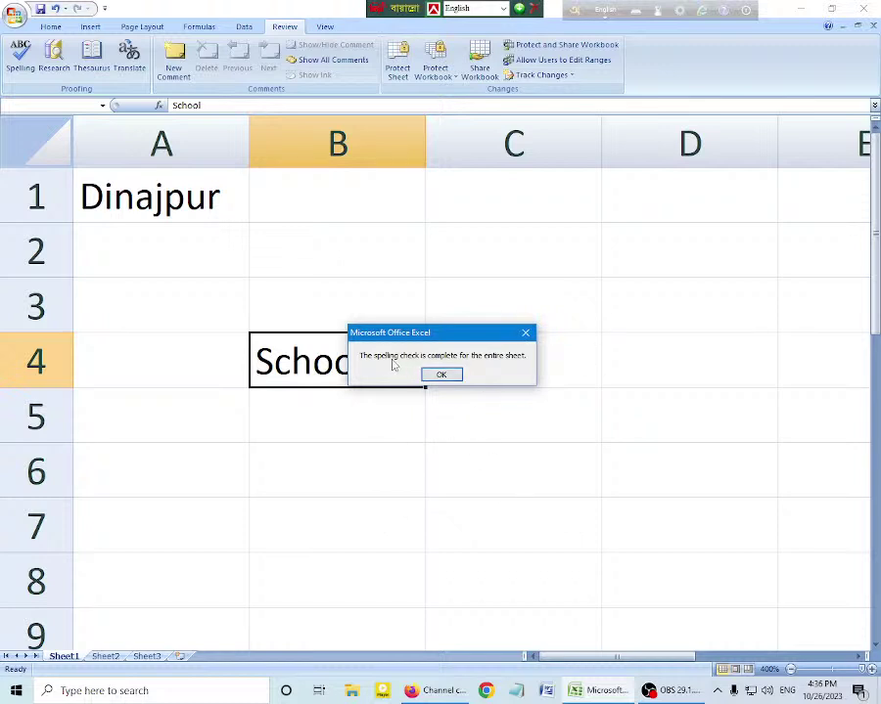
left_click(442, 376)
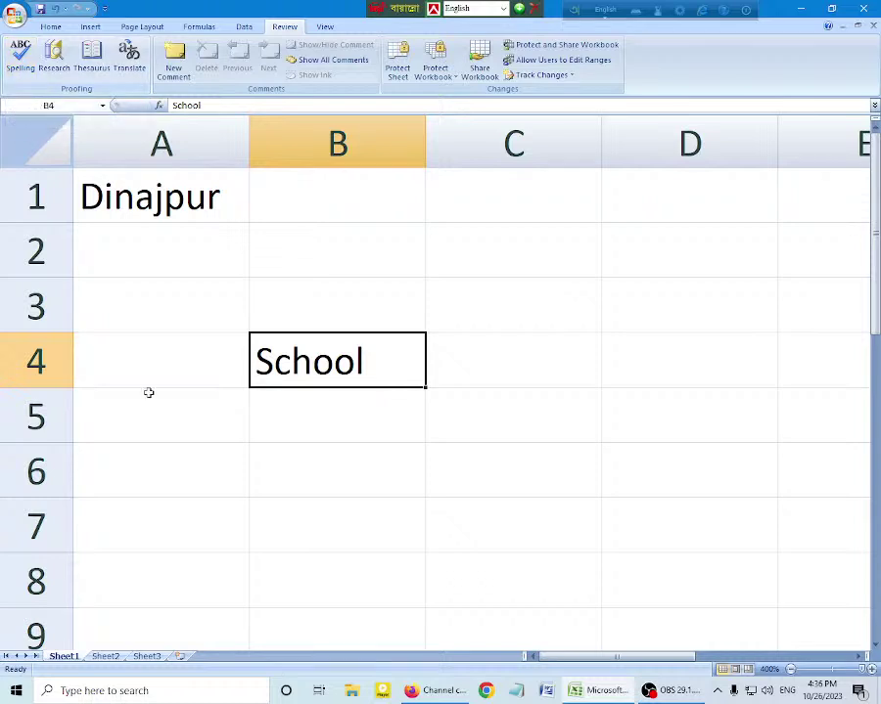
key("ctrl+z")
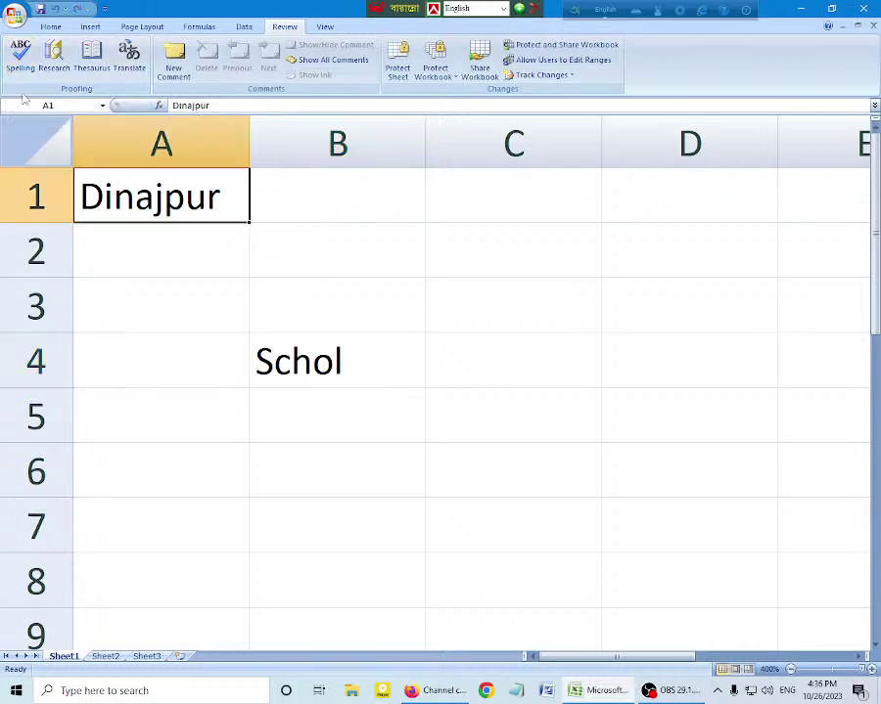
key("F7")
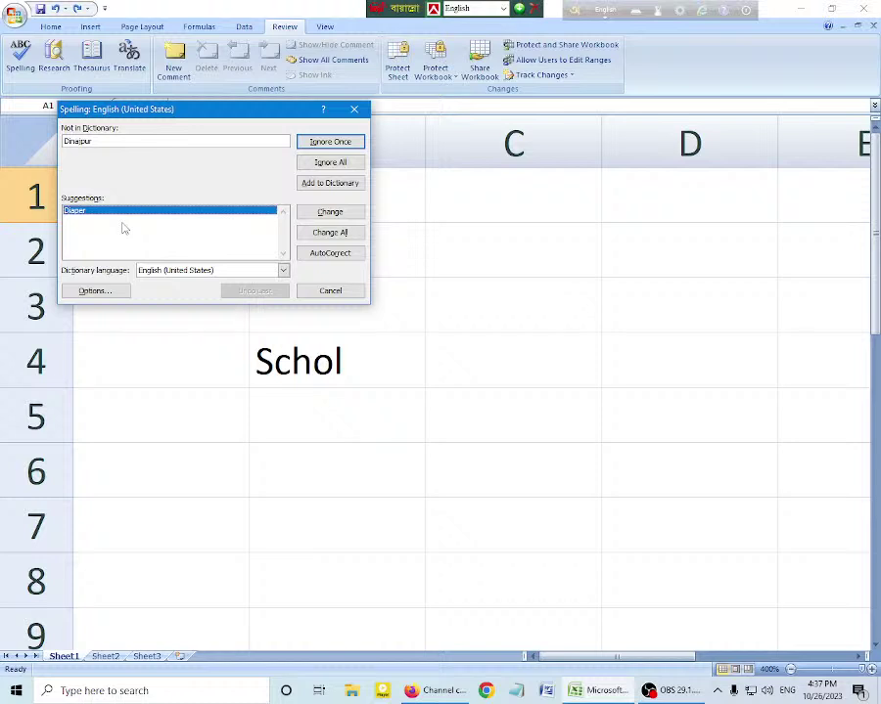
left_click(337, 241)
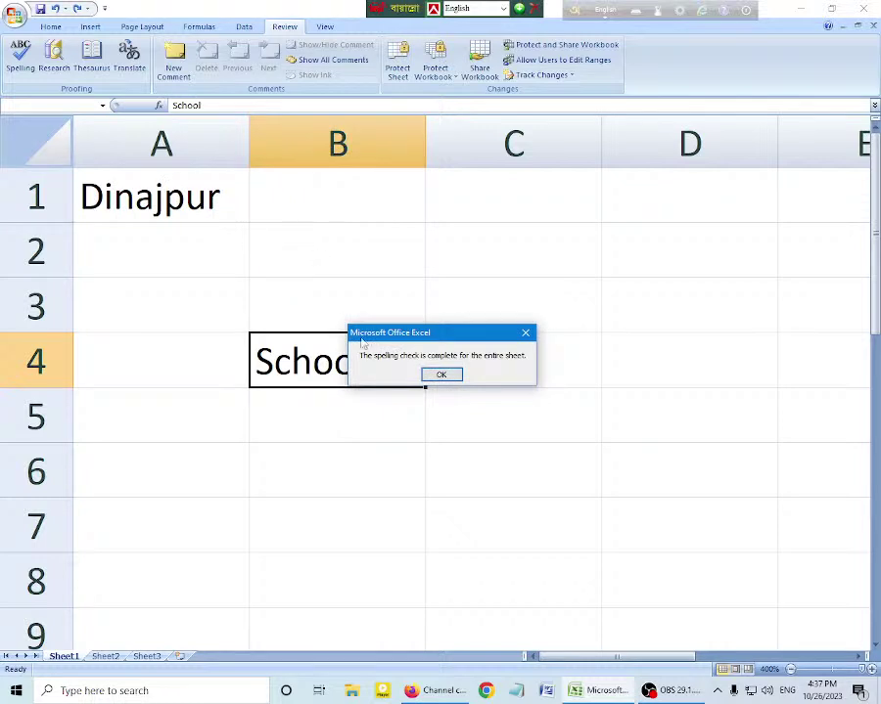
left_click(442, 373)
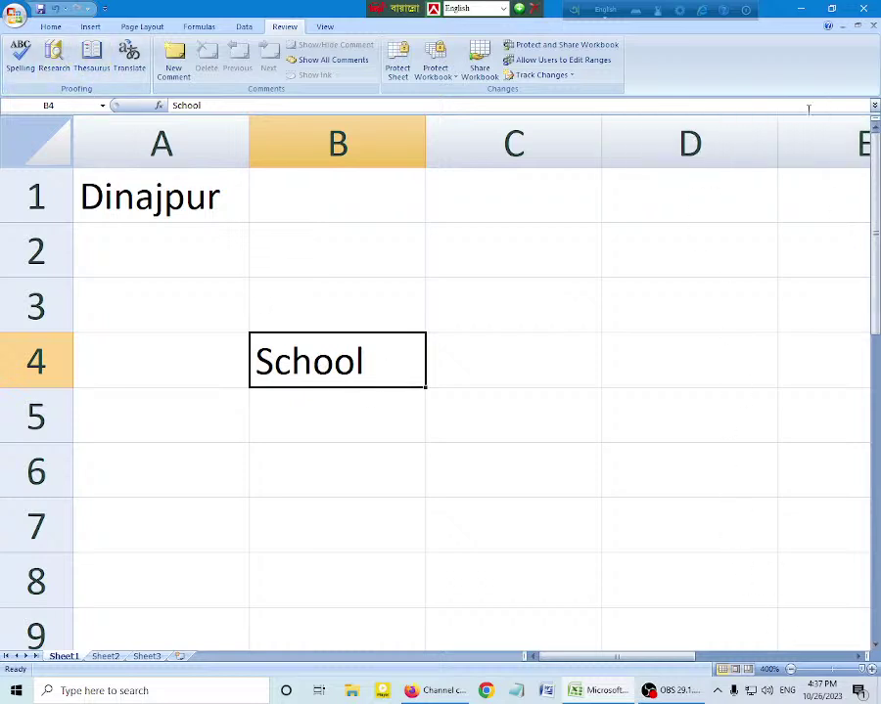
Step: Search All Reference Books for 'School' in the Research pane and scroll through its noun and verb definitions
left_click(61, 62)
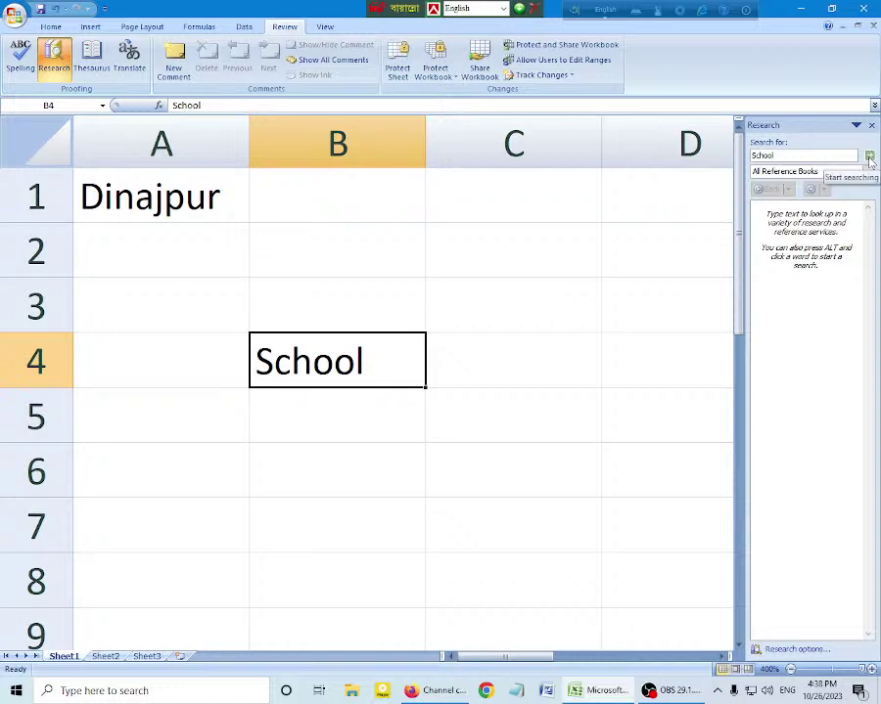
left_click(869, 157)
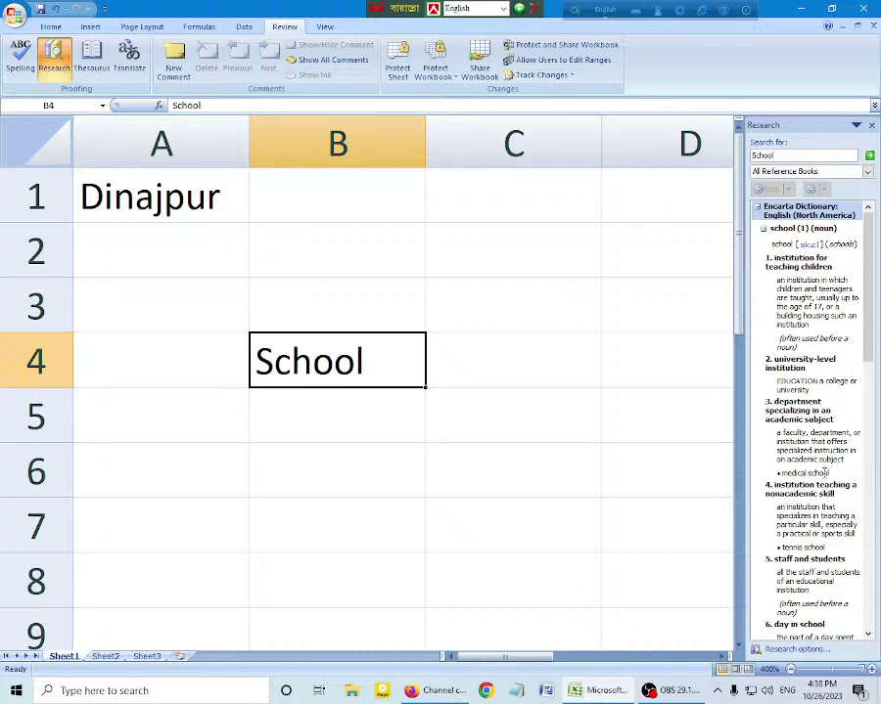
scroll(830, 470, "down", 1)
scroll(832, 467, "down", 4)
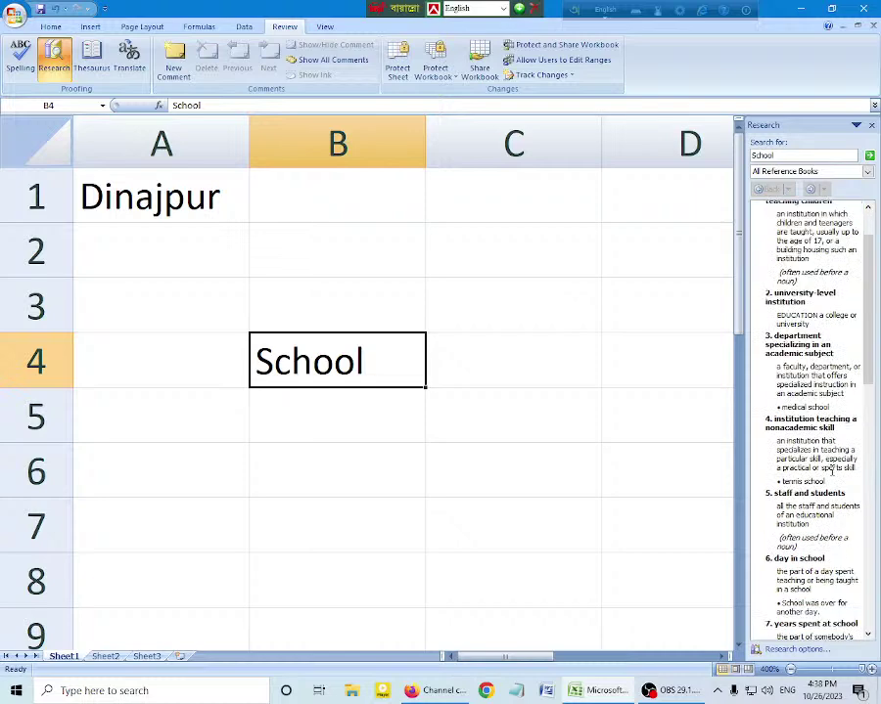
scroll(833, 462, "up", 2)
scroll(833, 462, "up", 4)
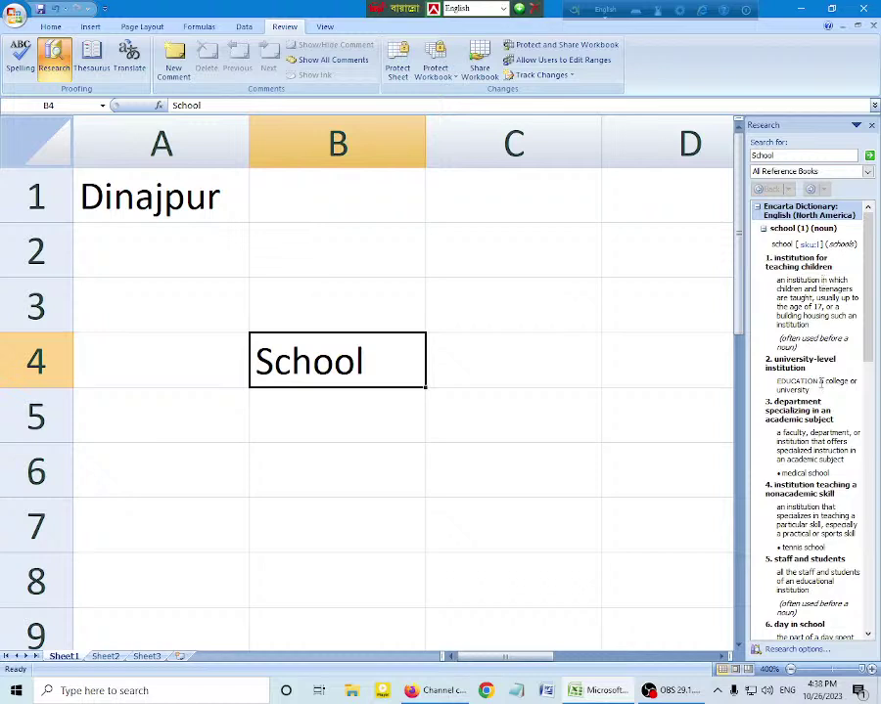
scroll(822, 399, "down", 1)
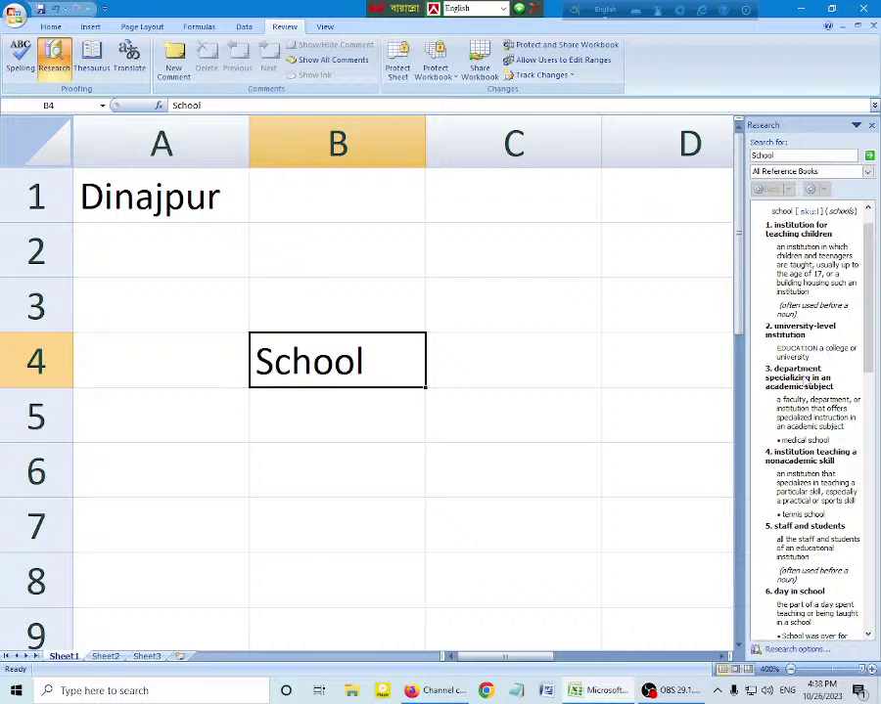
scroll(804, 380, "down", 2)
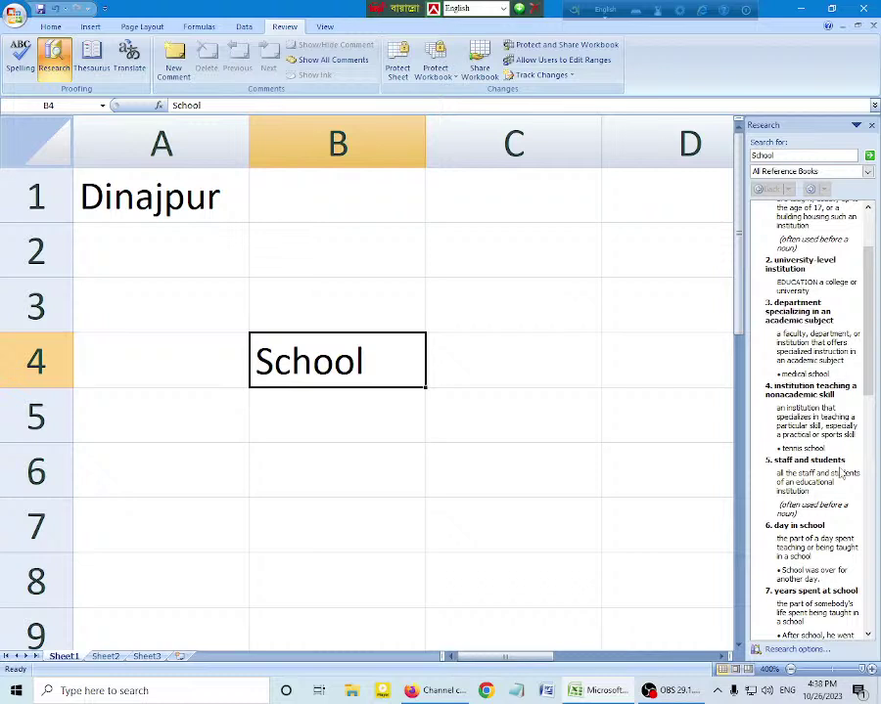
scroll(822, 489, "down", 1)
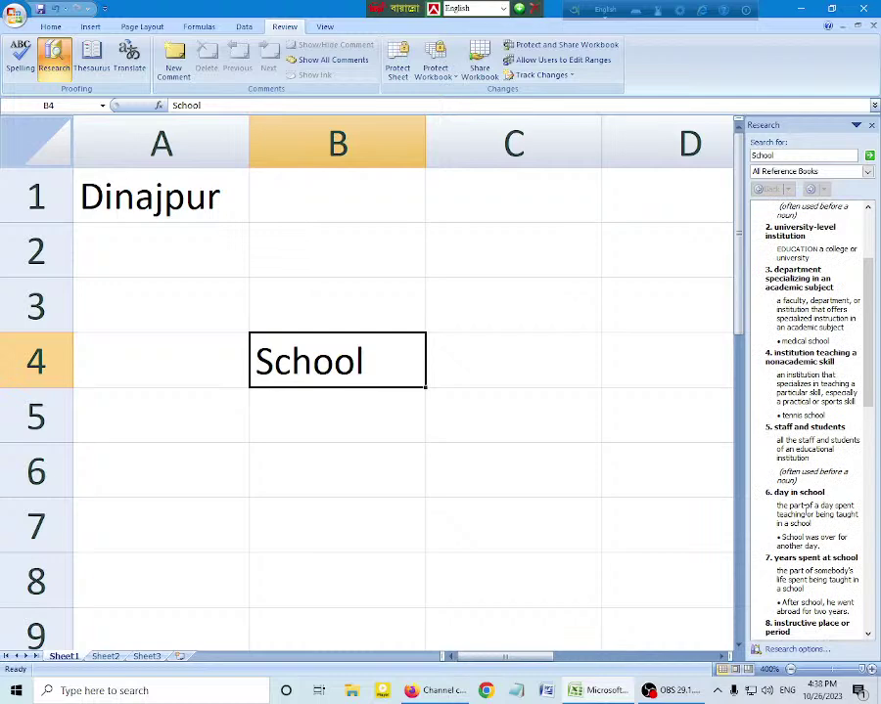
scroll(805, 510, "down", 8)
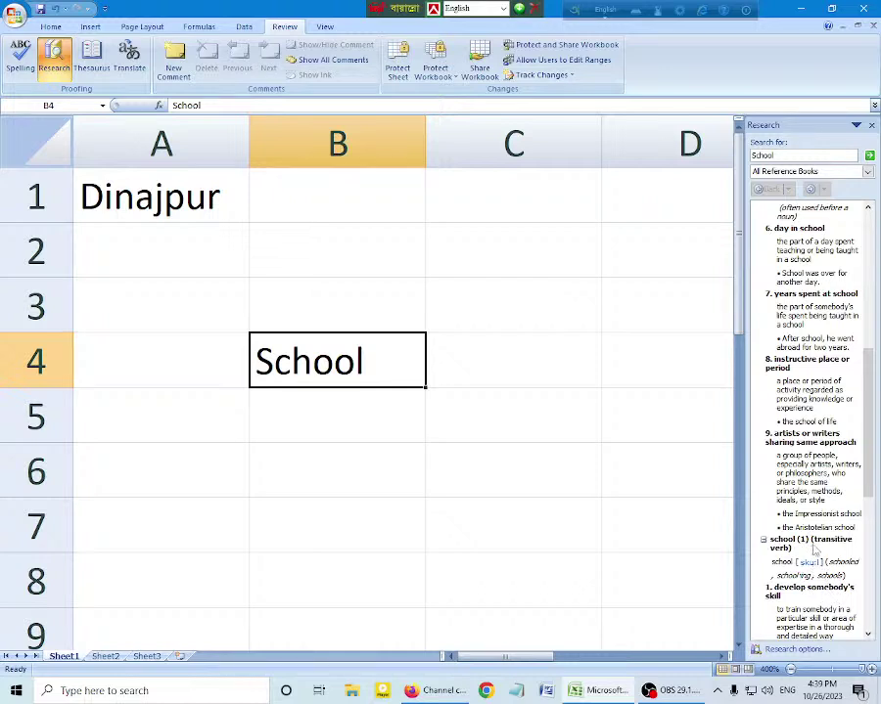
scroll(814, 550, "down", 5)
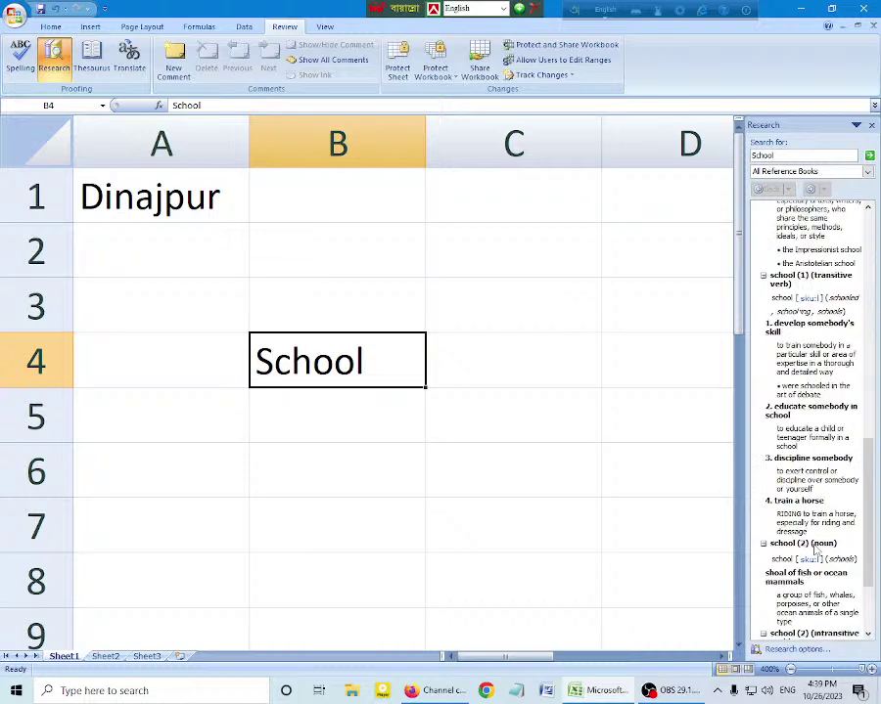
scroll(814, 551, "down", 1)
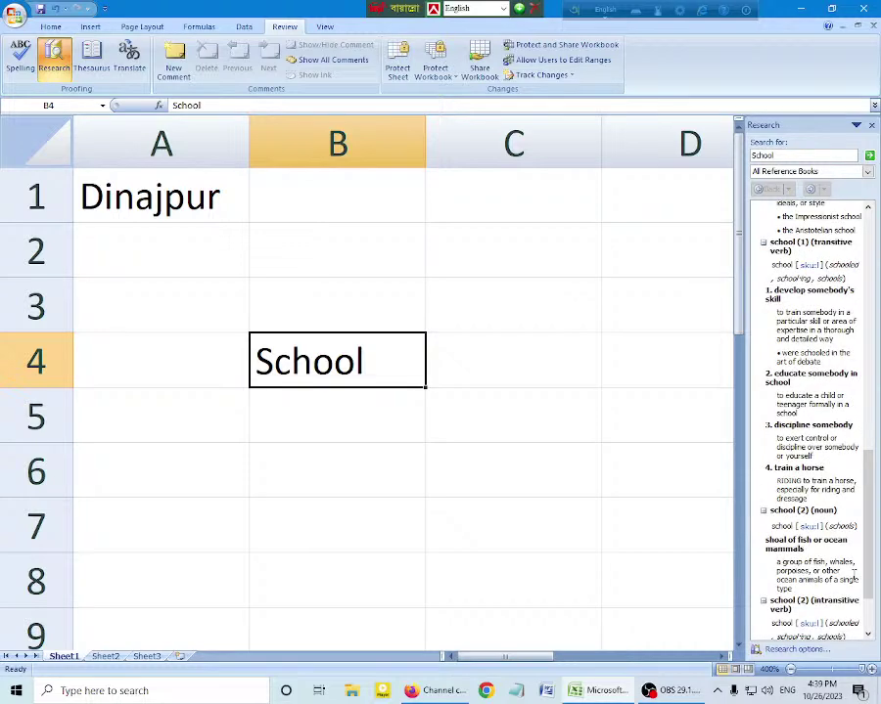
scroll(853, 571, "down", 2)
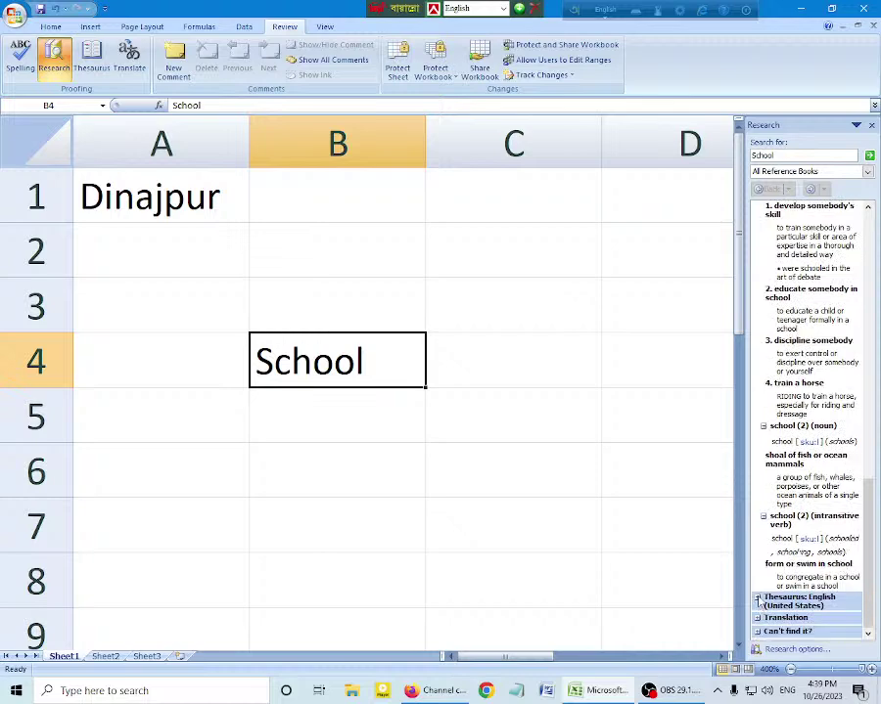
left_click(762, 605)
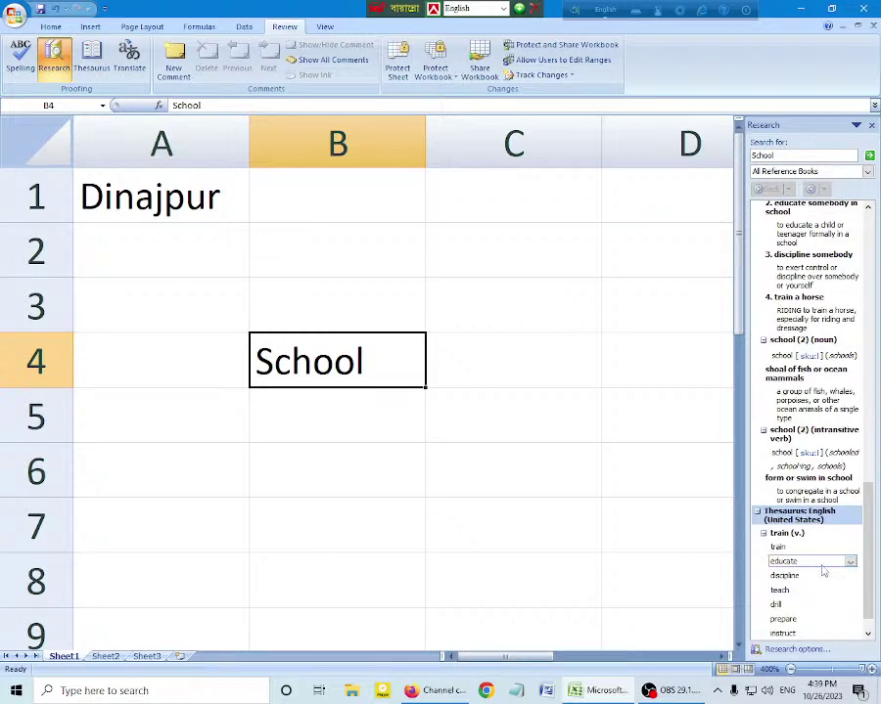
scroll(818, 566, "down", 1)
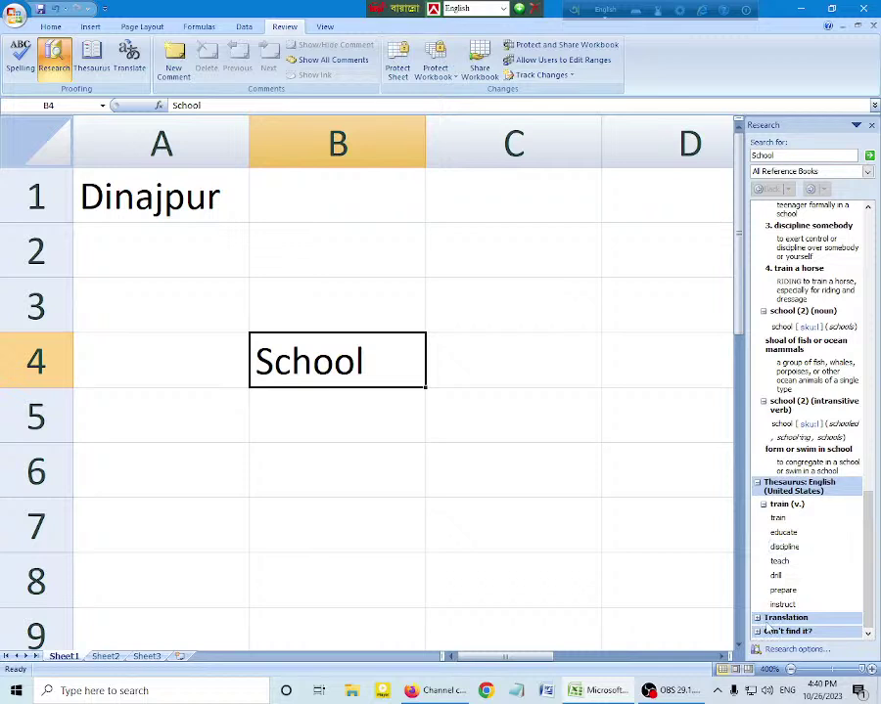
Step: Expand Translation to view the English-to-French results for 'School'
left_click(777, 619)
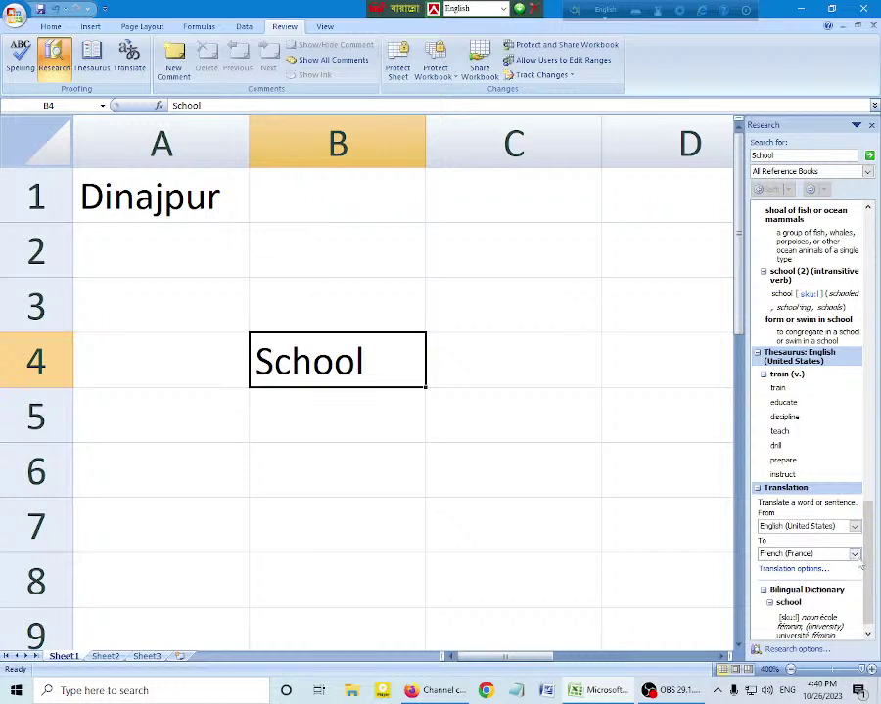
scroll(841, 583, "down", 1)
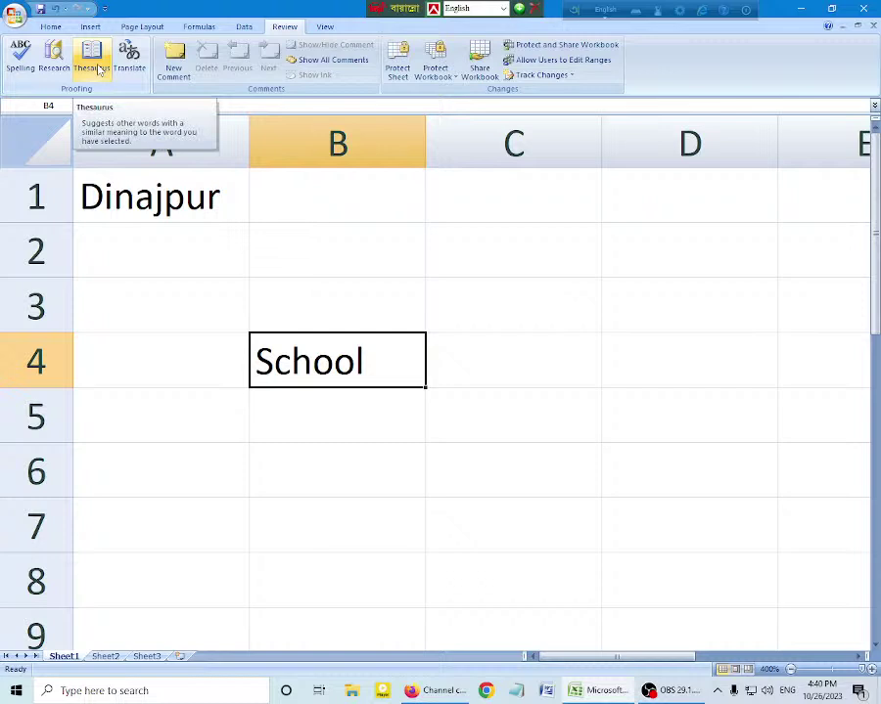
Step: Open the Thesaurus for 'School' to list synonyms such as train, educate and teach
left_click(98, 68)
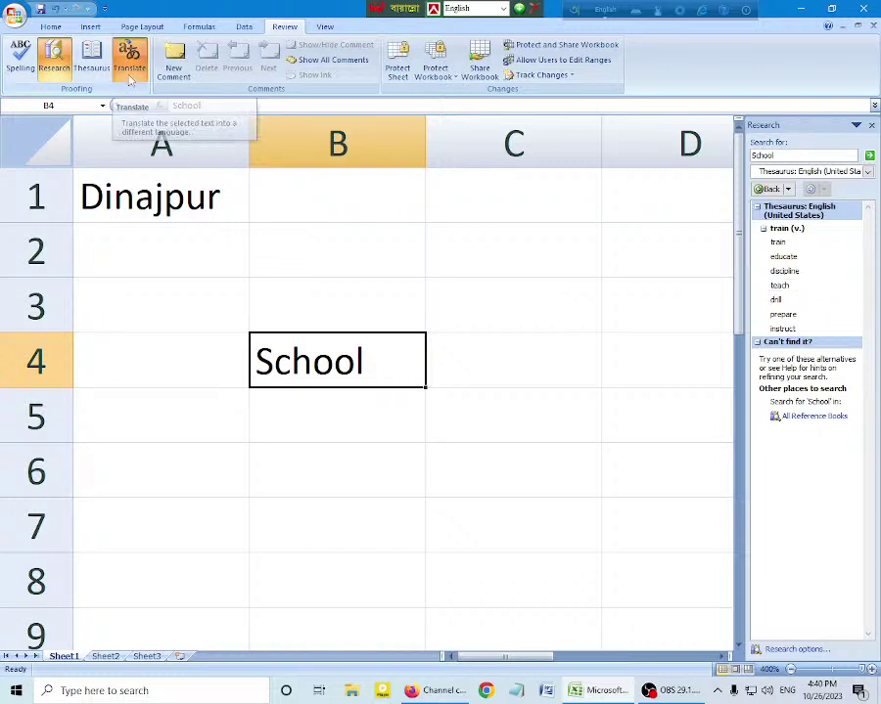
Step: Translate 'School' into Arabic and paste the result 'مدرسة' into cell B2
left_click(129, 76)
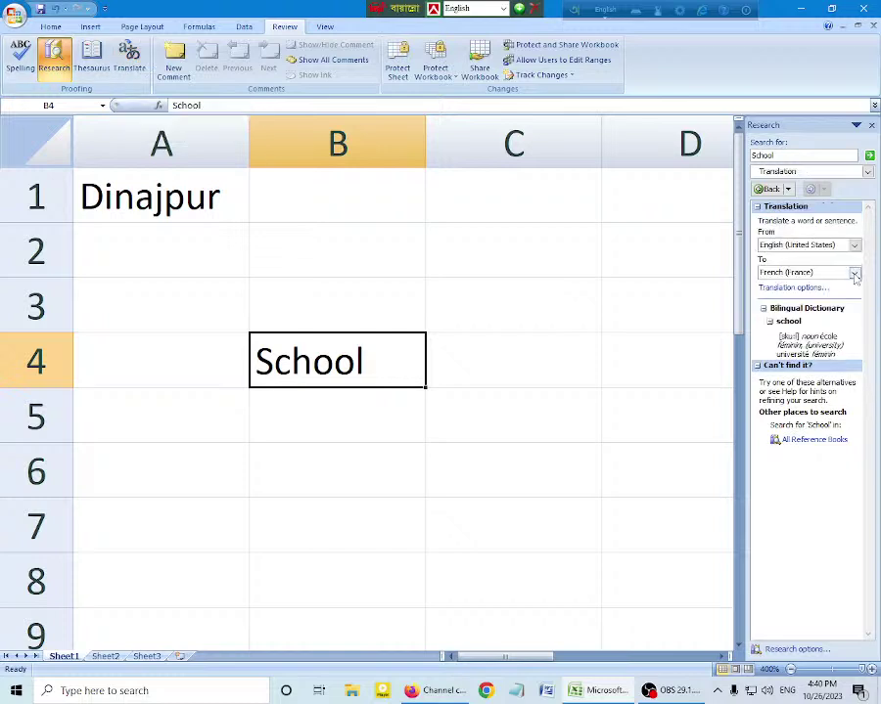
left_click(854, 273)
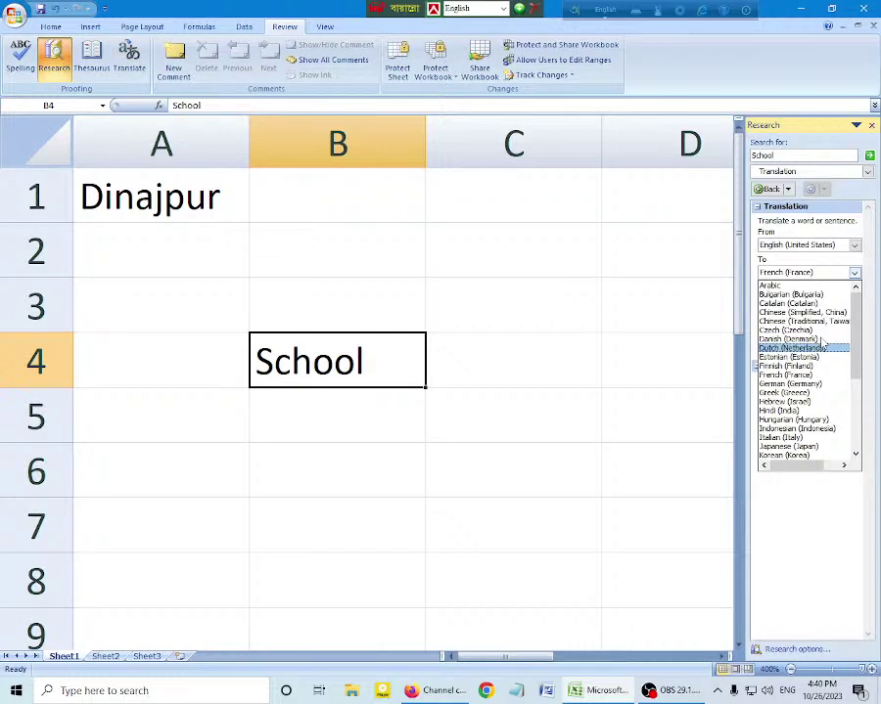
left_click(795, 284)
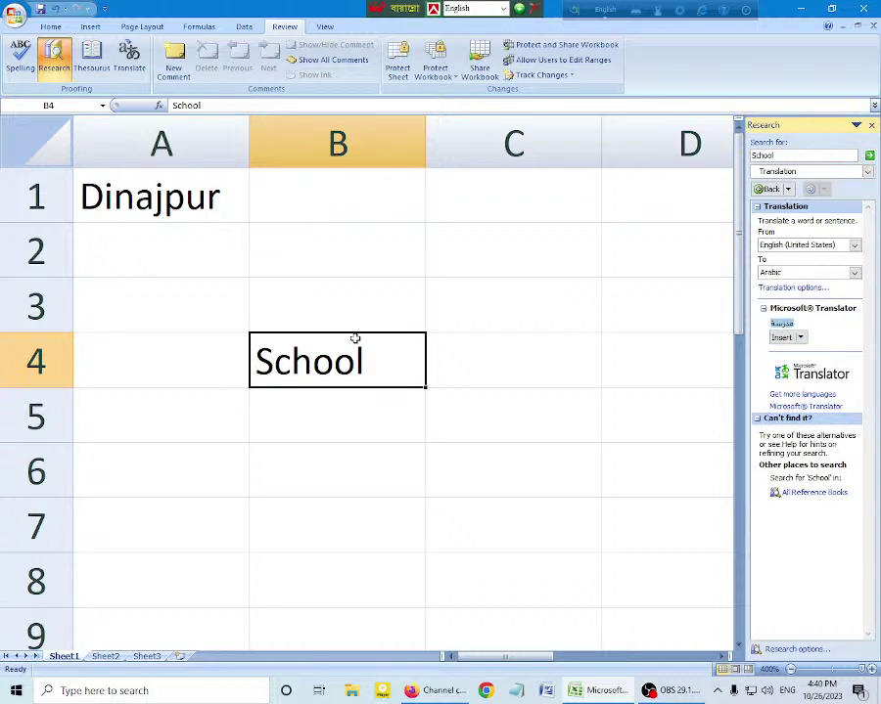
left_click_drag(355, 303, 357, 274)
left_click(360, 267)
type("مدرسة")
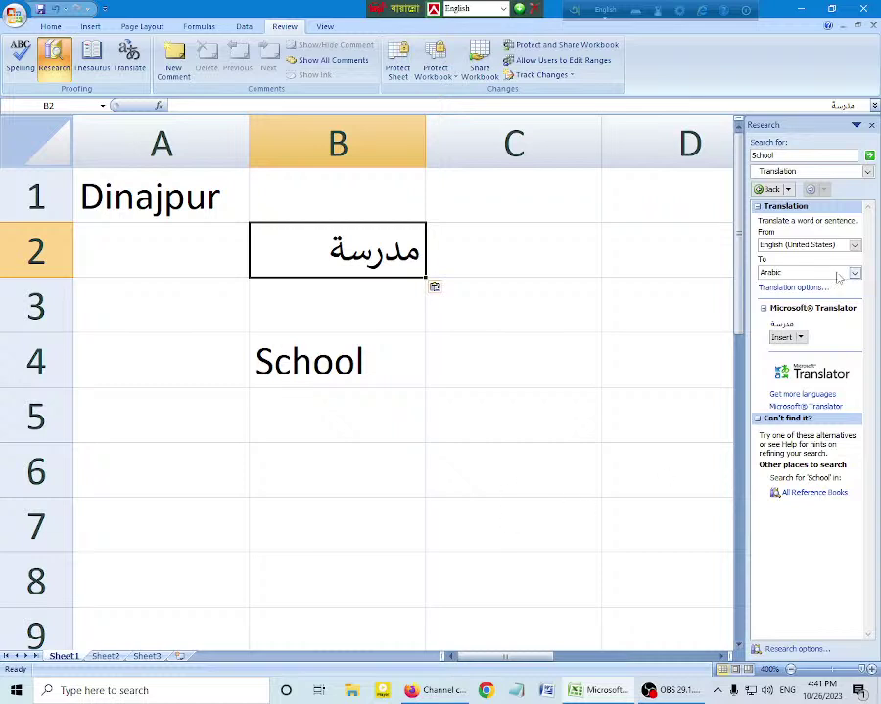
Step: Reopen the target-language list and close it again, keeping Arabic selected
left_click(854, 273)
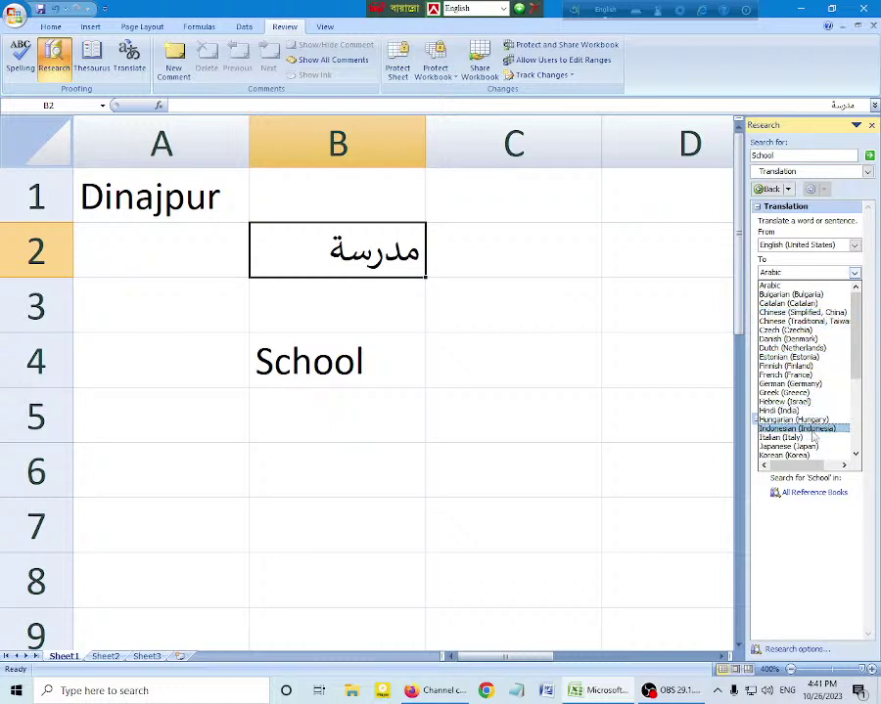
scroll(813, 437, "down", 5)
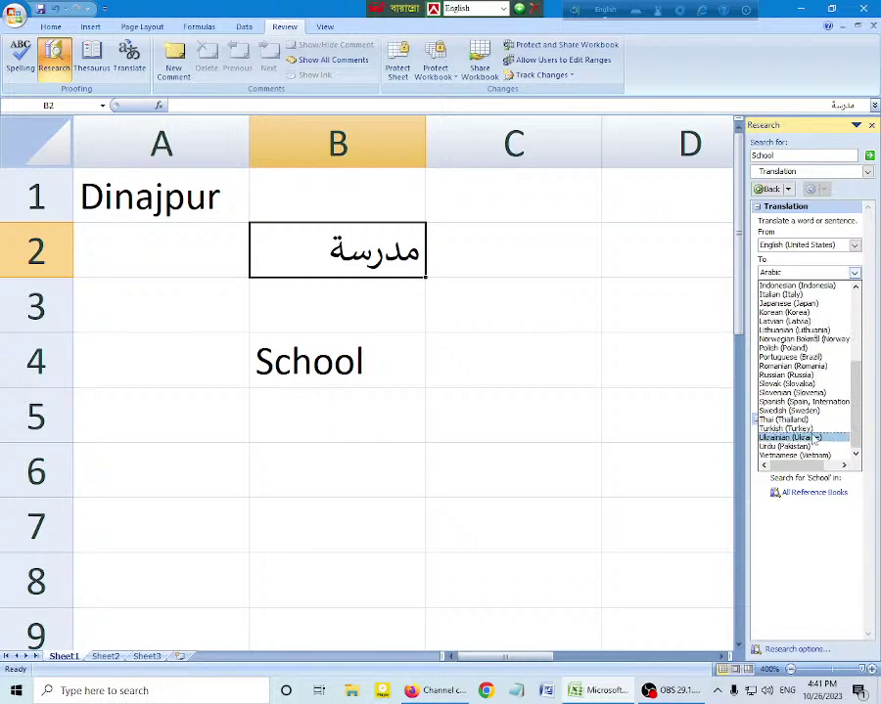
scroll(813, 439, "up", 5)
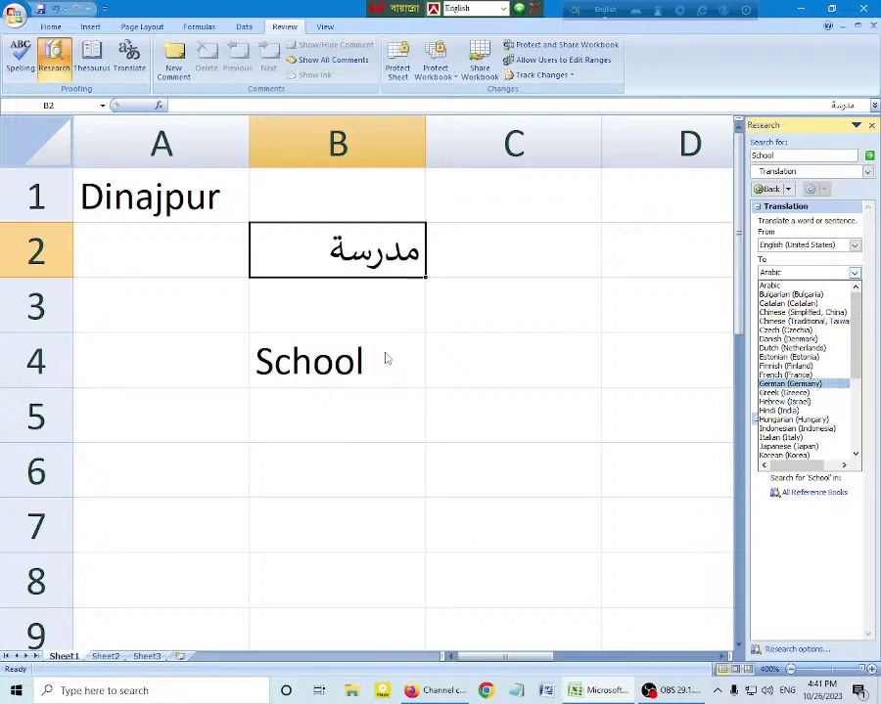
left_click(367, 314)
Step: Select the School cell B4 and close the Research pane
left_click(362, 364)
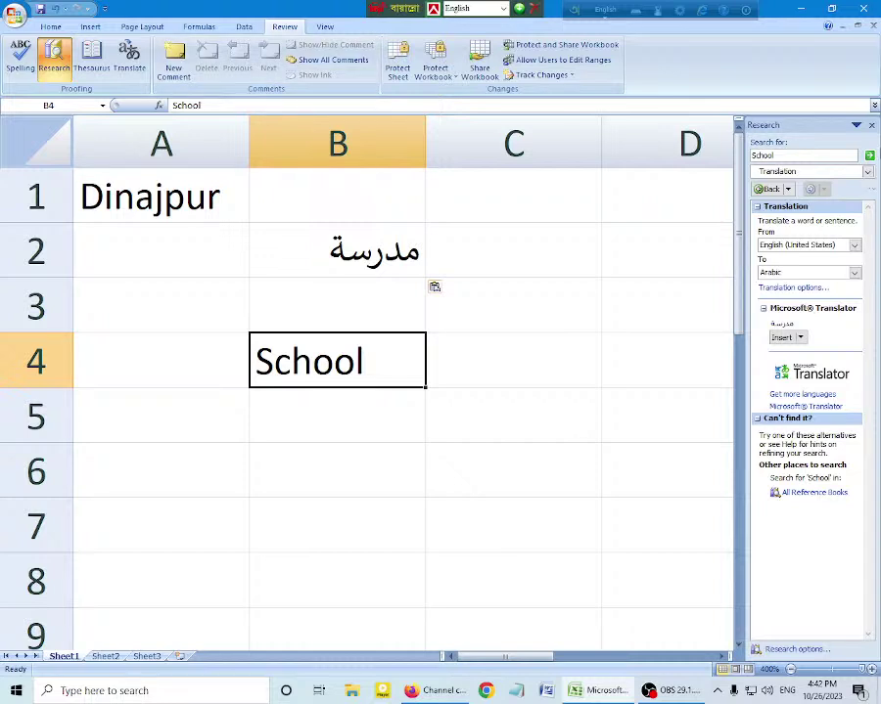
left_click(54, 56)
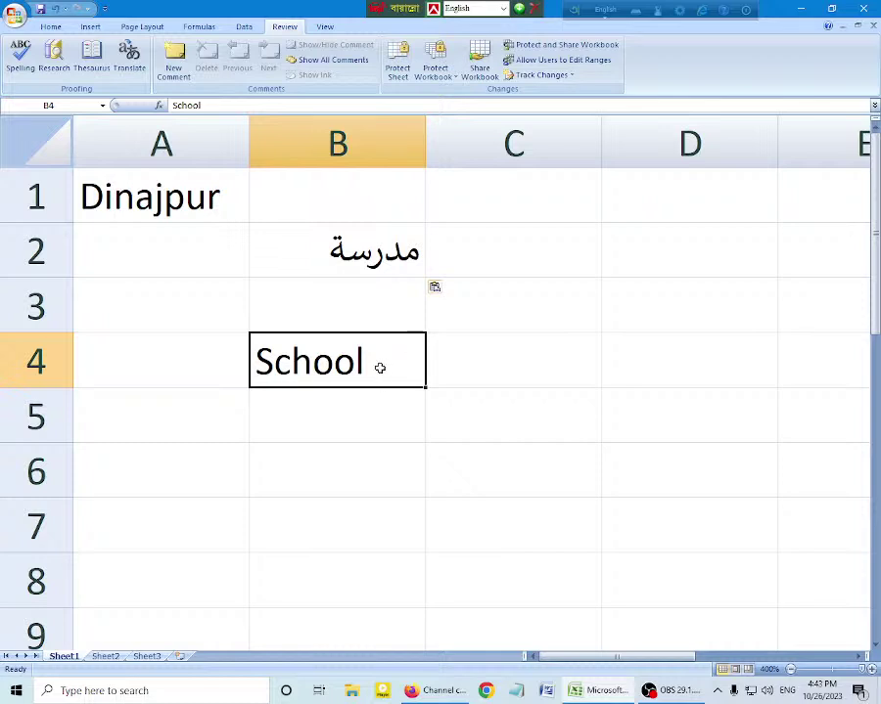
Step: Add a comment reading 'Dinajpur IT' to the School cell B4
left_click(173, 57)
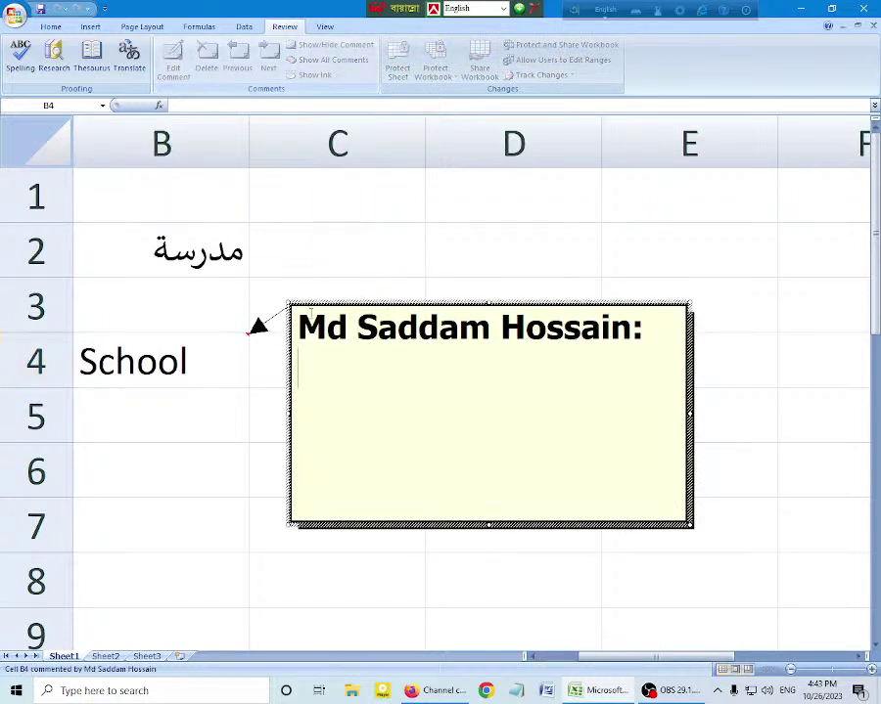
type("Di")
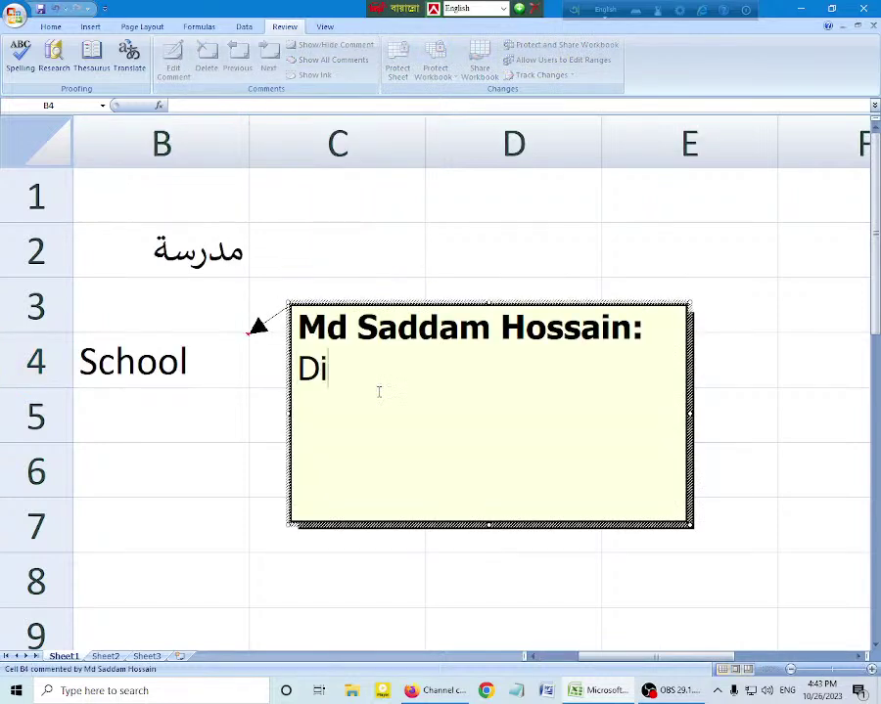
type("najpur IT")
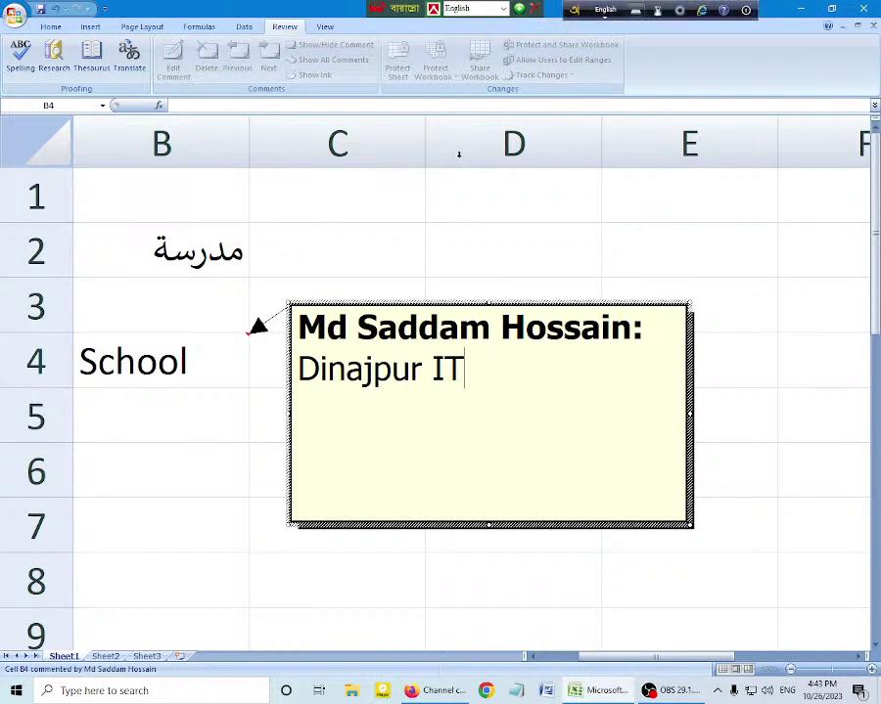
left_click(227, 355)
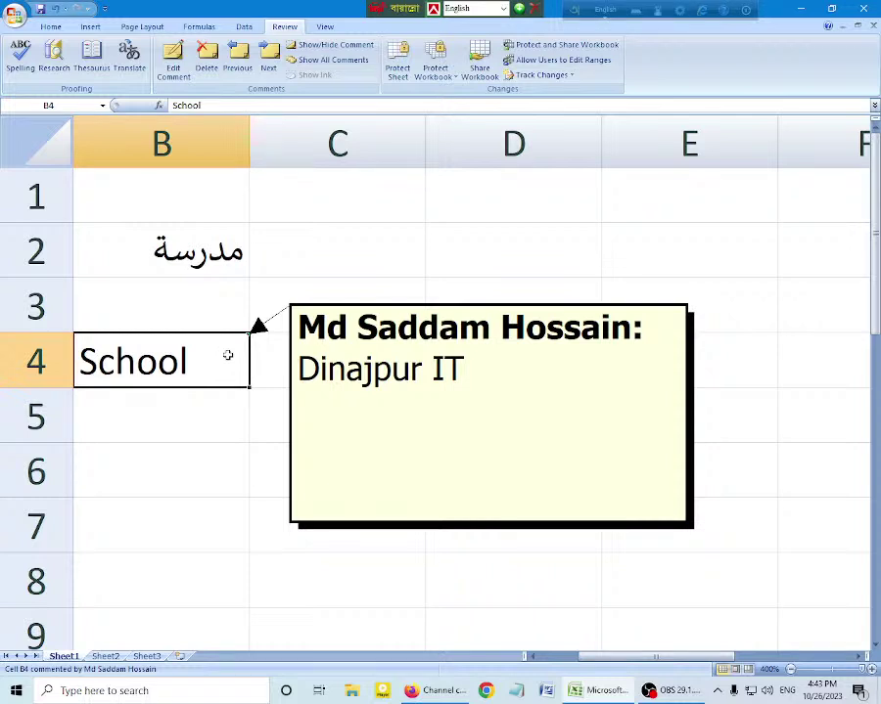
Step: Add an empty comment to cell B2, then remove the 'Dinajpur IT' comment from B4
left_click(196, 250)
left_click(173, 58)
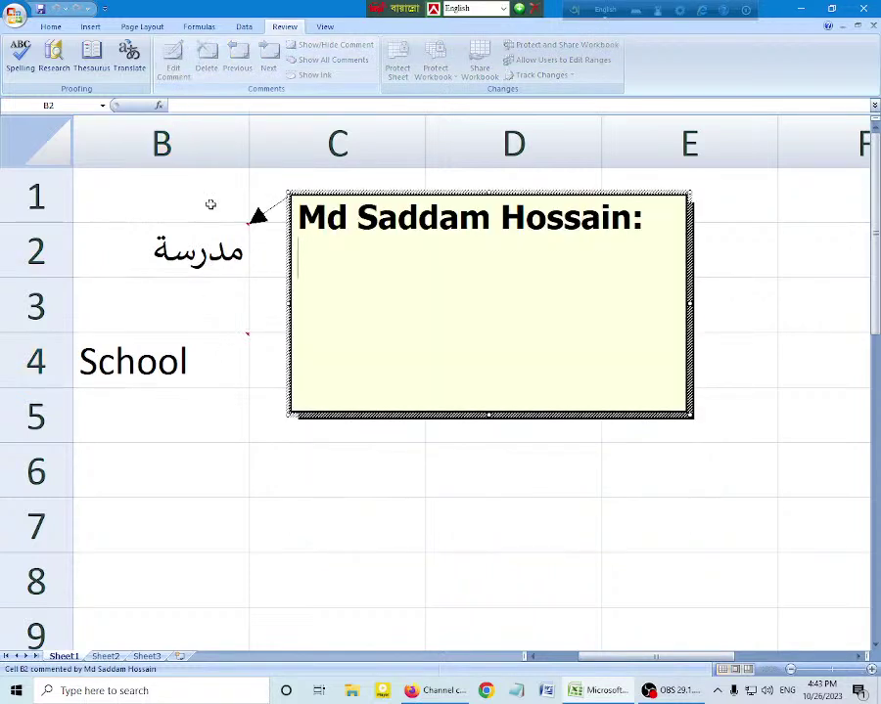
left_click(310, 220)
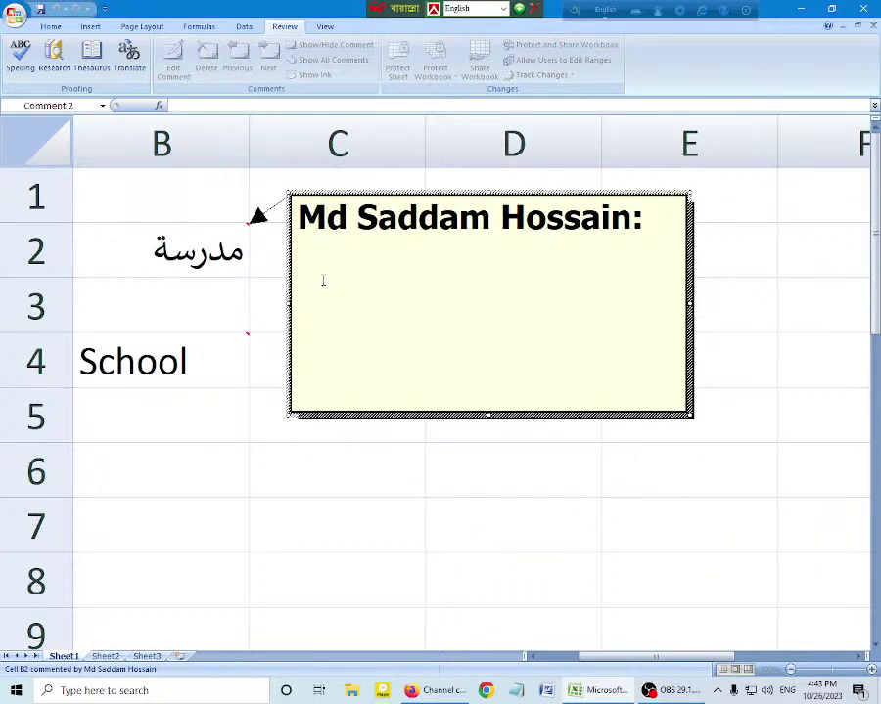
left_click(183, 365)
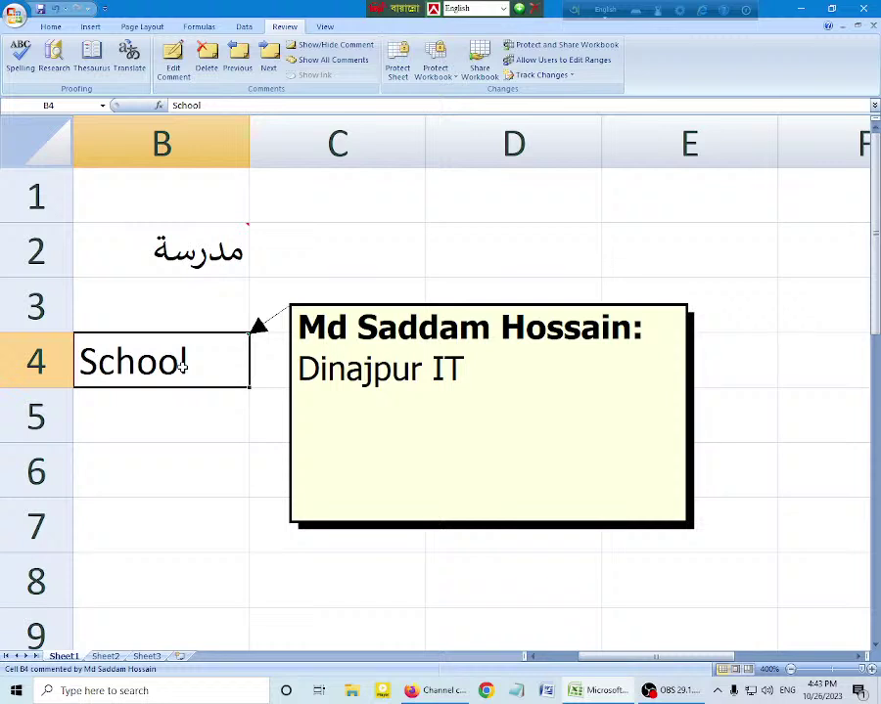
left_click(218, 70)
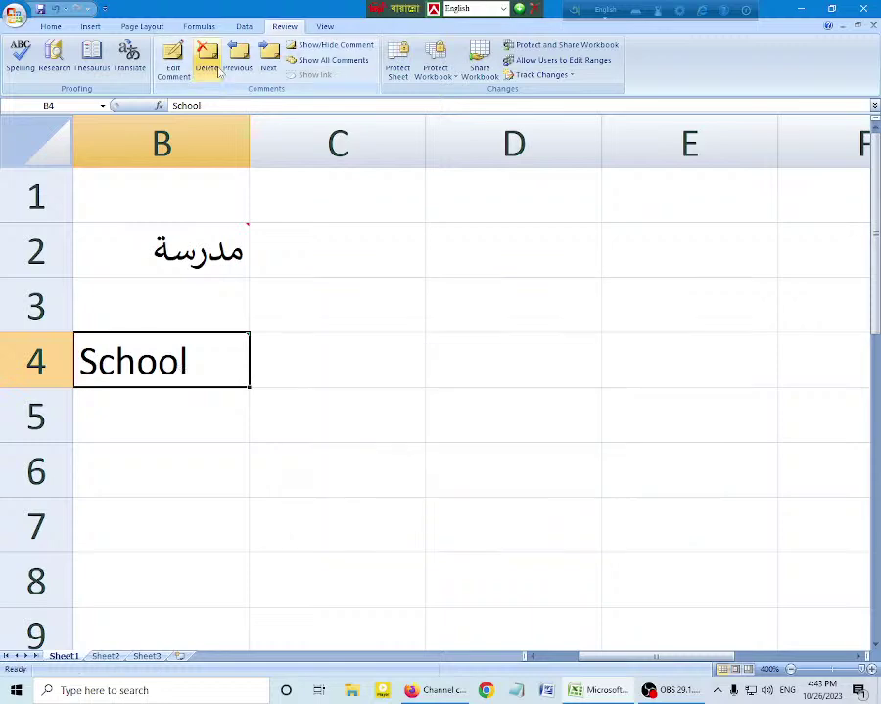
Step: Step through the B2 and B4 comments, toggle their display, then edit the Dinajpur IT comment on B4
left_click(241, 64)
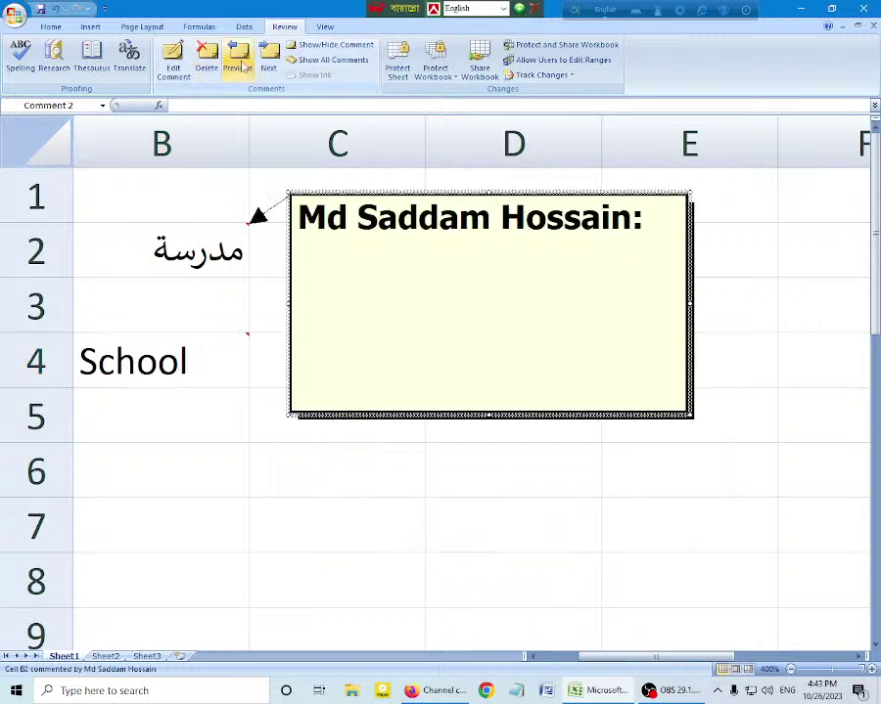
left_click(277, 69)
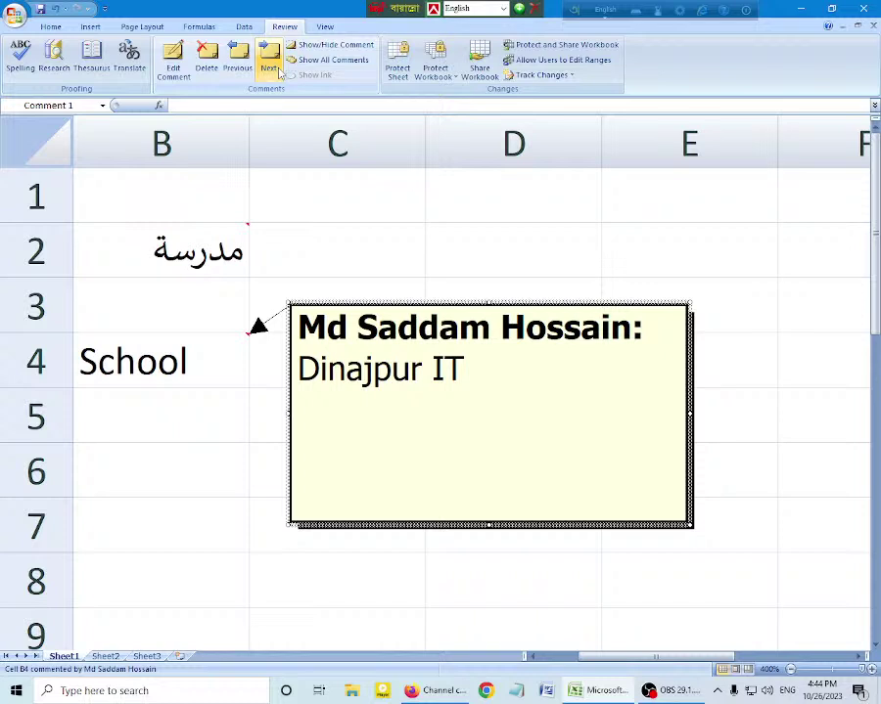
left_click(333, 59)
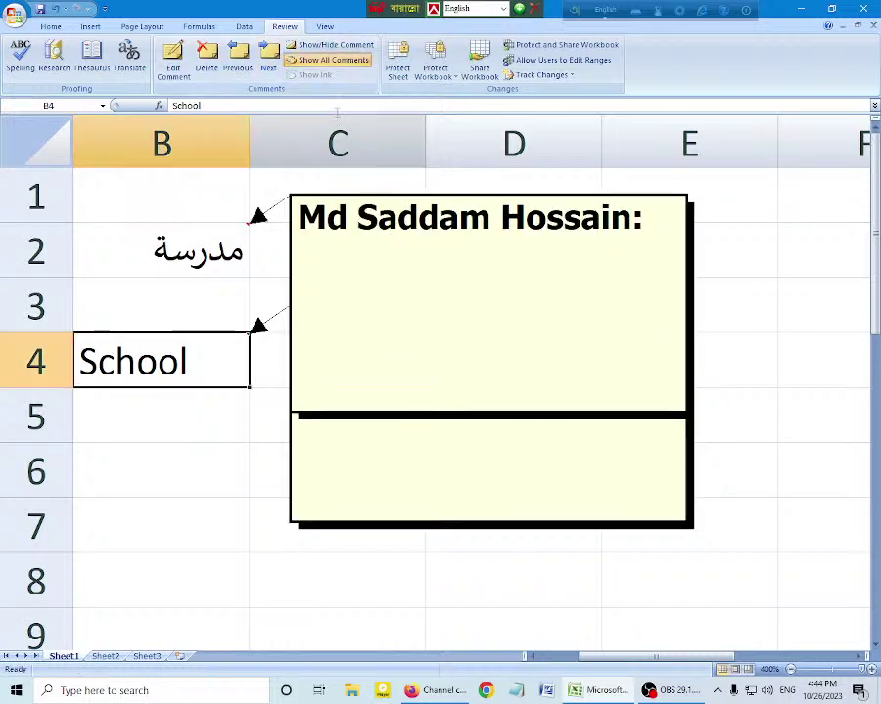
left_click(331, 49)
left_click(331, 49)
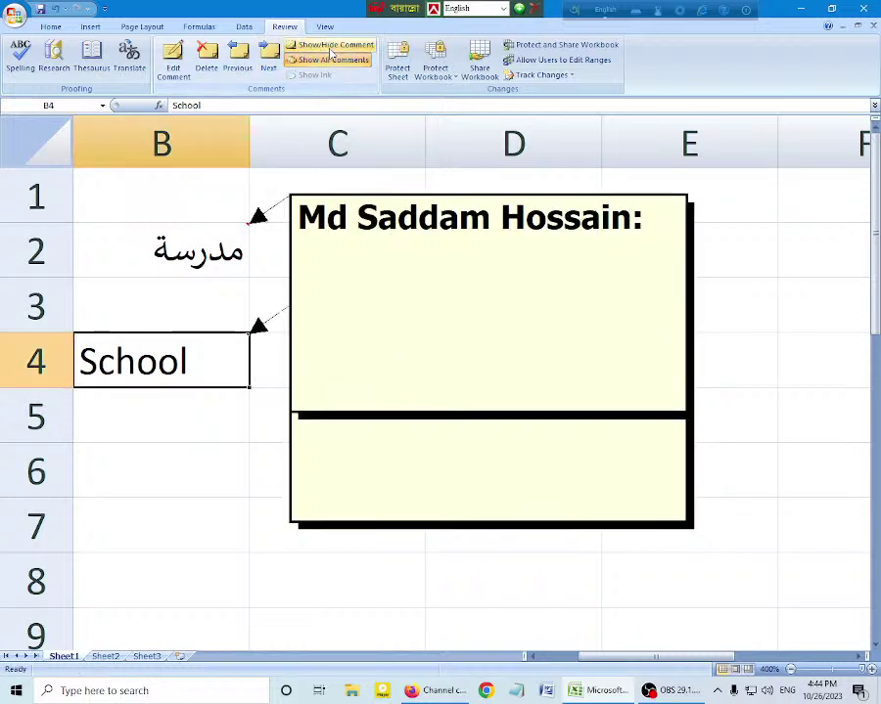
left_click(331, 49)
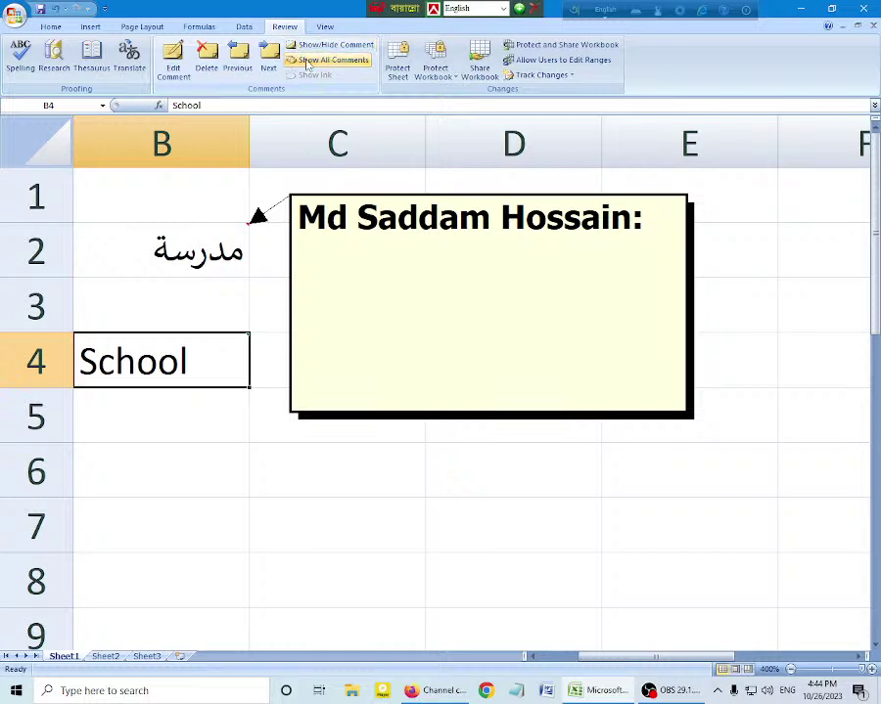
left_click(332, 60)
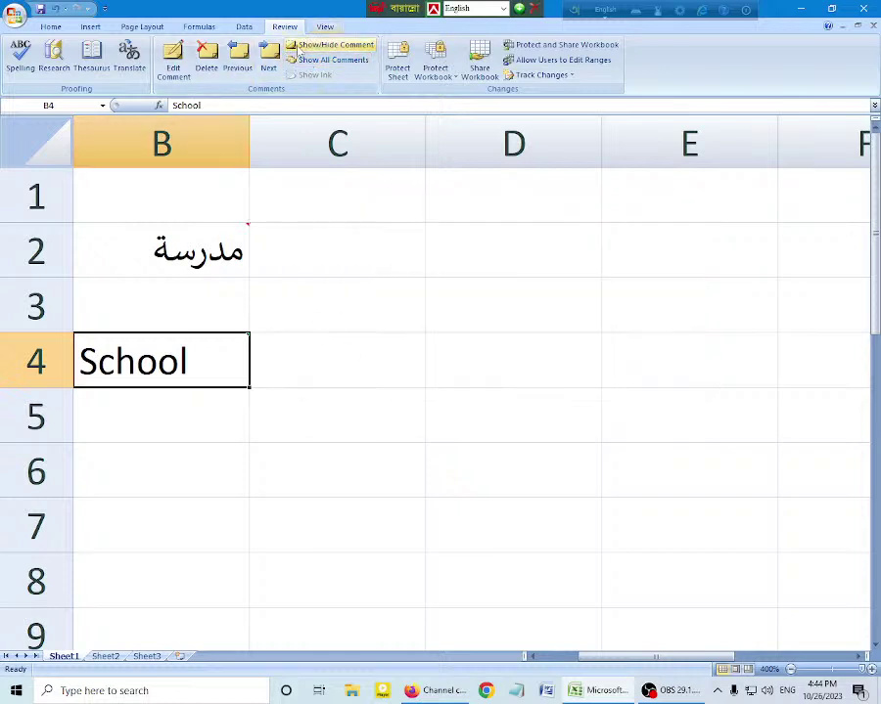
left_click(175, 66)
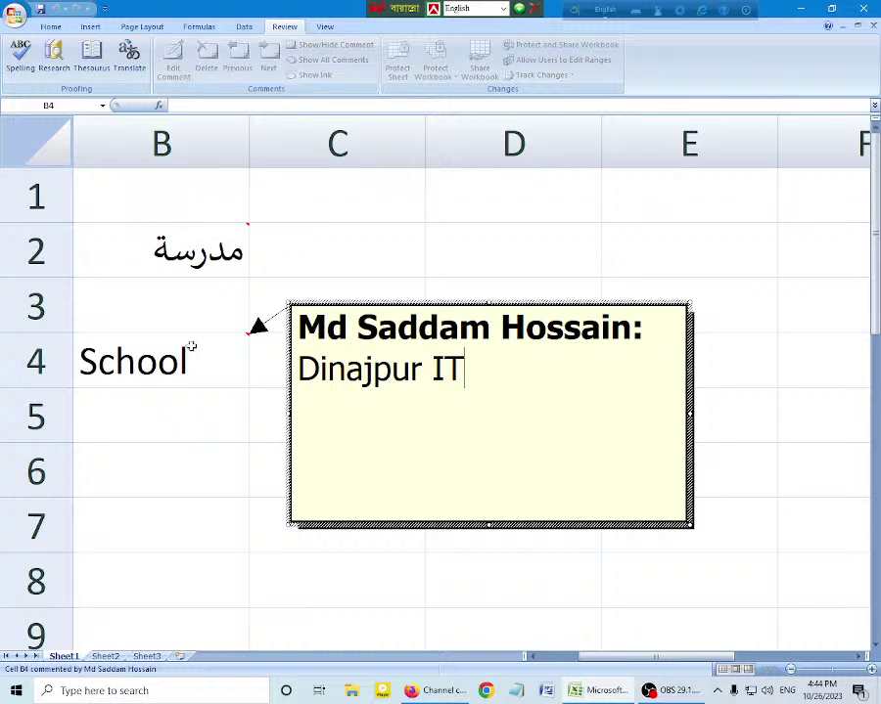
Step: Close the B4 comment and select the Arabic word's cell B2
left_click(217, 253)
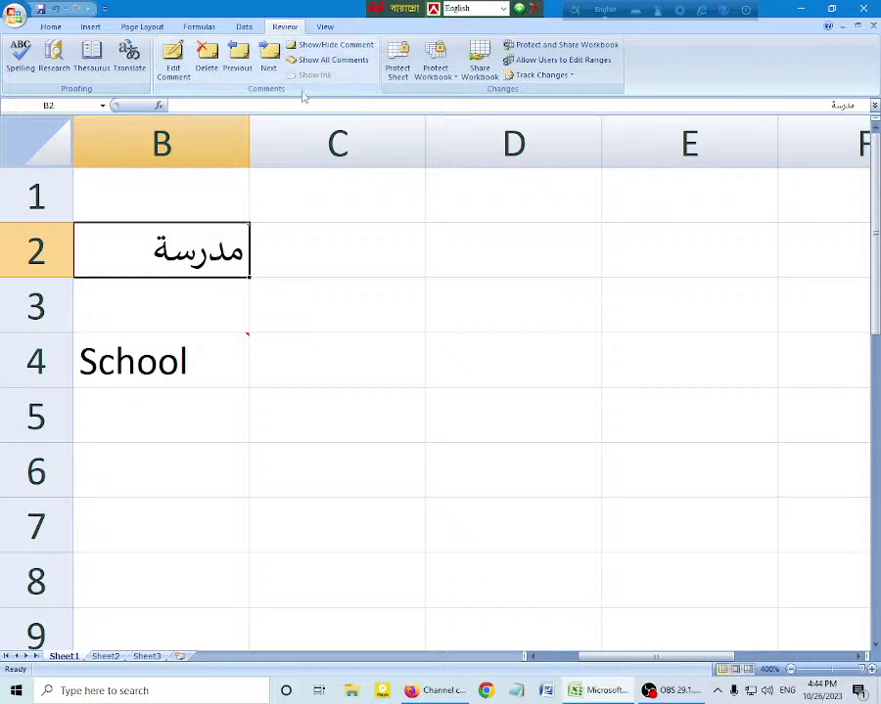
left_click(340, 266)
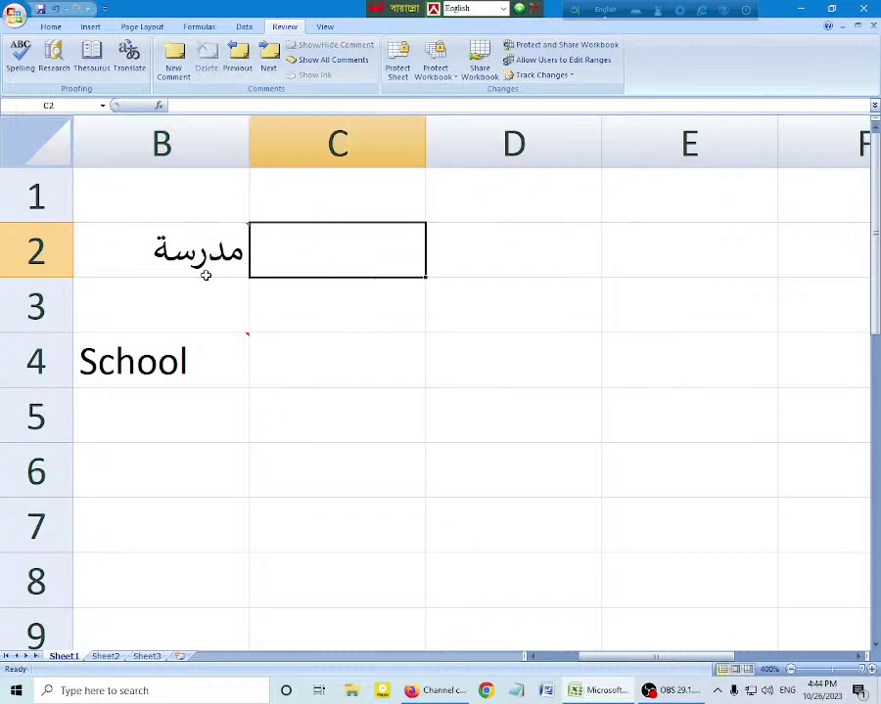
left_click(205, 272)
double_click(209, 266)
left_click(316, 260)
left_click(195, 256)
Step: Edit B2's comment, then close it by selecting B1 and return to column A
left_click(171, 60)
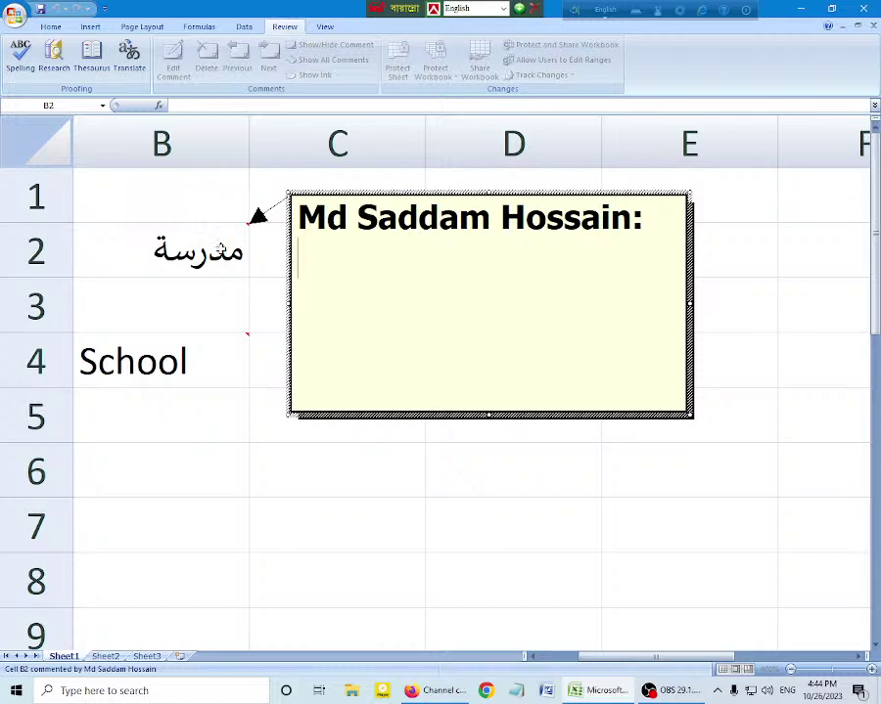
left_click(164, 207)
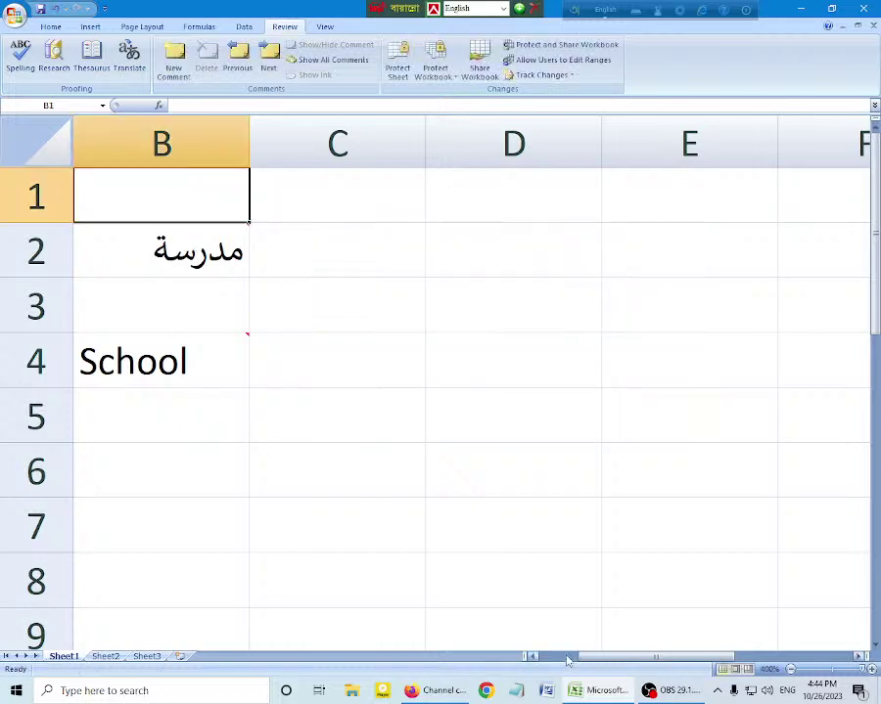
left_click(529, 656)
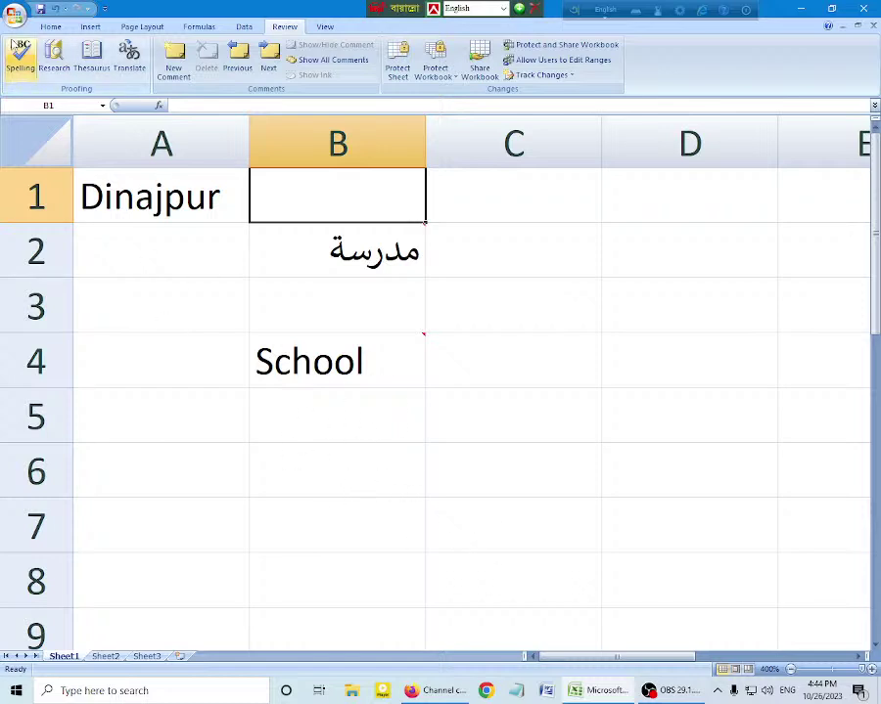
Step: Bring up the Encrypt Document password prompt from the Office menu's Prepare options
left_click(12, 14)
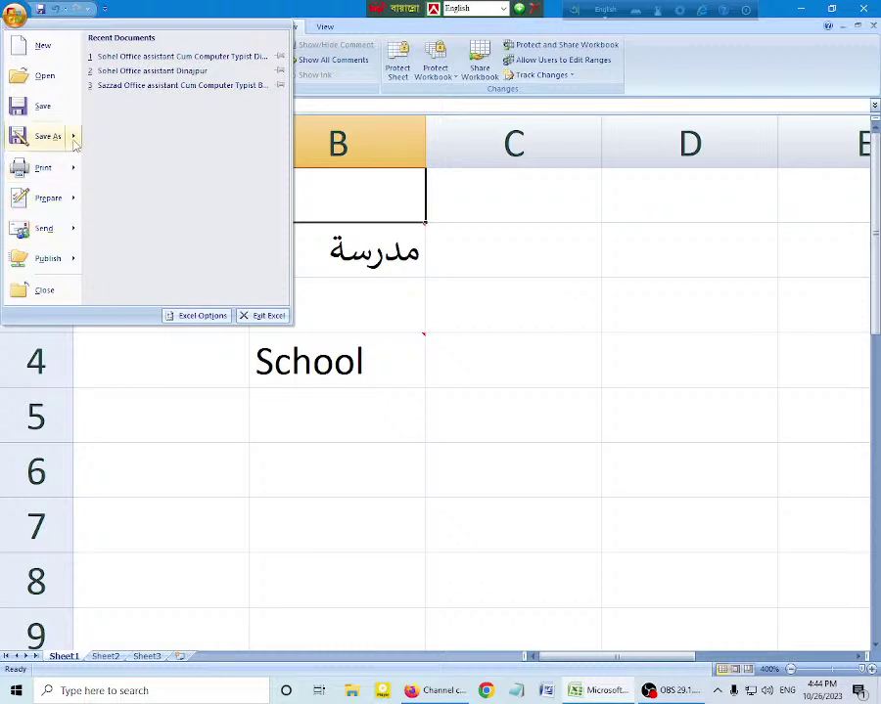
mouse_move(75, 142)
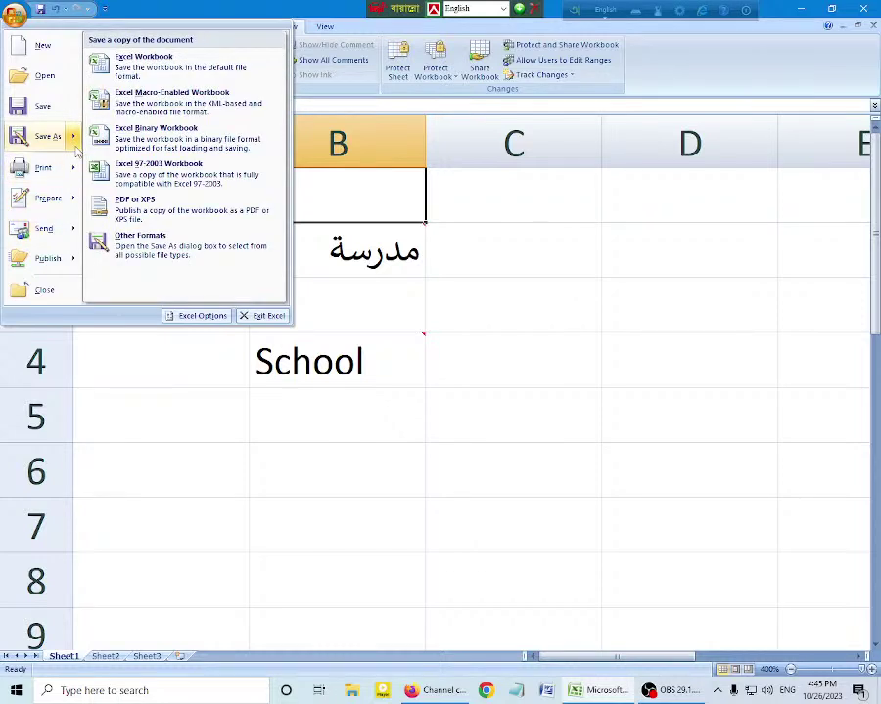
mouse_move(82, 206)
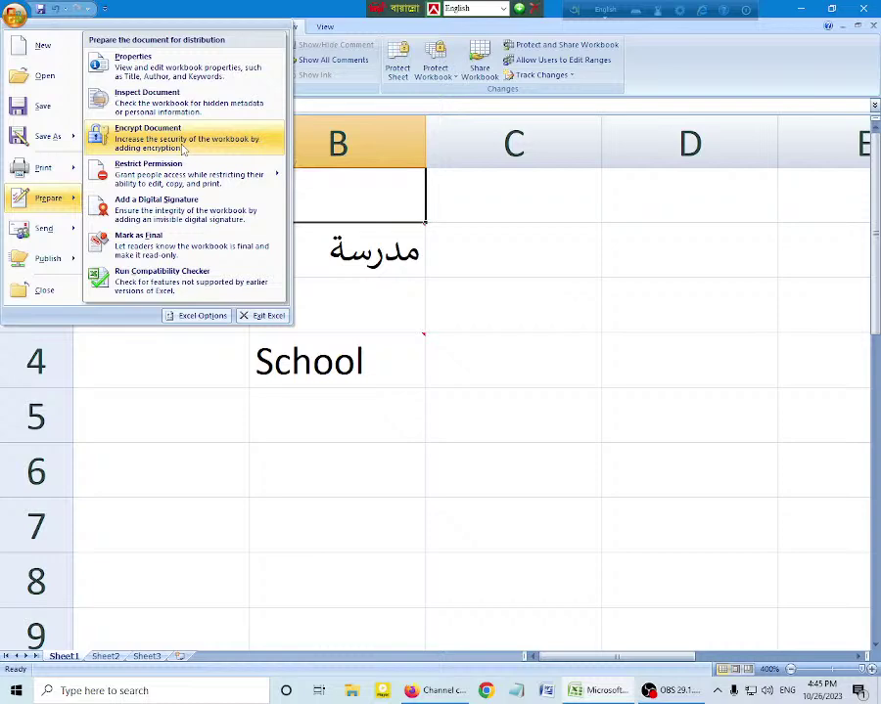
left_click(182, 150)
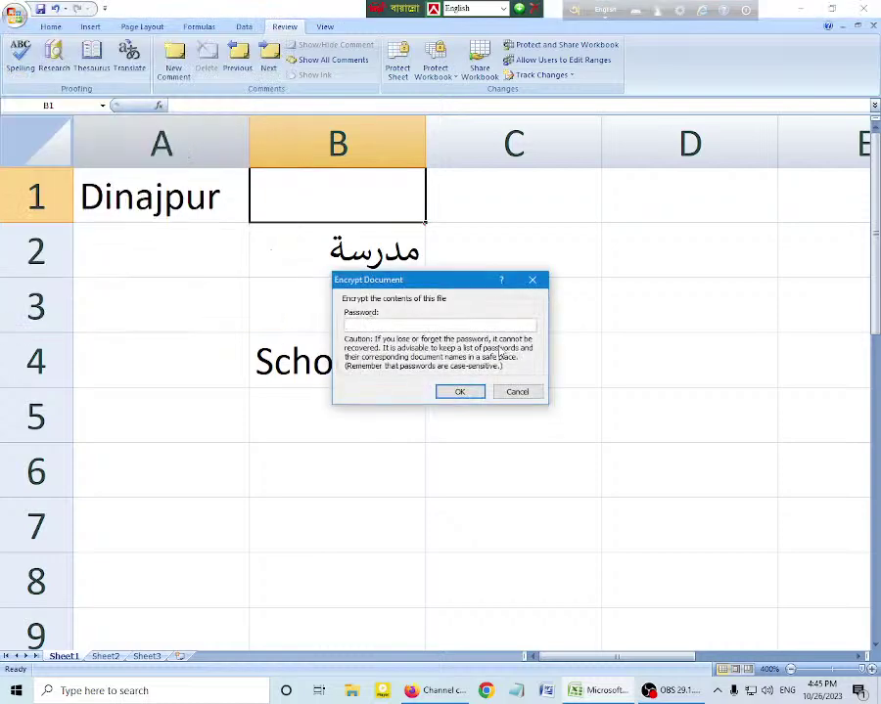
Step: Enter and confirm the encryption password for the workbook
type("1234")
key("Return")
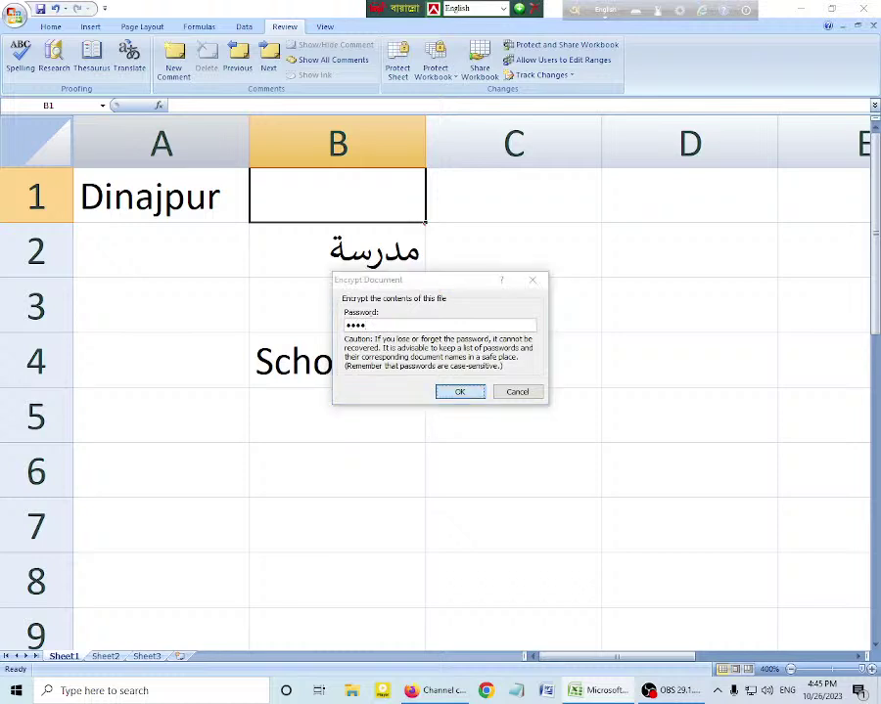
type("1")
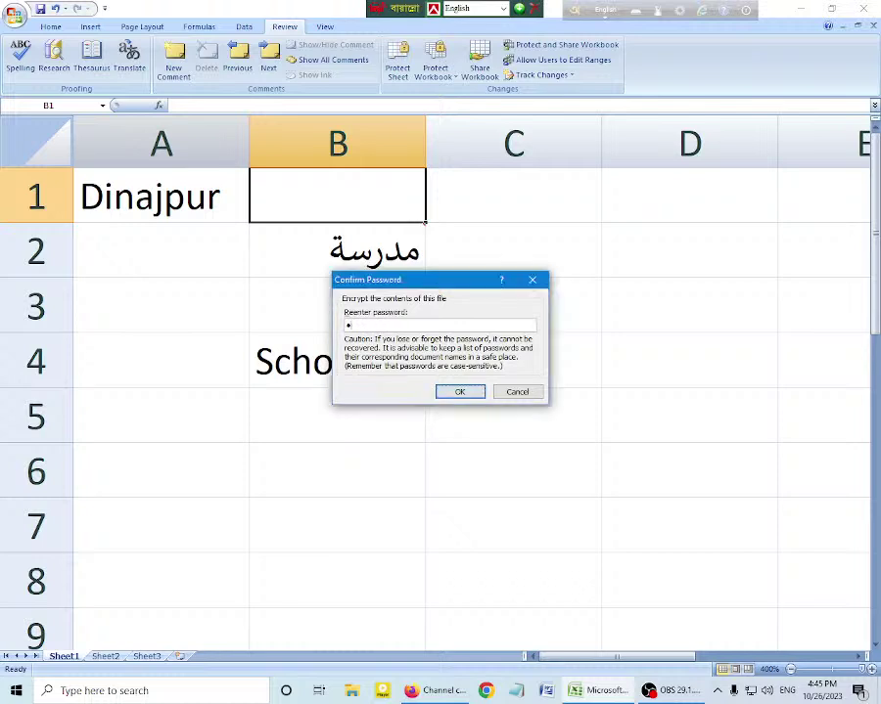
type("234")
key("Return")
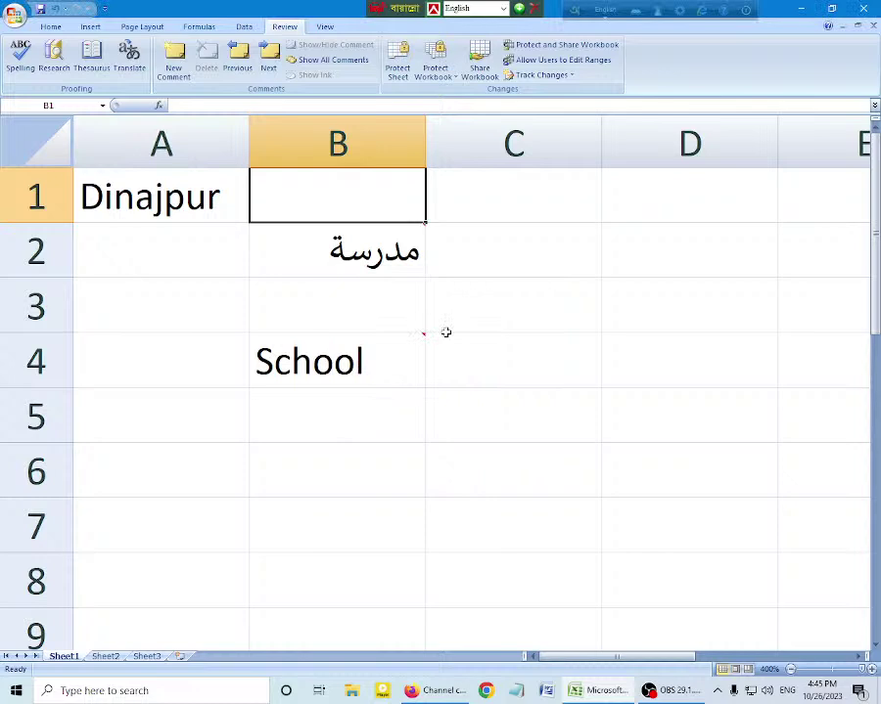
Step: Save the workbook as Book1 on the Desktop
key("ctrl+s")
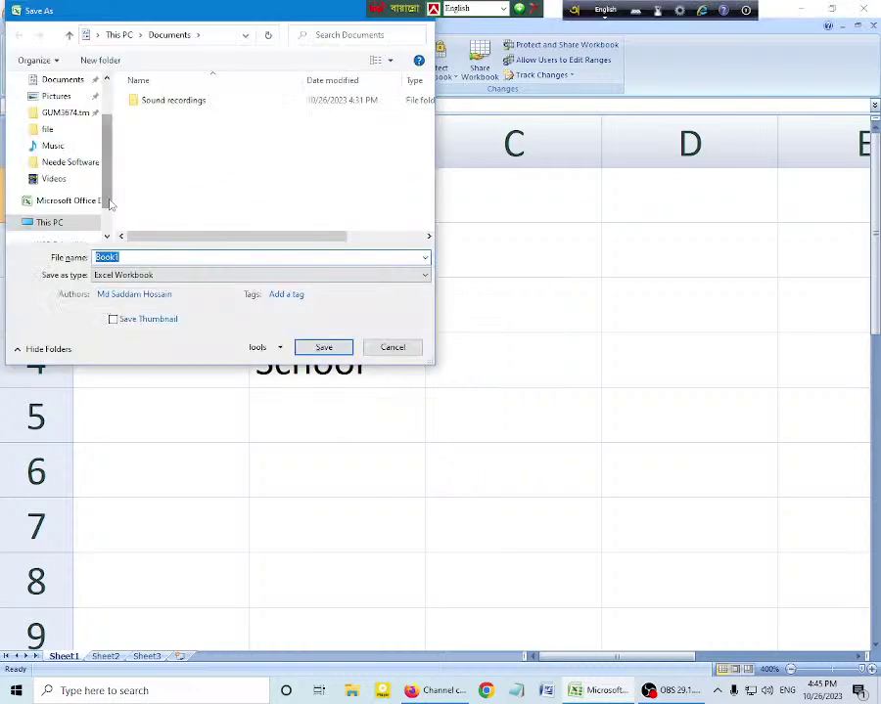
scroll(58, 147, "up", 3)
left_click(56, 108)
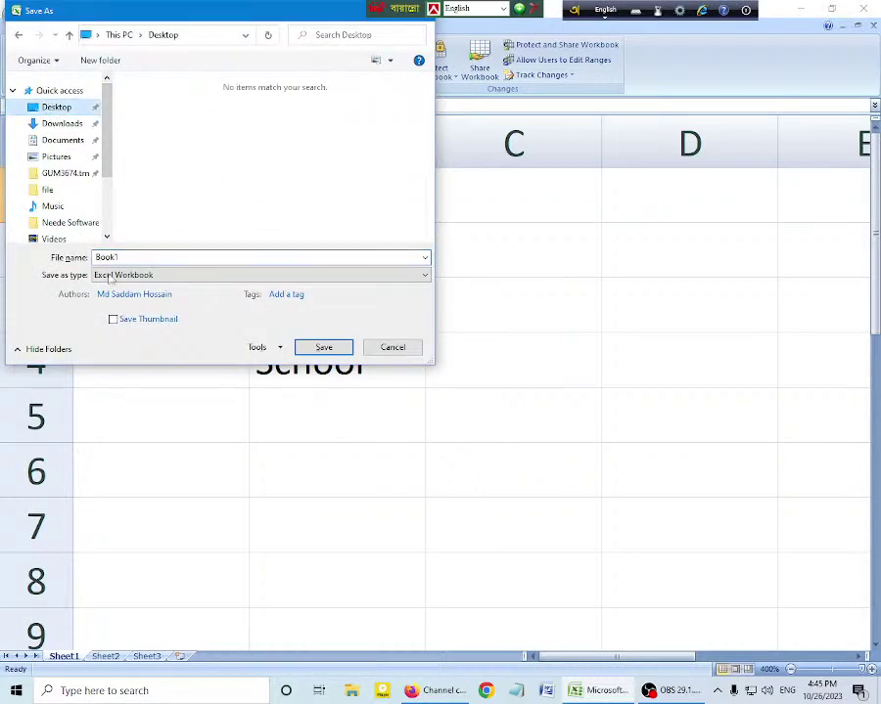
left_click(338, 348)
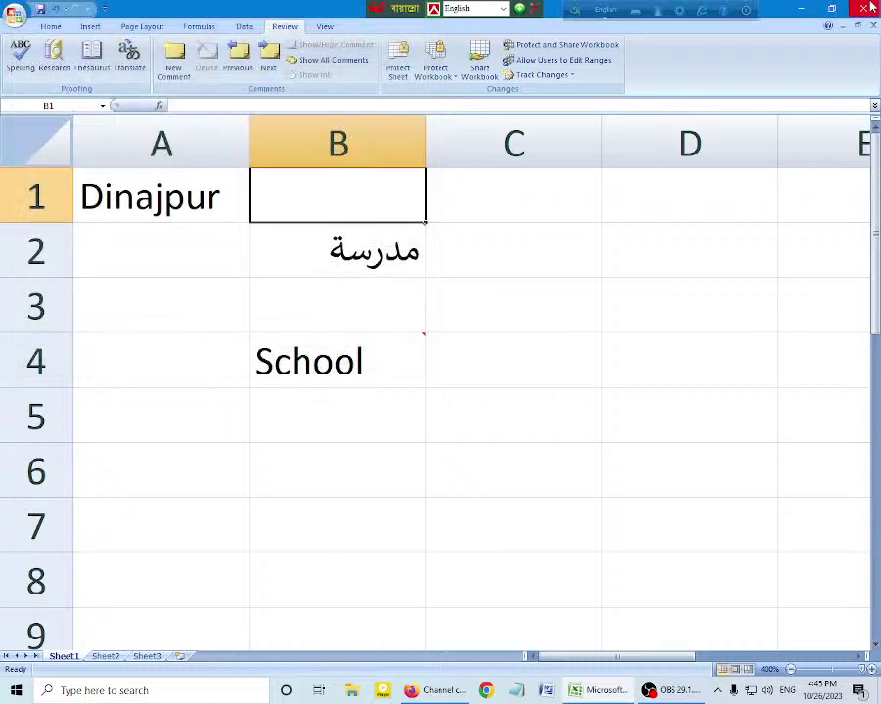
Step: Close Excel, then reopen Book1 from the desktop by entering its password
key("alt+F4")
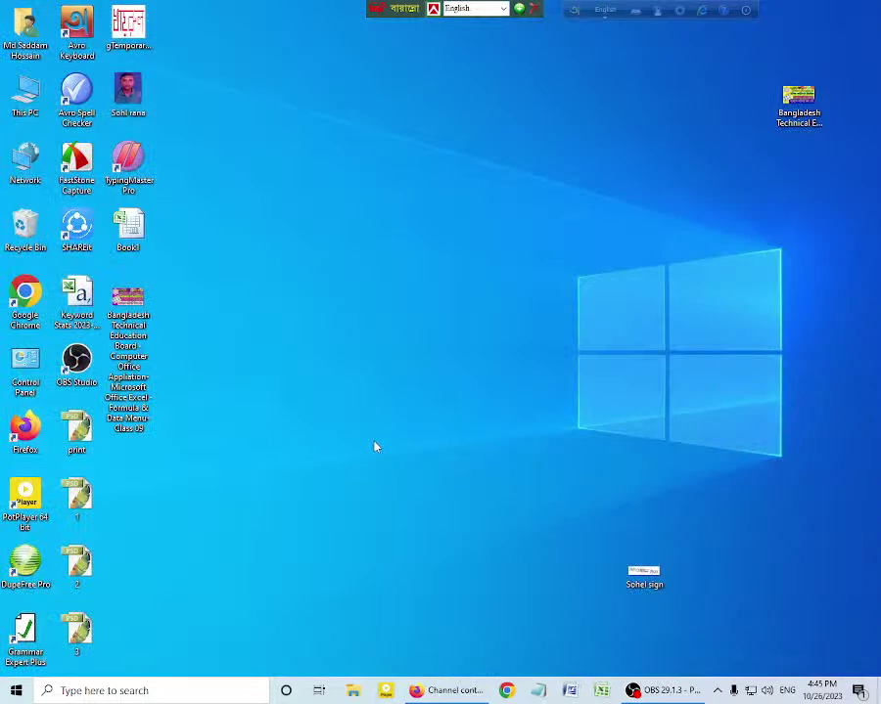
double_click(127, 227)
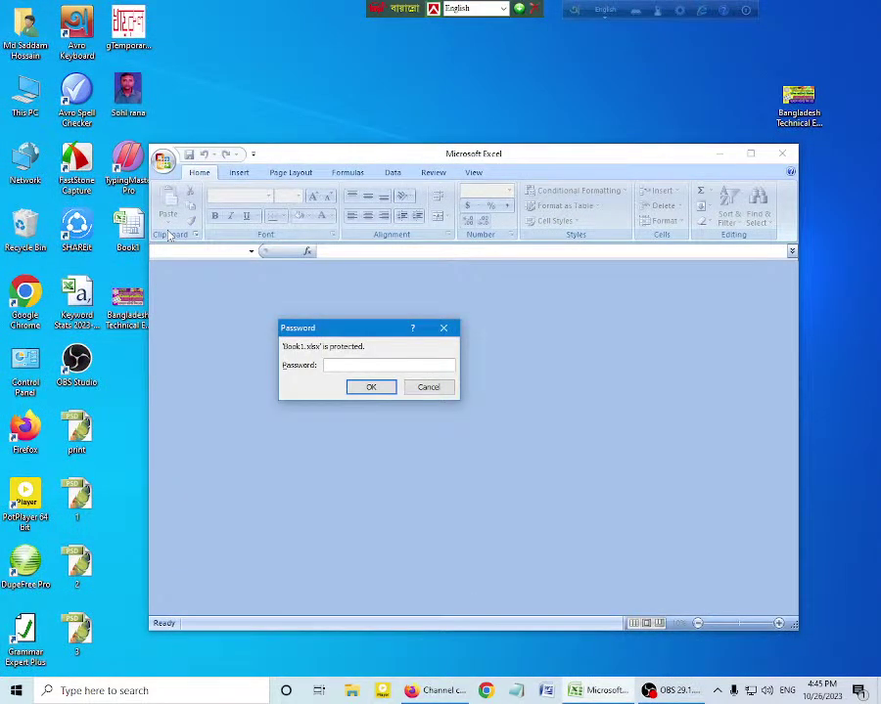
type("12")
key("Return")
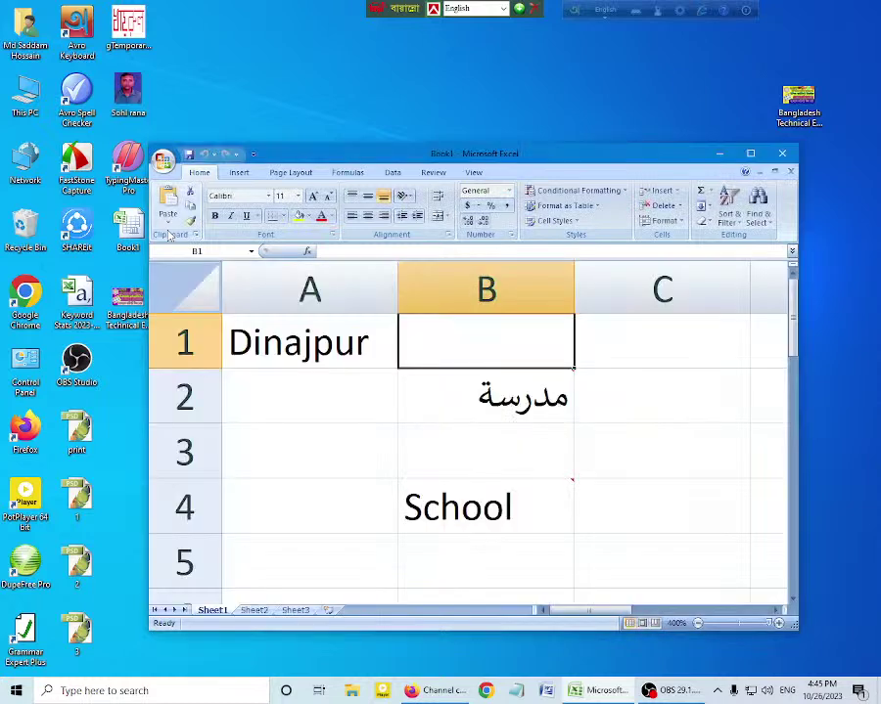
double_click(467, 152)
left_click(14, 13)
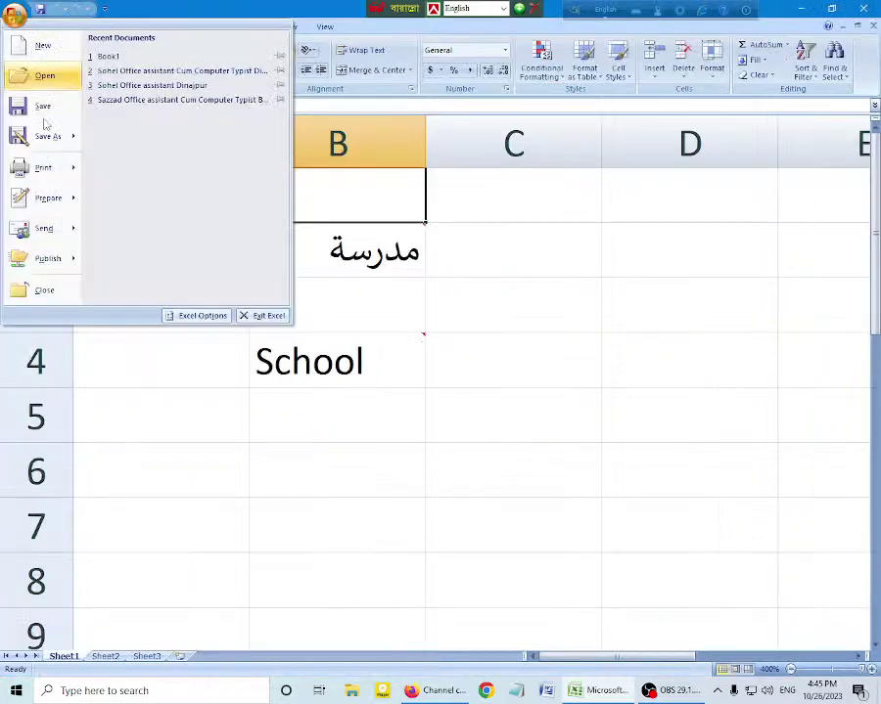
left_click(47, 197)
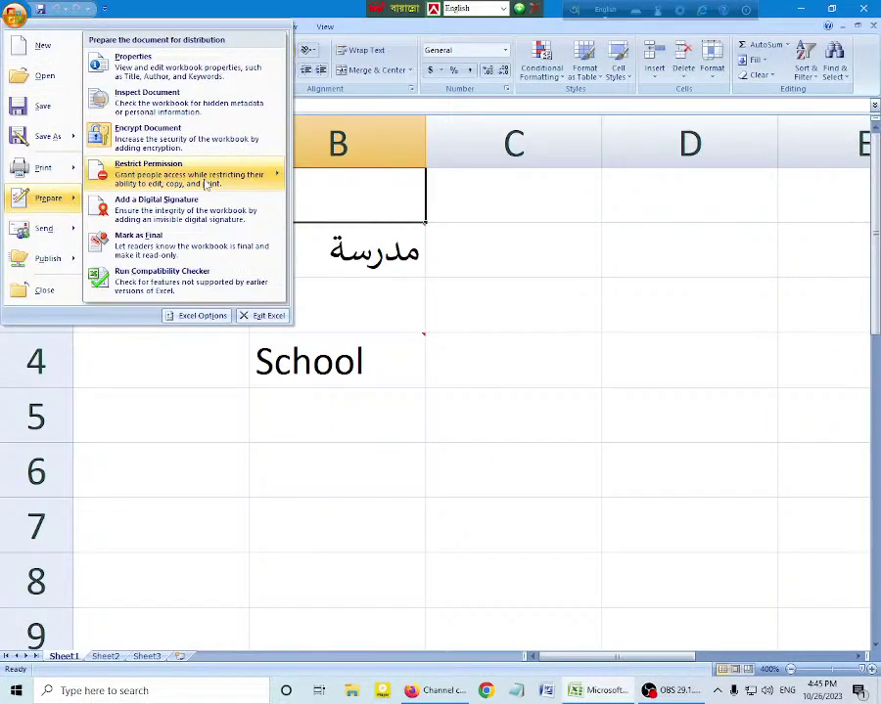
left_click(206, 184)
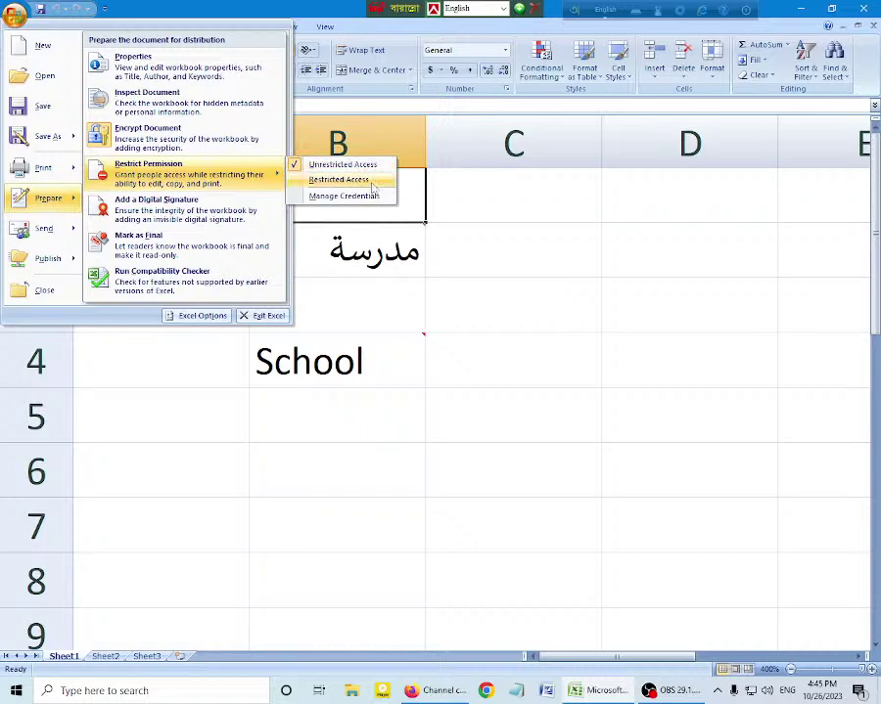
left_click(339, 180)
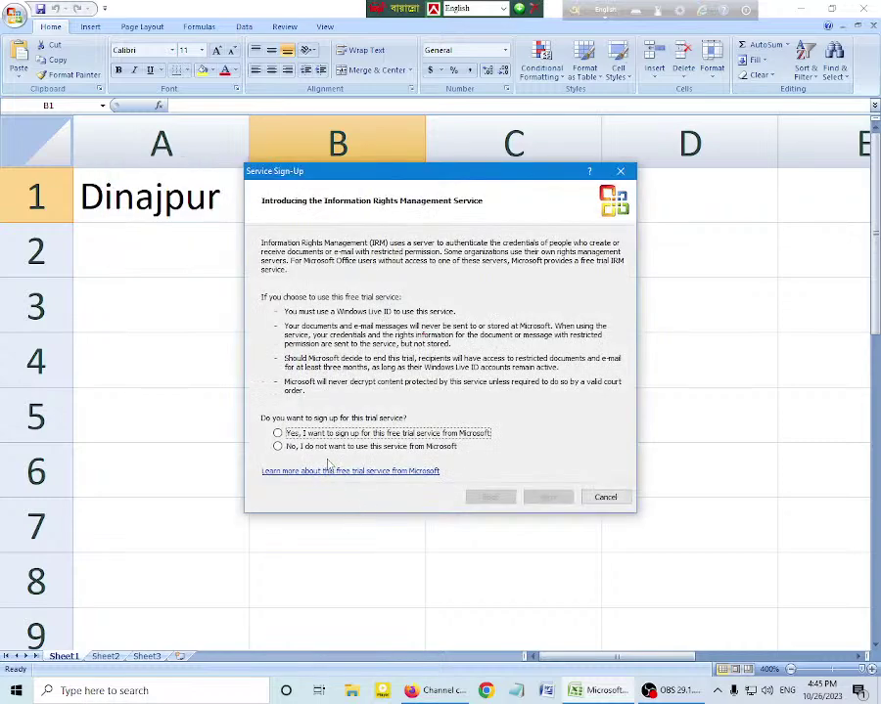
left_click(343, 435)
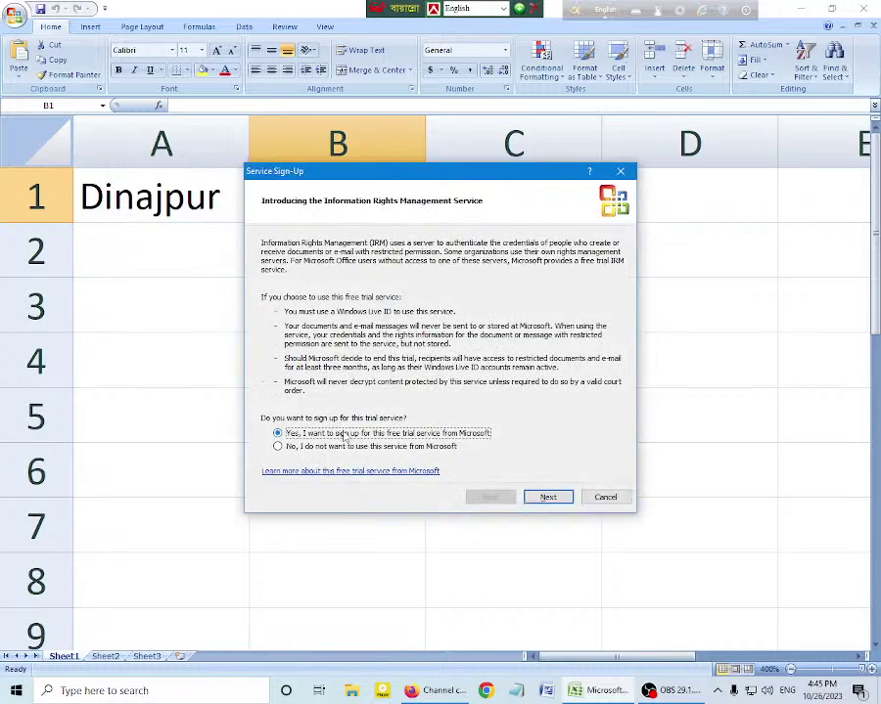
left_click(545, 498)
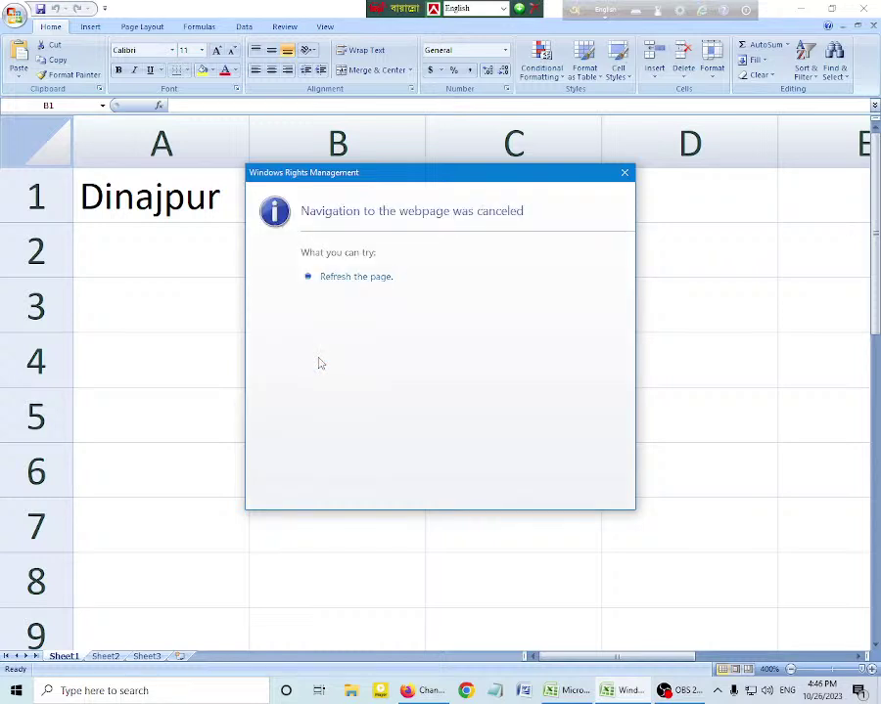
left_click(623, 174)
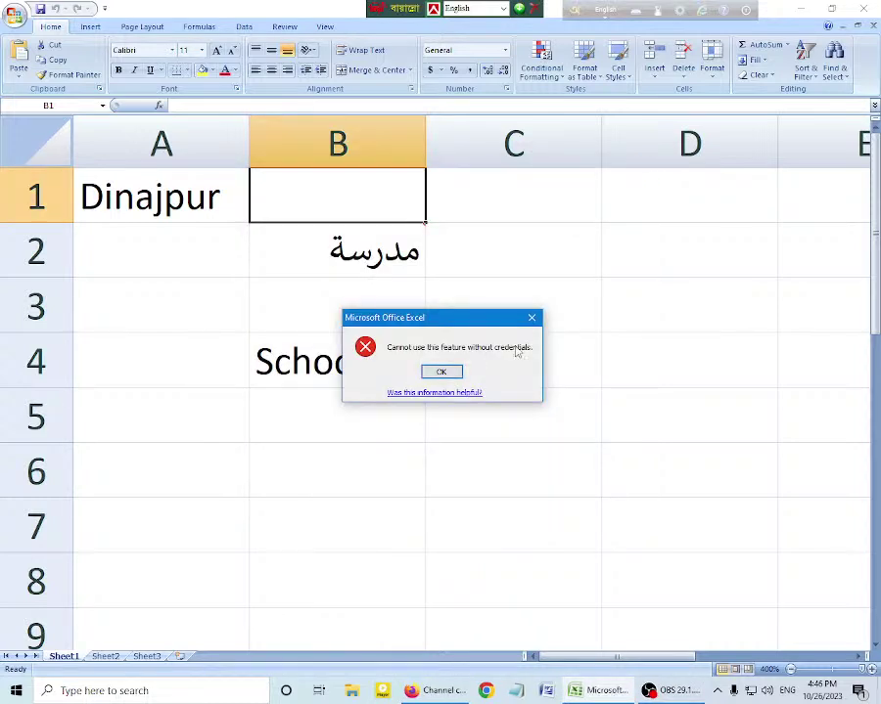
left_click(531, 318)
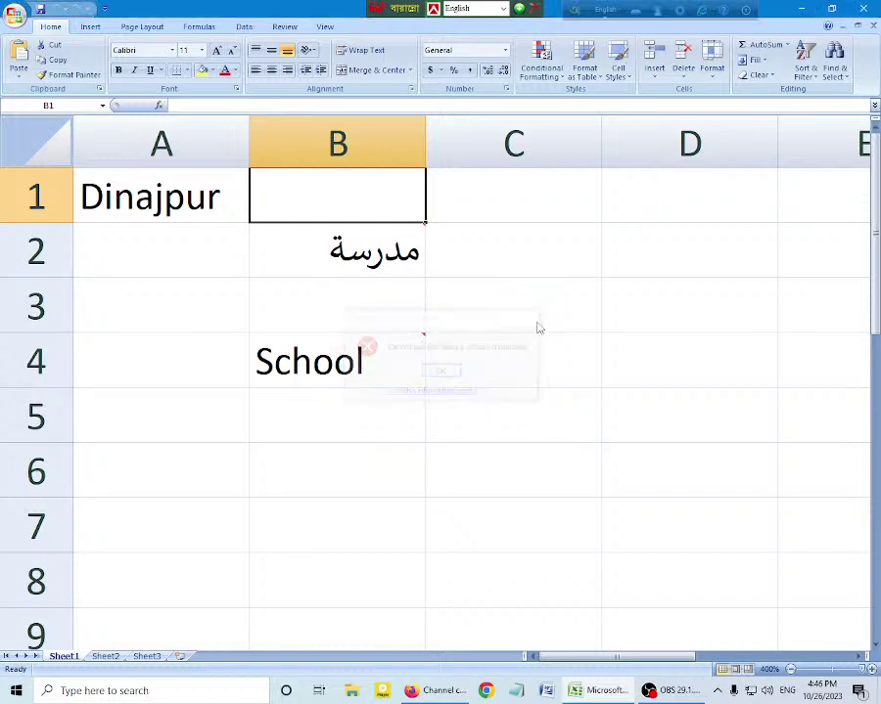
mouse_move(345, 344)
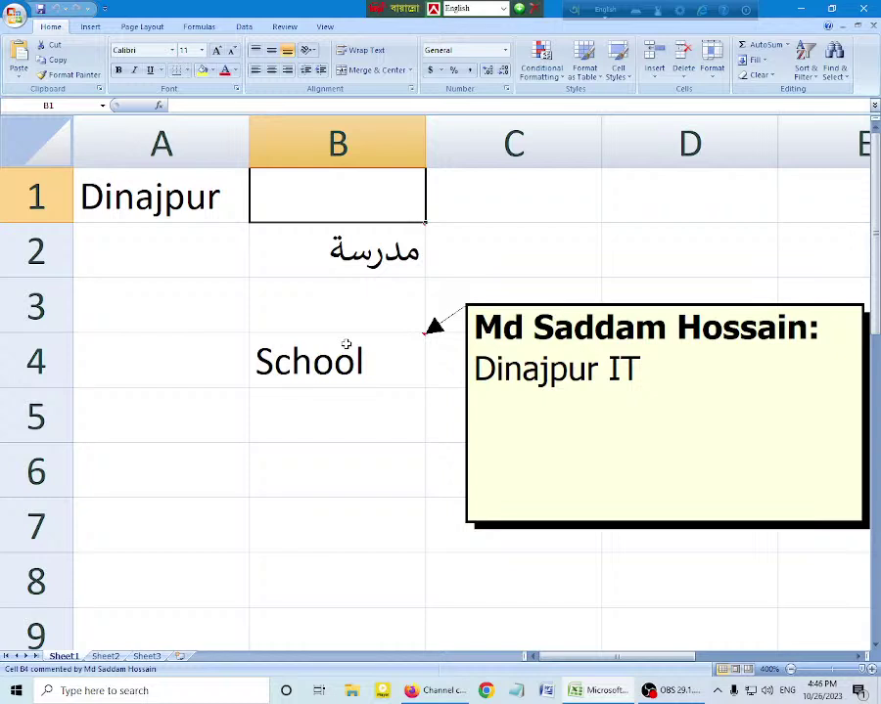
Step: In Protect Sheet, allow formatting cells, columns and rows, inserting rows, columns, hyperlinks, and deleting columns and rows
left_click(284, 27)
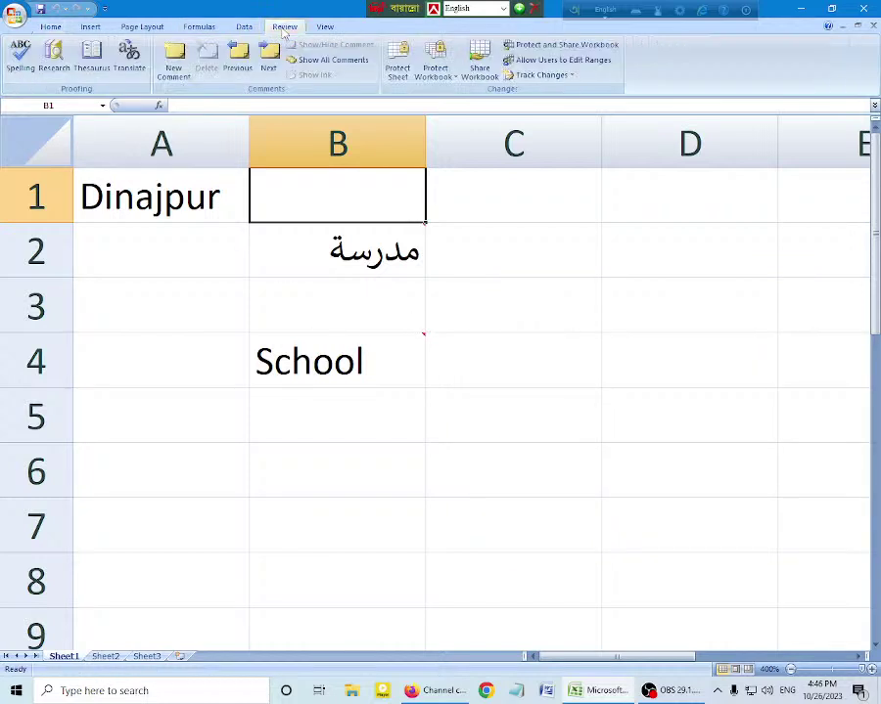
left_click(397, 70)
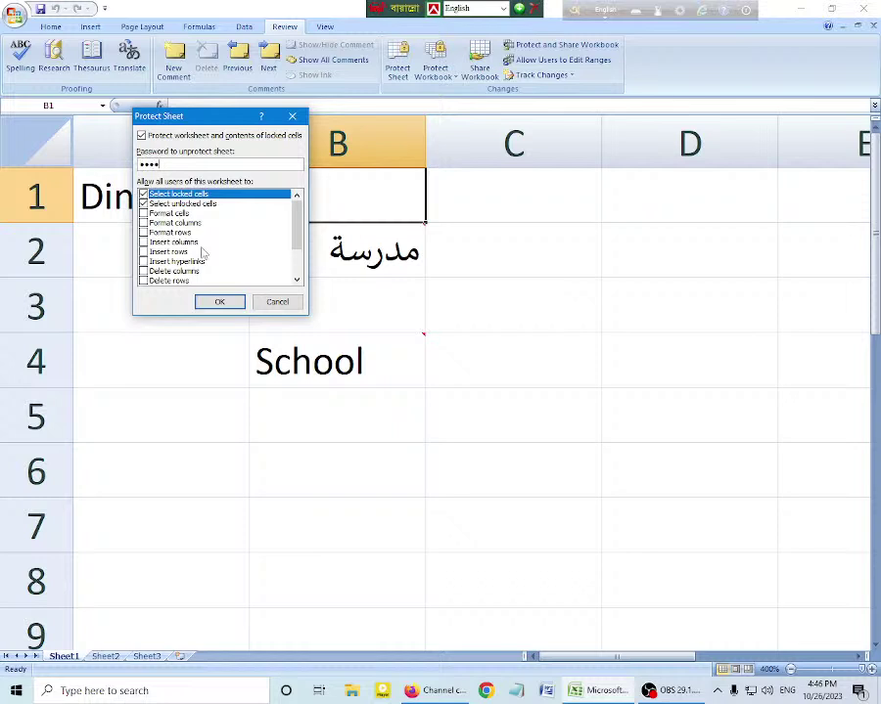
left_click(144, 213)
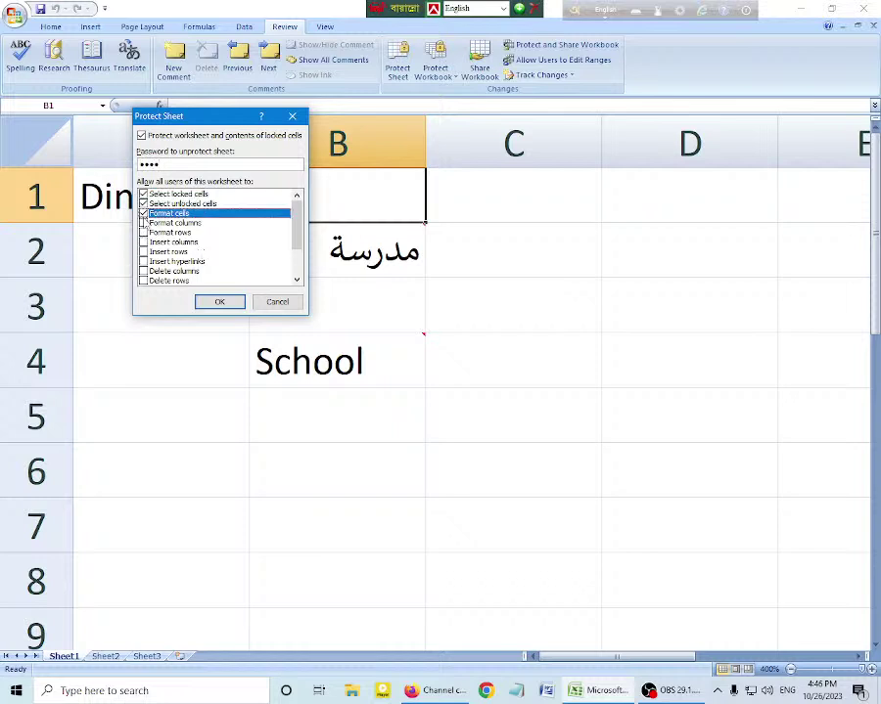
left_click(144, 223)
left_click(144, 233)
left_click(144, 251)
scroll(147, 252, "down", 1)
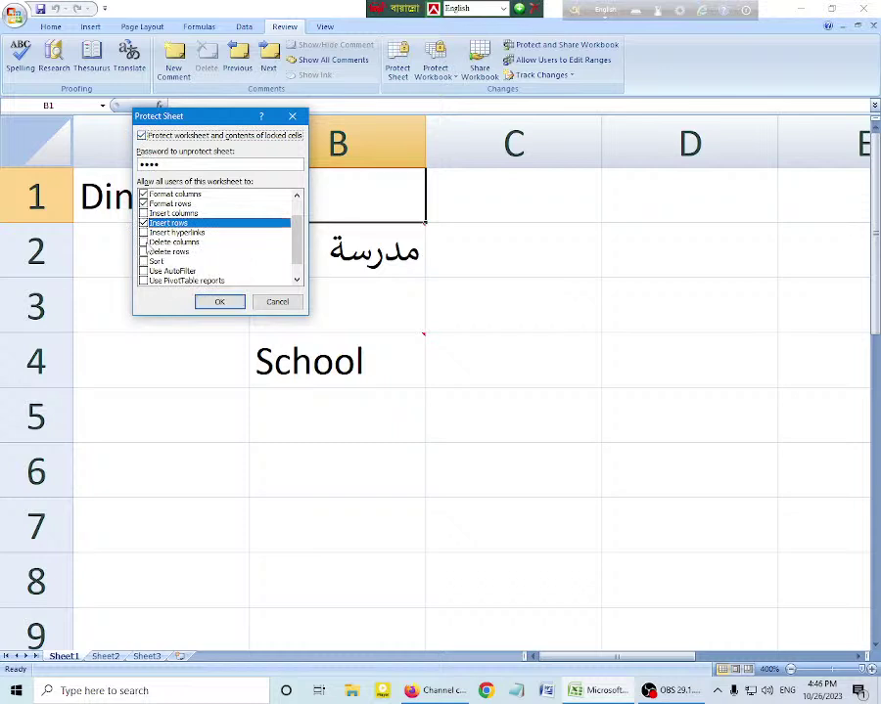
left_click(143, 214)
left_click(144, 232)
left_click(144, 242)
left_click(143, 252)
Step: Also allow sorting, AutoFilter, PivotTable reports, and editing objects and scenarios
left_click(144, 271)
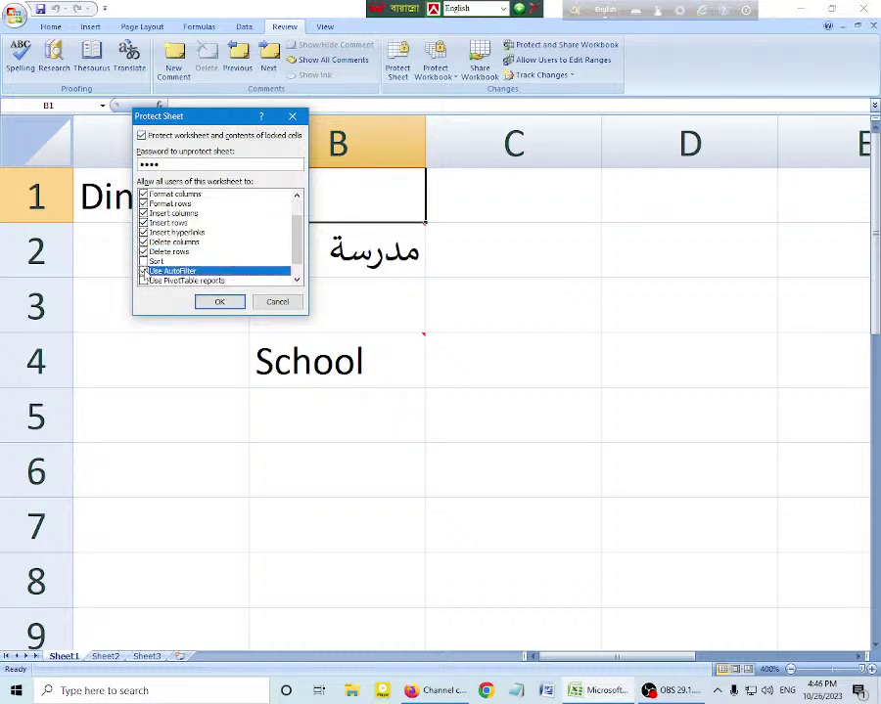
left_click(143, 261)
scroll(150, 268, "down", 1)
left_click(144, 262)
left_click(144, 271)
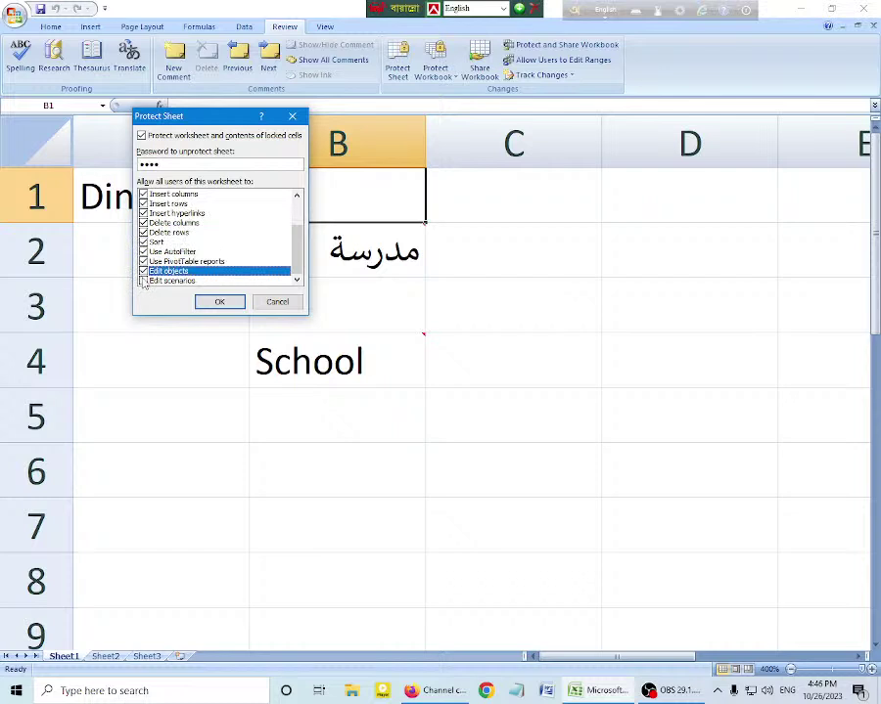
left_click(144, 281)
scroll(146, 282, "up", 2)
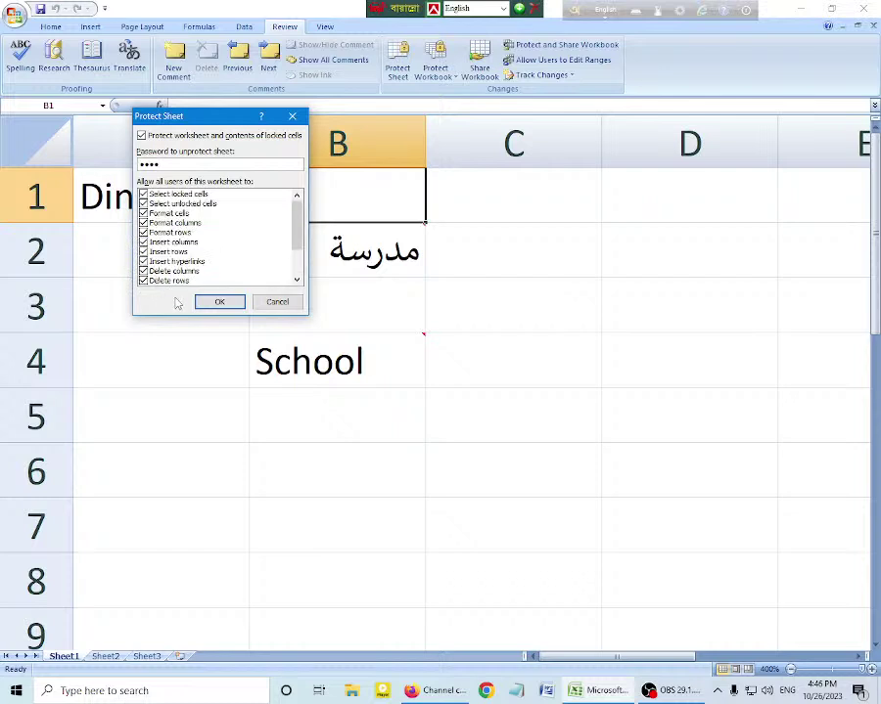
Step: Apply the sheet protection, confirm the password, and close Excel
left_click(221, 303)
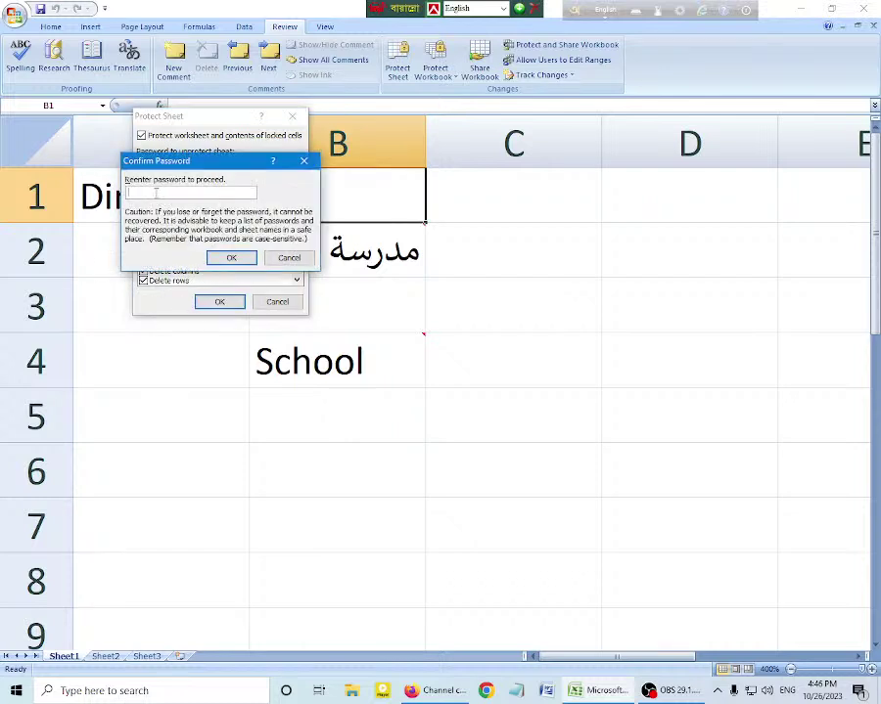
key("Return")
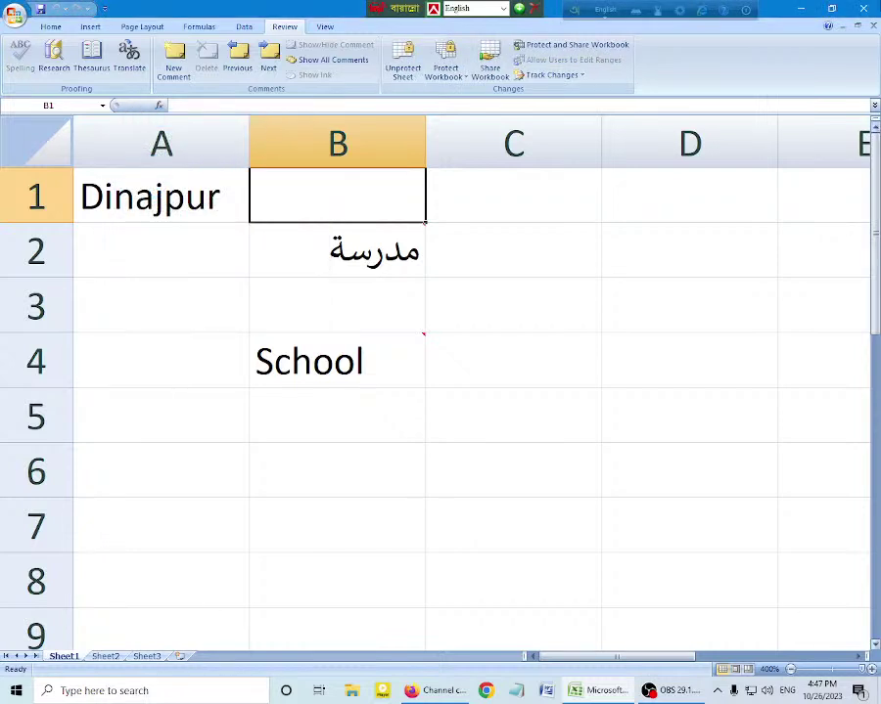
left_click(867, 7)
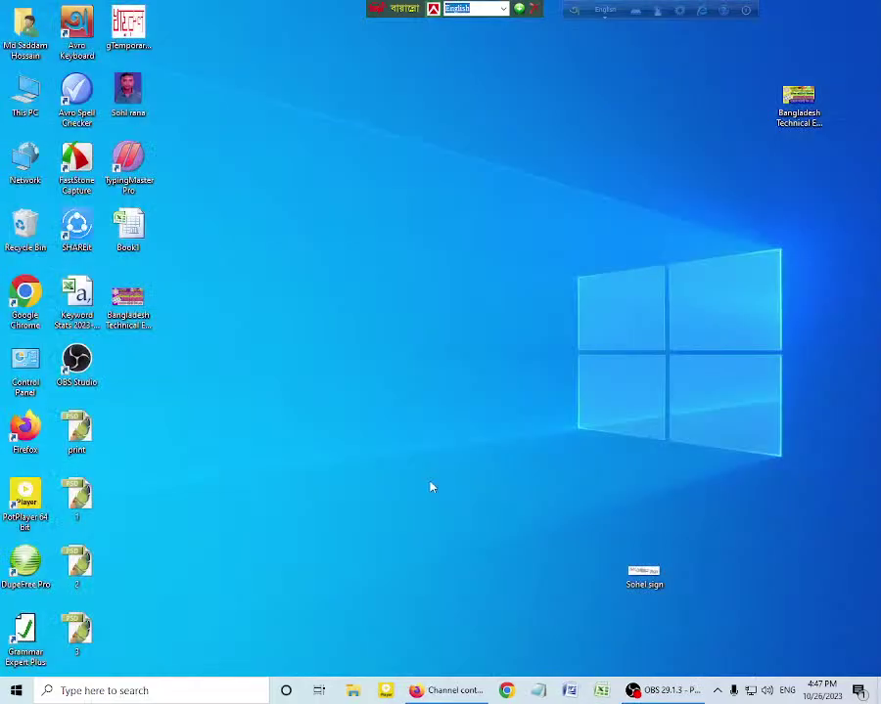
Step: Reopen Book1 from the desktop, entering its password
double_click(128, 230)
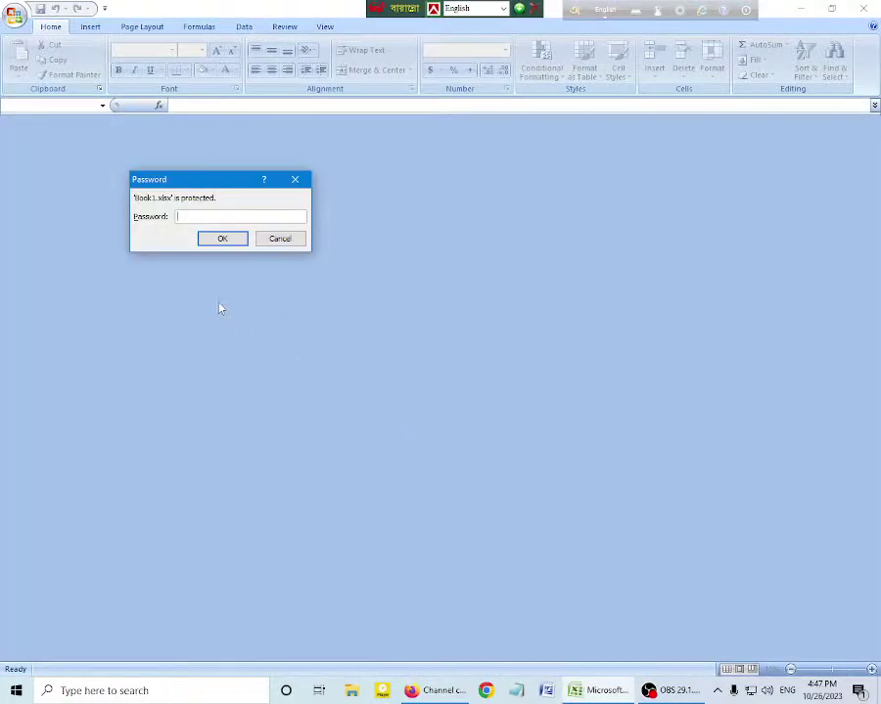
type("1234")
key("Return")
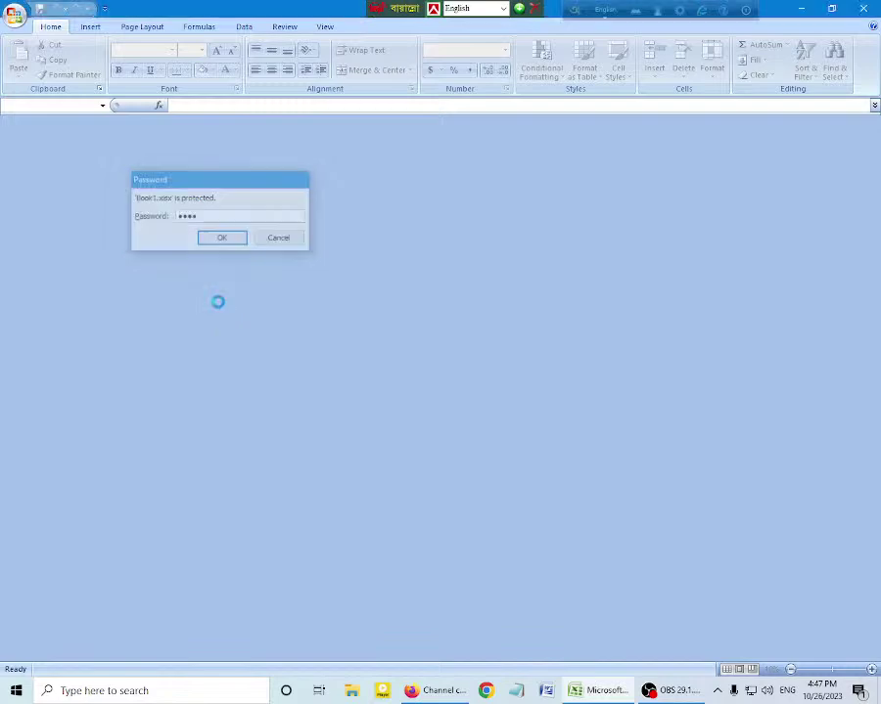
Step: Try to edit the 'School' cell B4 and dismiss the protected-cell warning
left_click(359, 359)
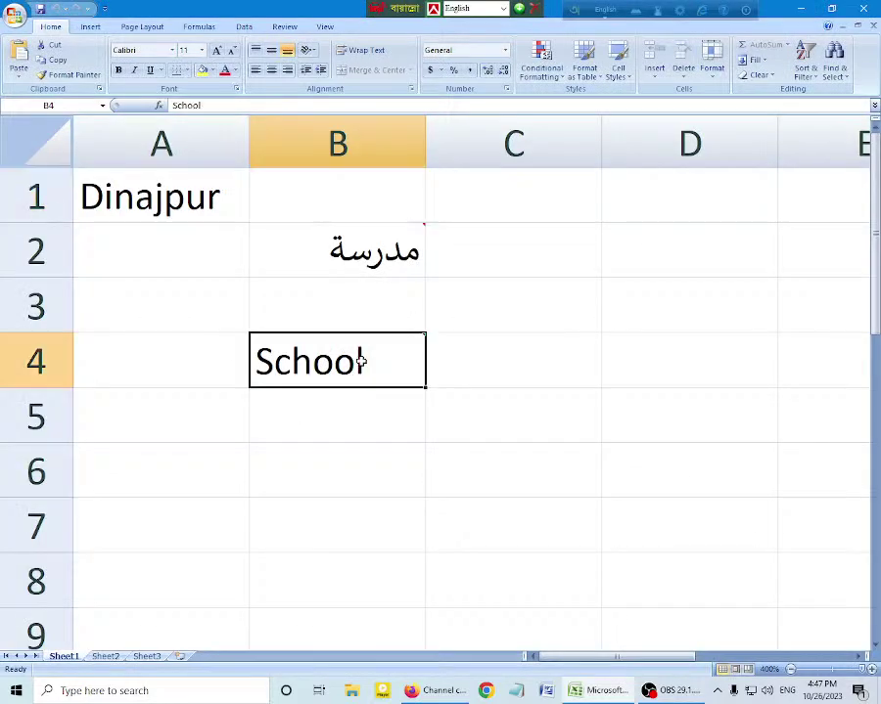
left_click(435, 354)
left_click(333, 364)
double_click(333, 363)
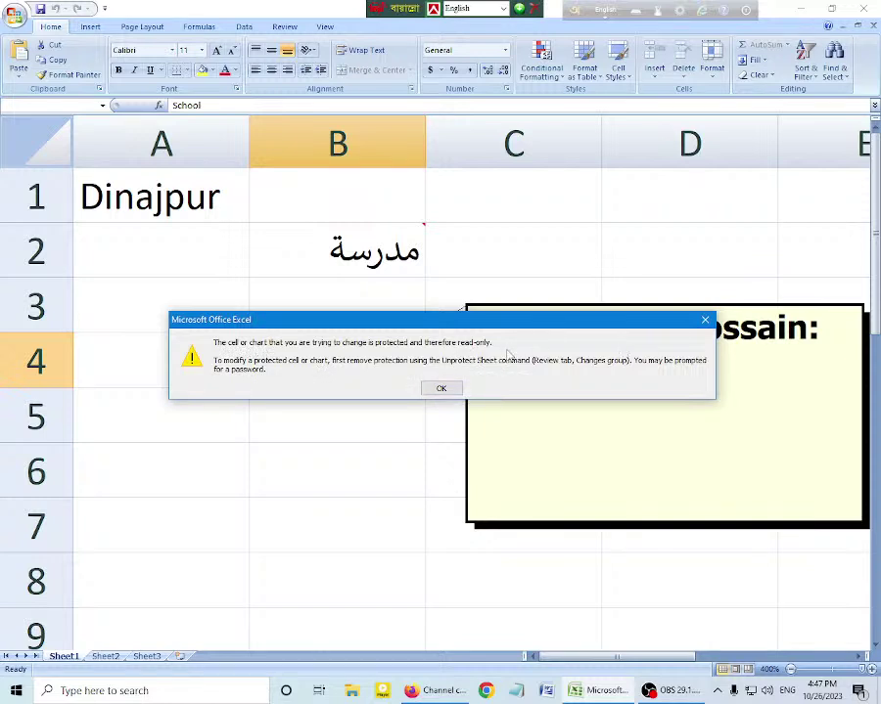
left_click(441, 390)
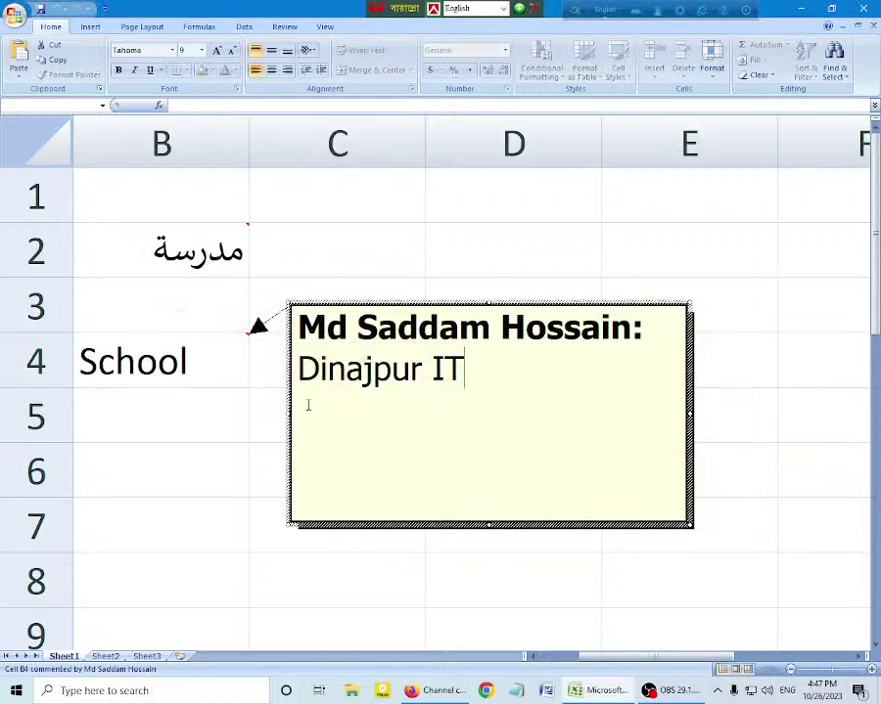
Step: Select part of B4's comment text, then return to the sheet and select B2's Arabic text
left_click_drag(319, 372, 429, 371)
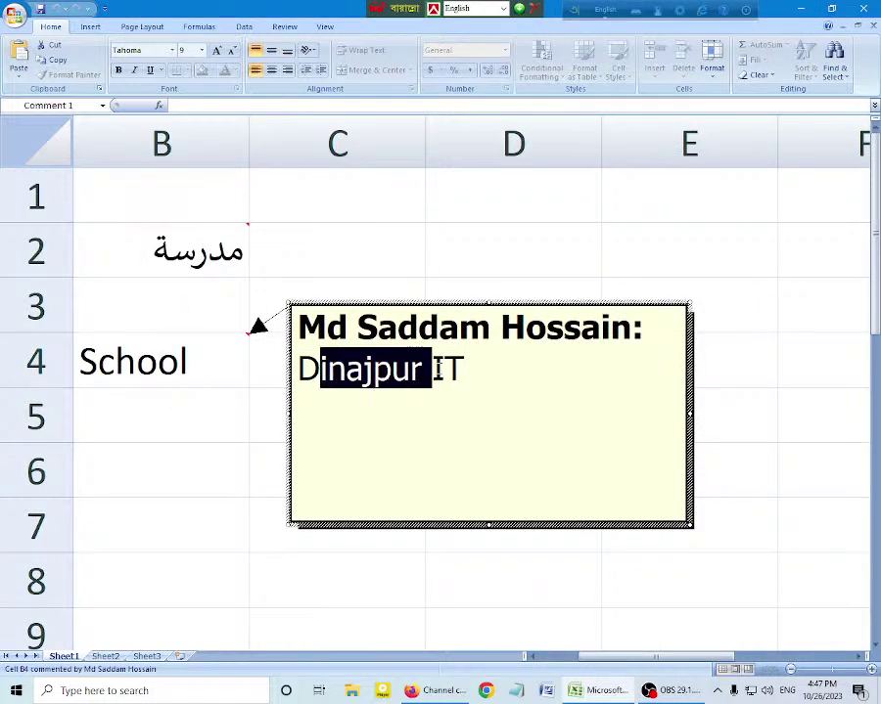
left_click(443, 370)
left_click(155, 367)
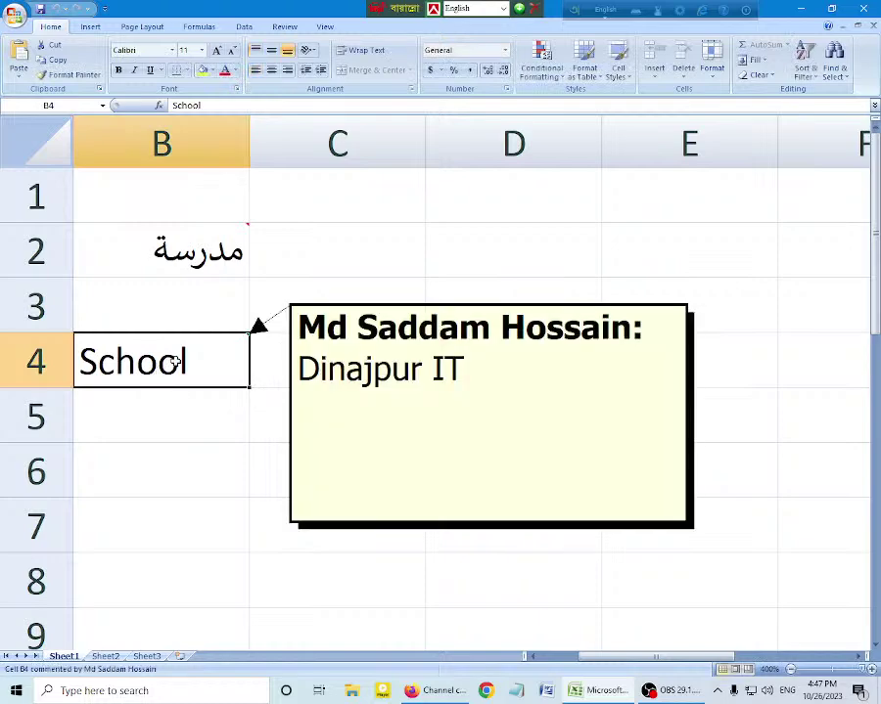
mouse_move(176, 366)
scroll(177, 362, "down", 1, "ctrl")
left_click(359, 248)
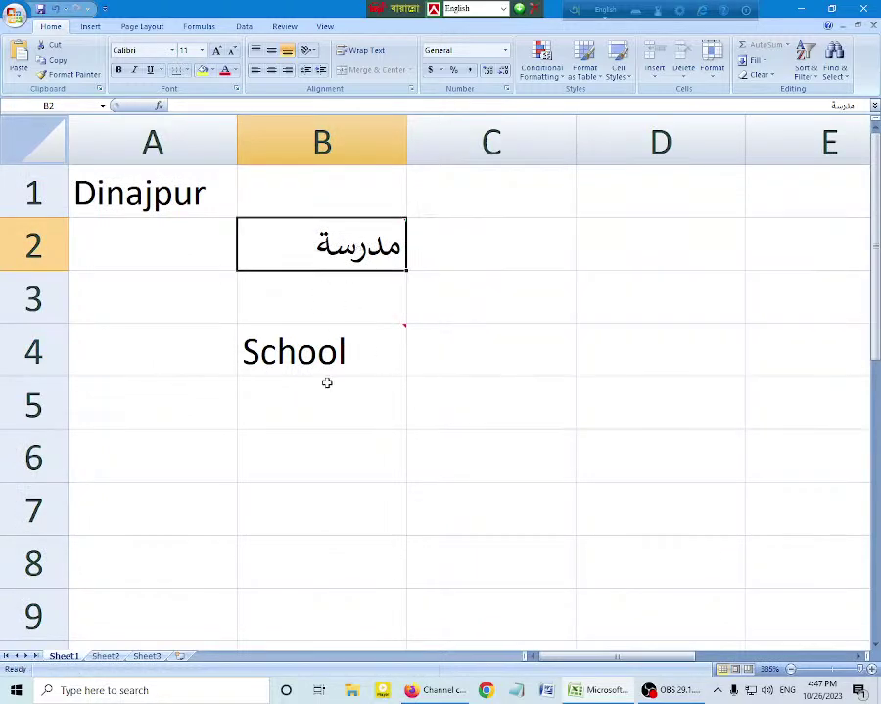
Step: Unprotect Sheet1 with its password, then reopen the Protect Sheet options
left_click(284, 26)
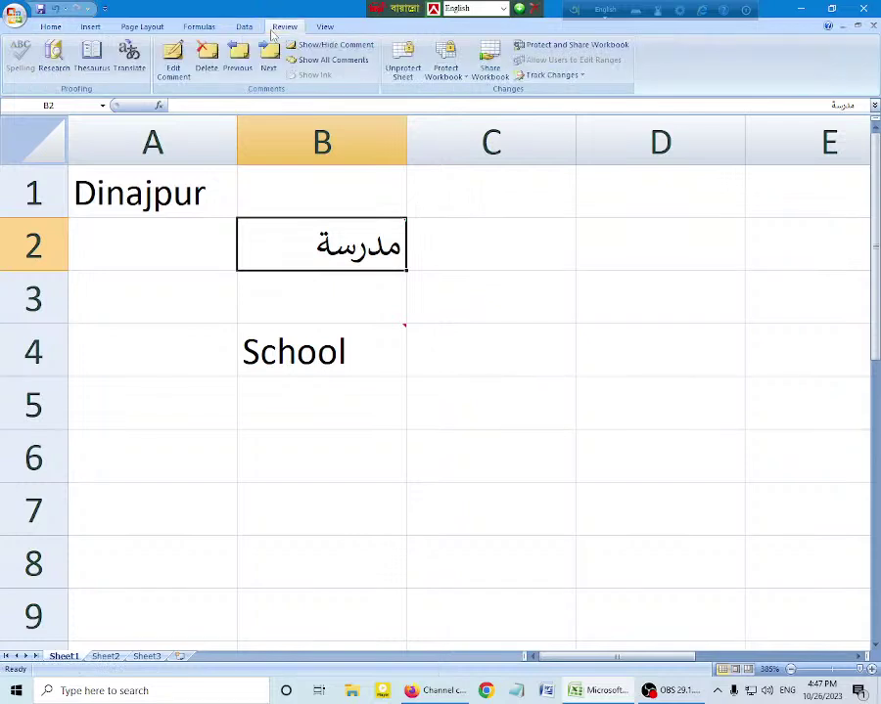
left_click(403, 67)
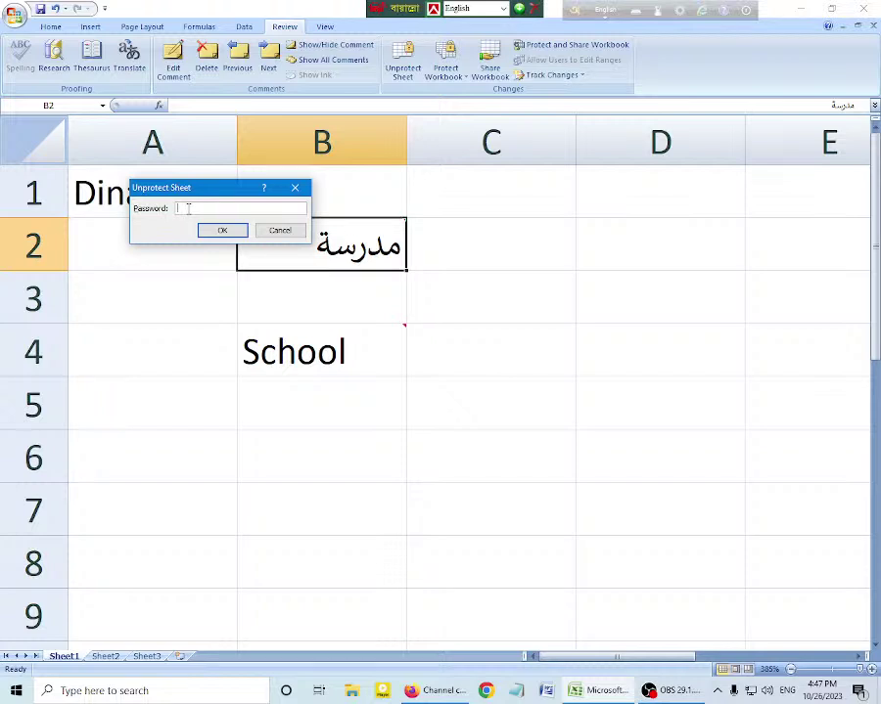
key("Return")
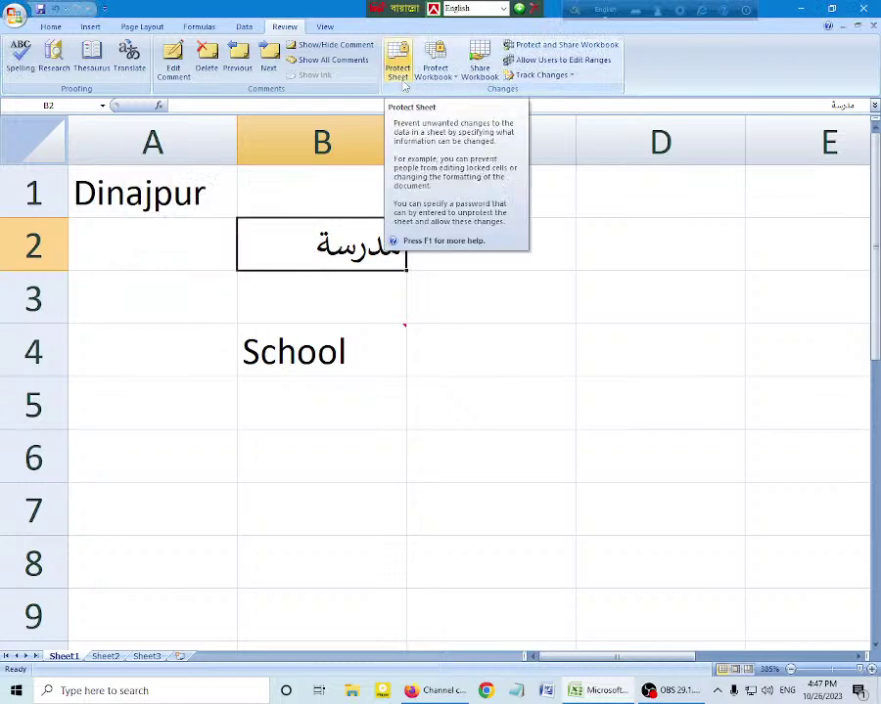
left_click(397, 67)
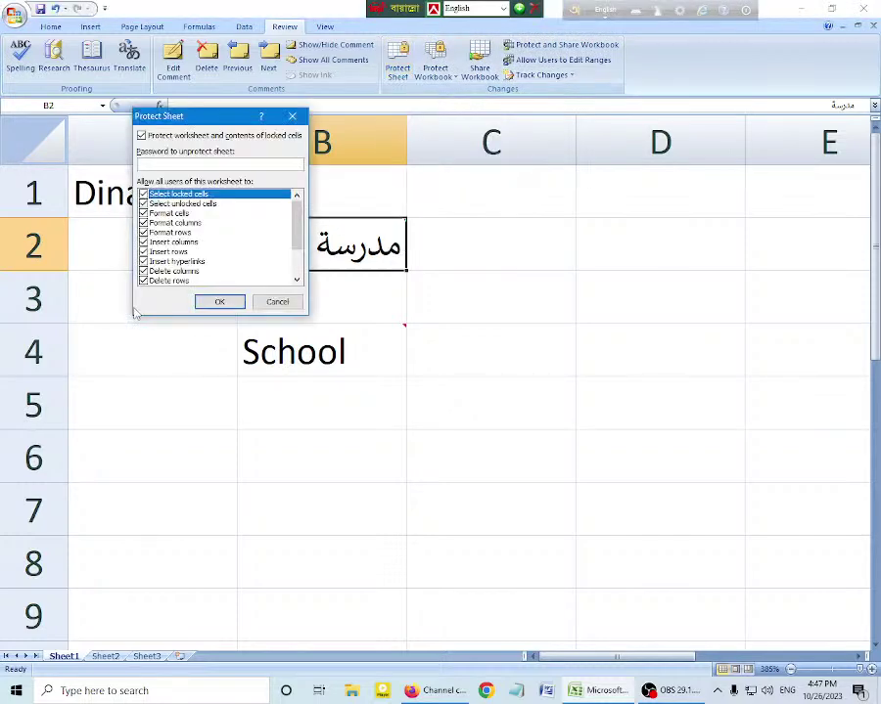
scroll(216, 264, "down", 3)
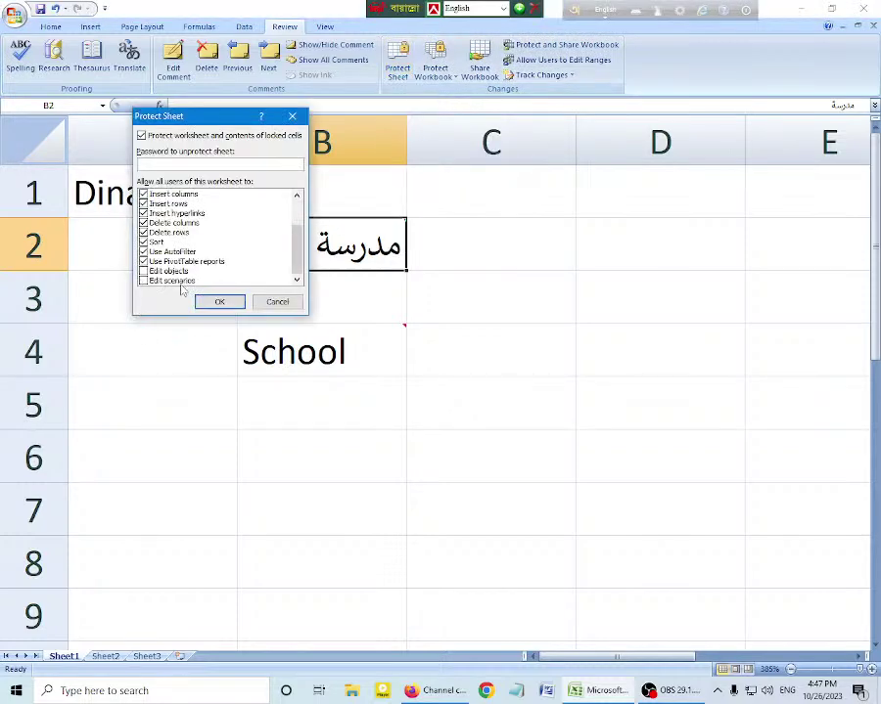
Step: Cancel reprotection, then edit B4's comment to retype 'IT' and select C3
left_click(277, 301)
key("Down")
key("Down")
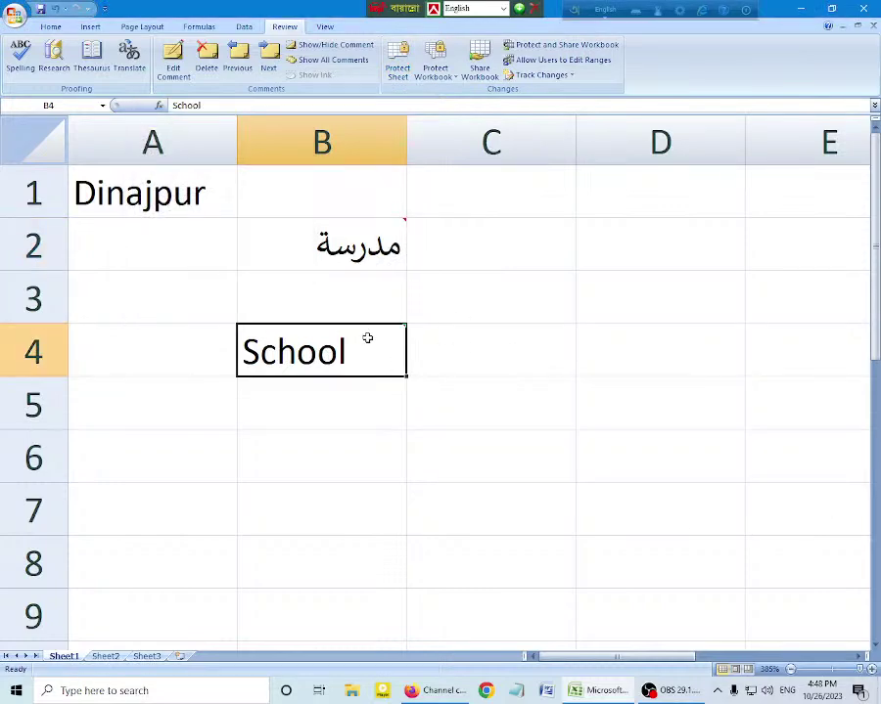
mouse_move(366, 337)
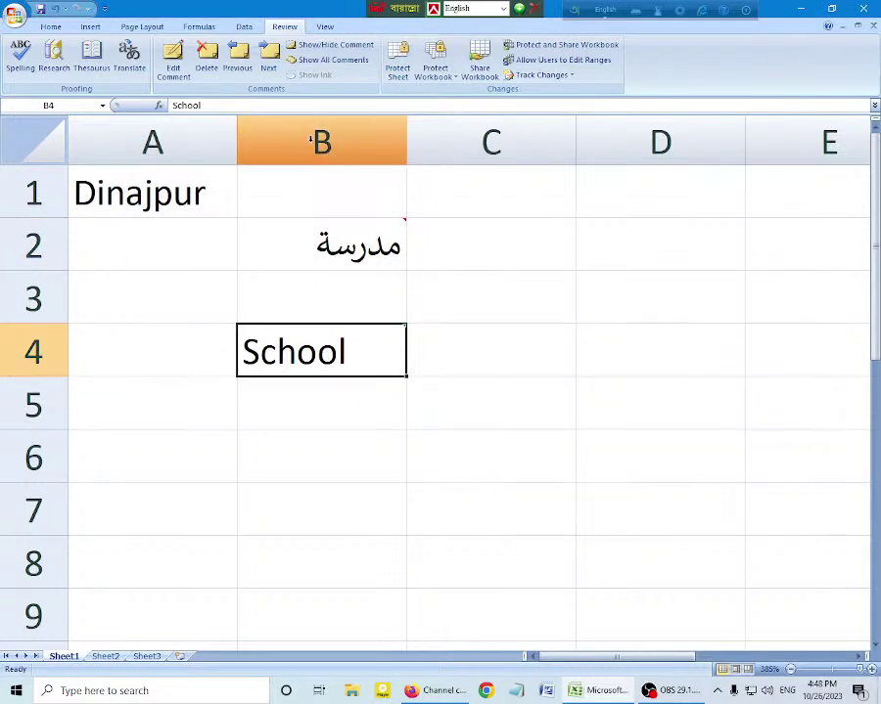
key("shift+F2")
key("ctrl+shift+Left")
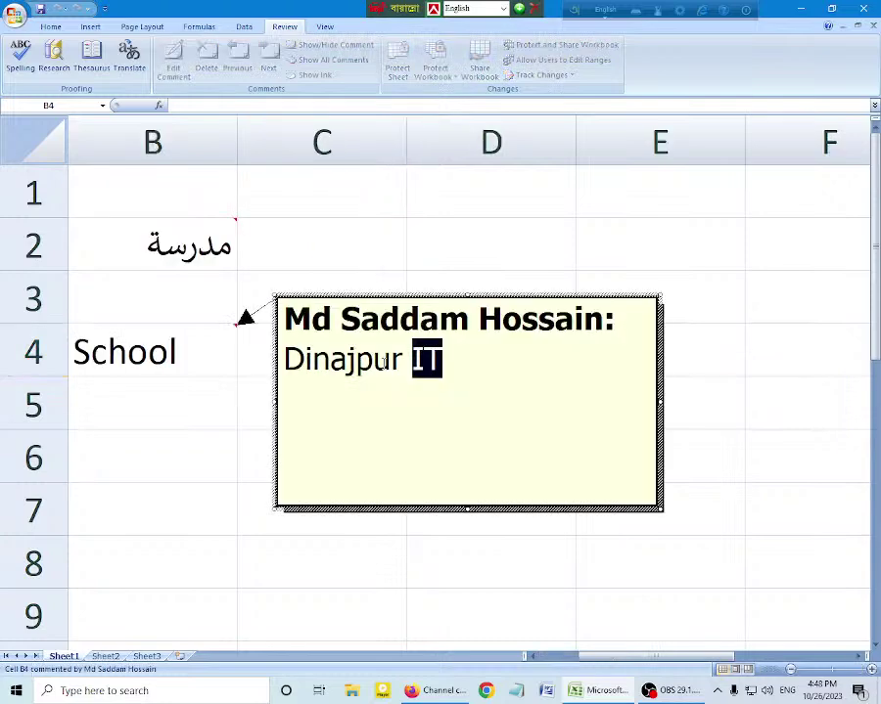
type("I")
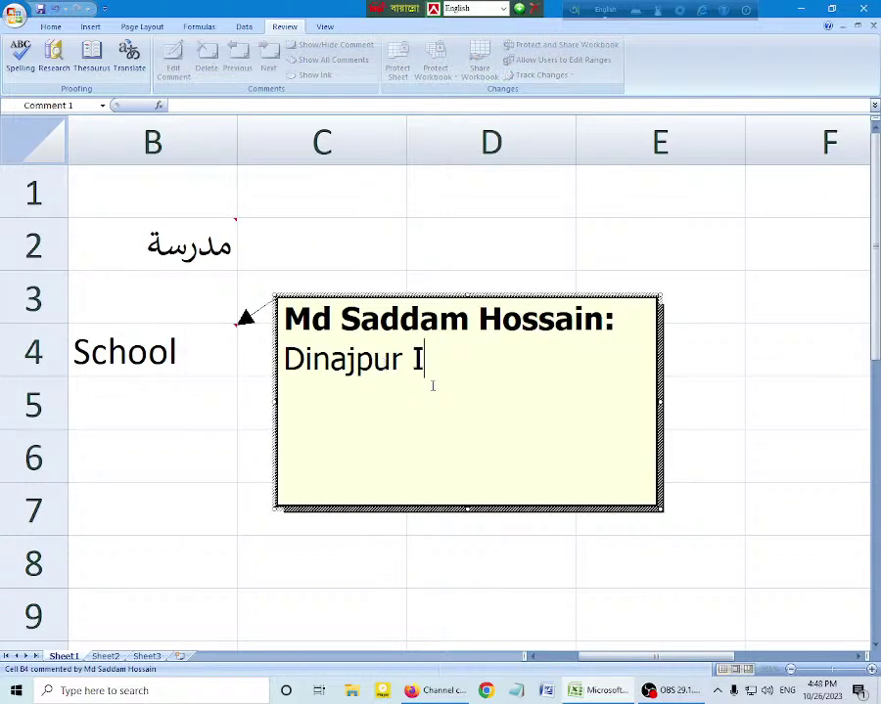
type("T")
left_click(303, 273)
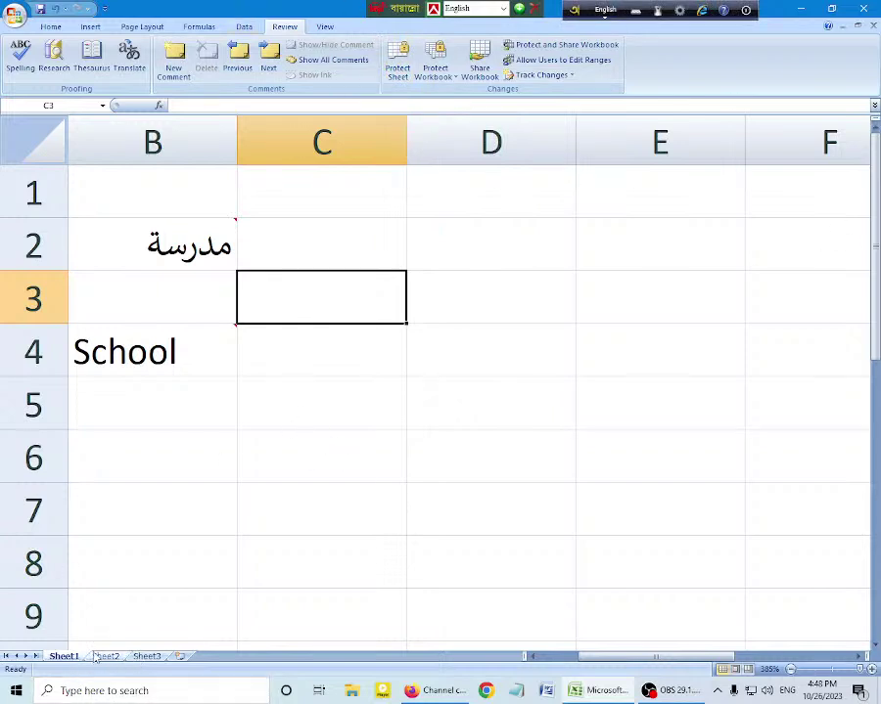
left_click(105, 656)
left_click(147, 656)
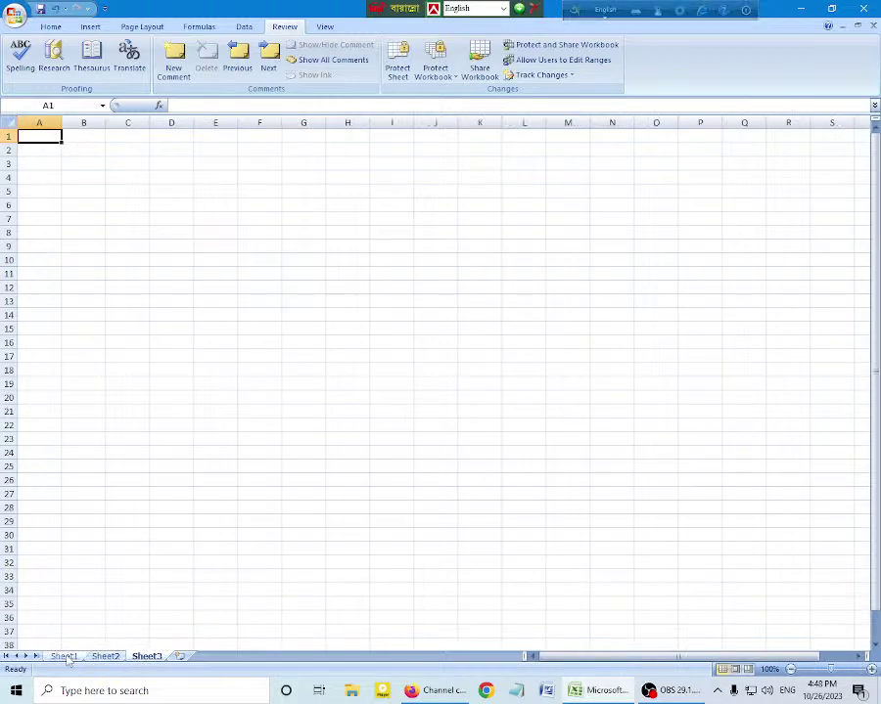
left_click(63, 657)
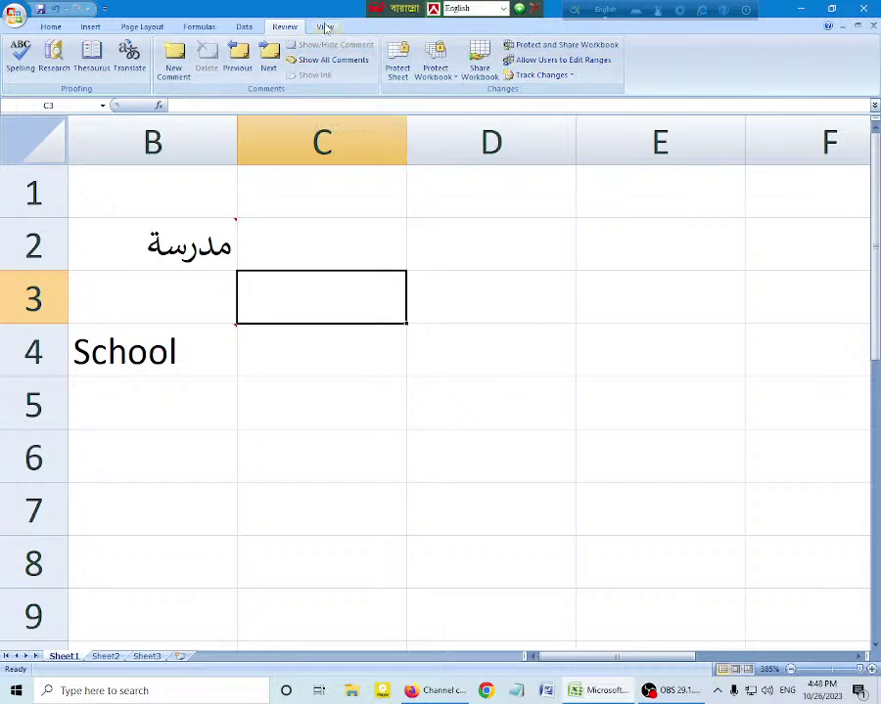
Step: Display Sheet1 in Page Layout view with its header area
left_click(325, 27)
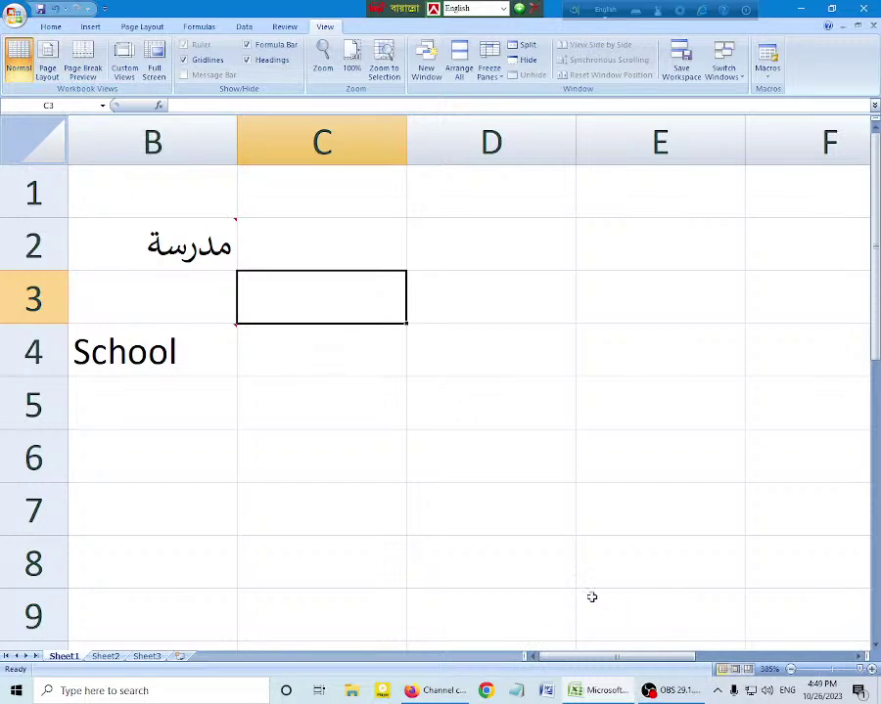
scroll(574, 555, "down", 3, "ctrl")
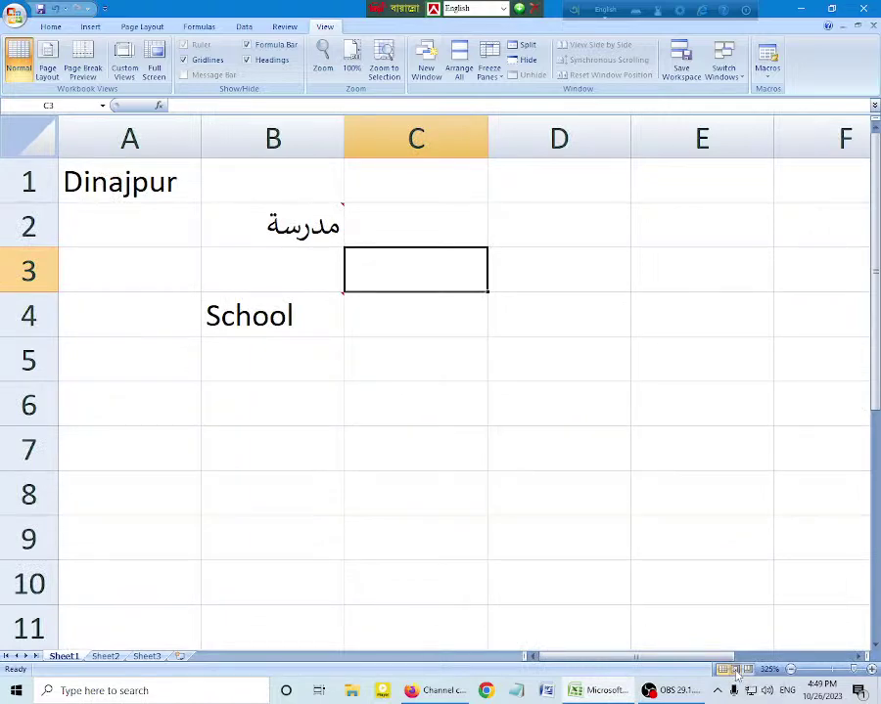
left_click(736, 670)
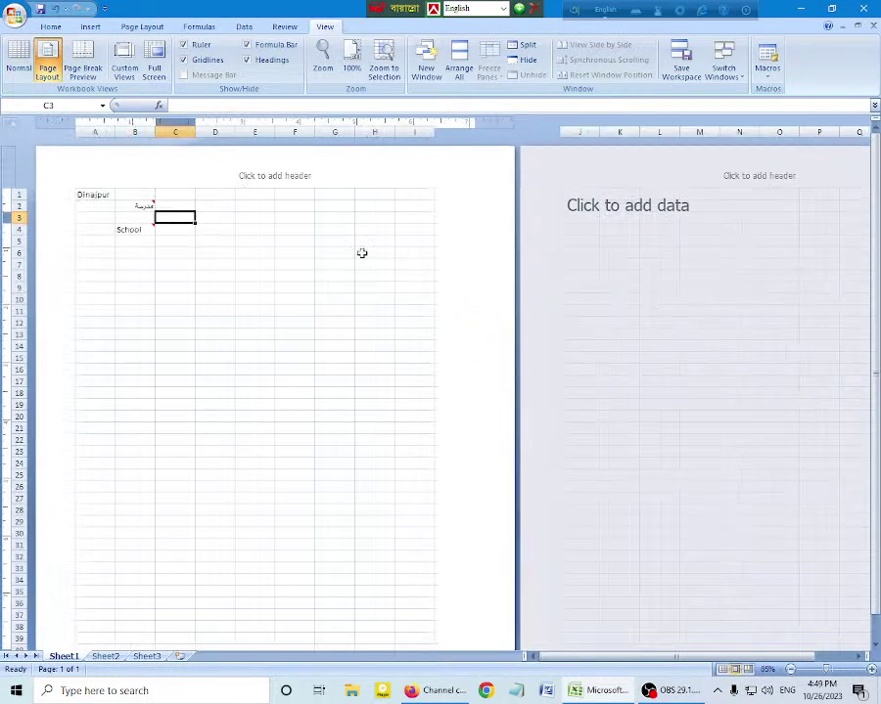
Step: Shrink left margin to 0.08 in and right to 0.13 in, then narrow column J and column K to 0.50 in
scroll(505, 217, "down", 3)
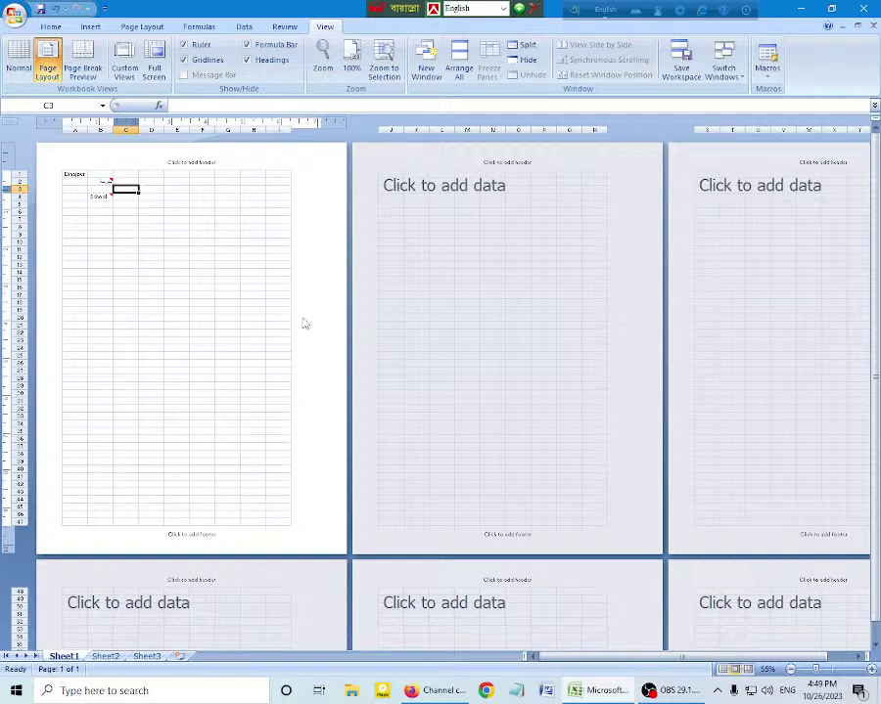
scroll(305, 322, "up", 5, "ctrl")
scroll(490, 324, "down", 2, "ctrl")
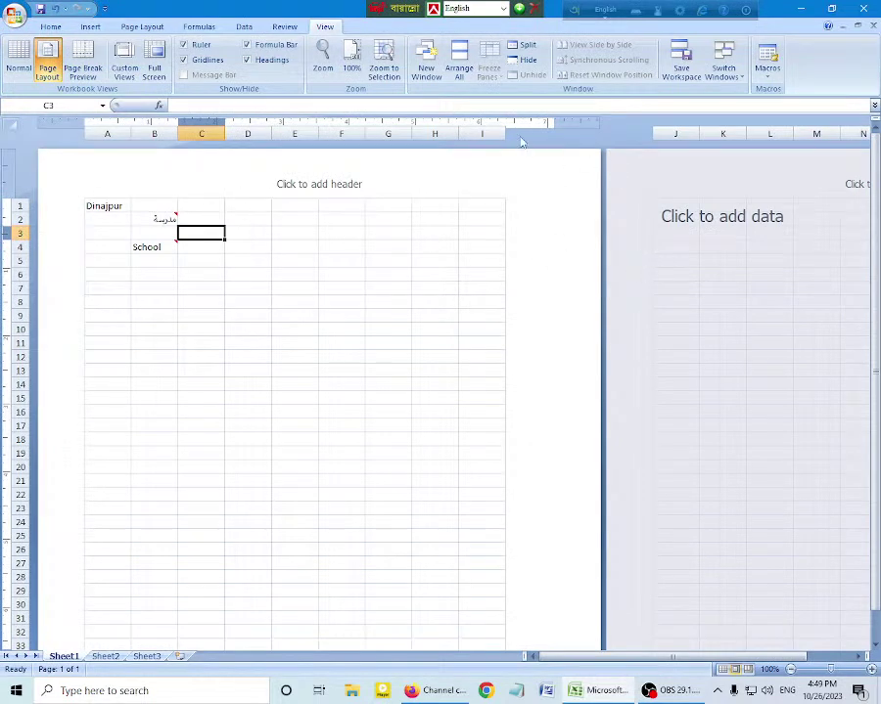
left_click_drag(554, 122, 569, 122)
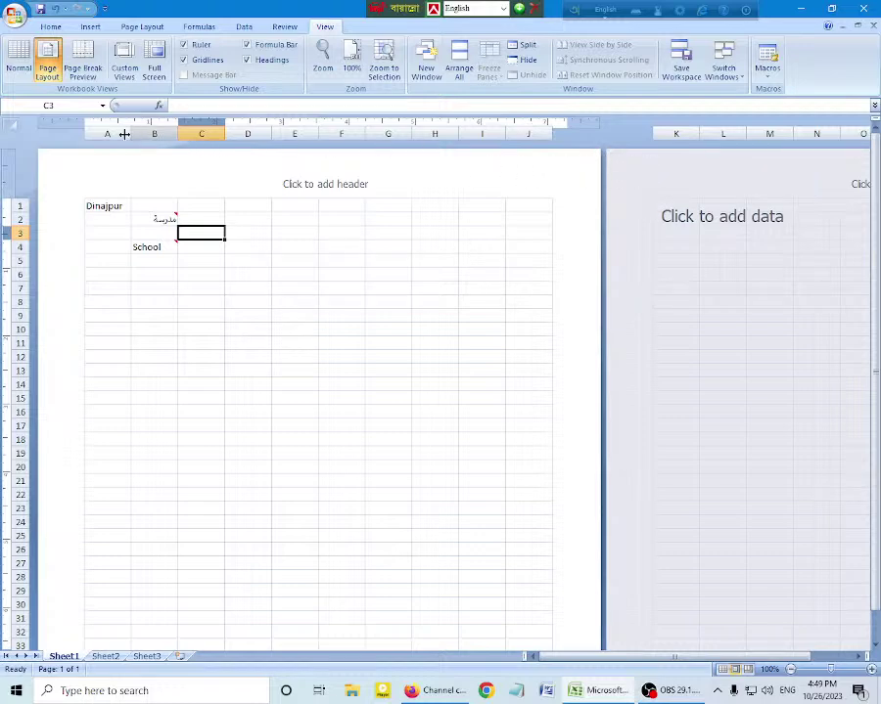
left_click_drag(83, 126, 43, 125)
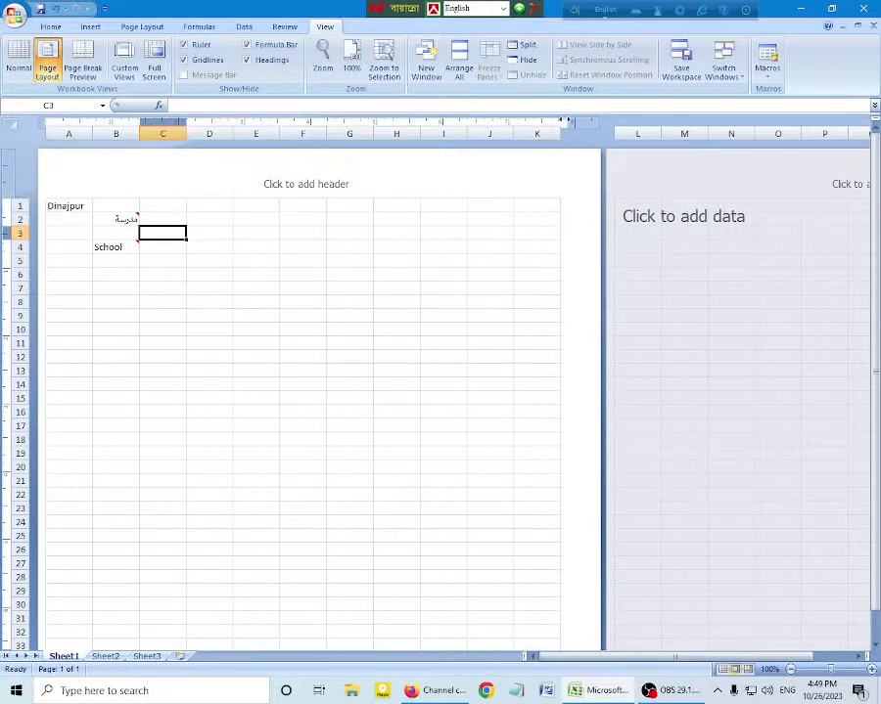
left_click_drag(590, 122, 597, 121)
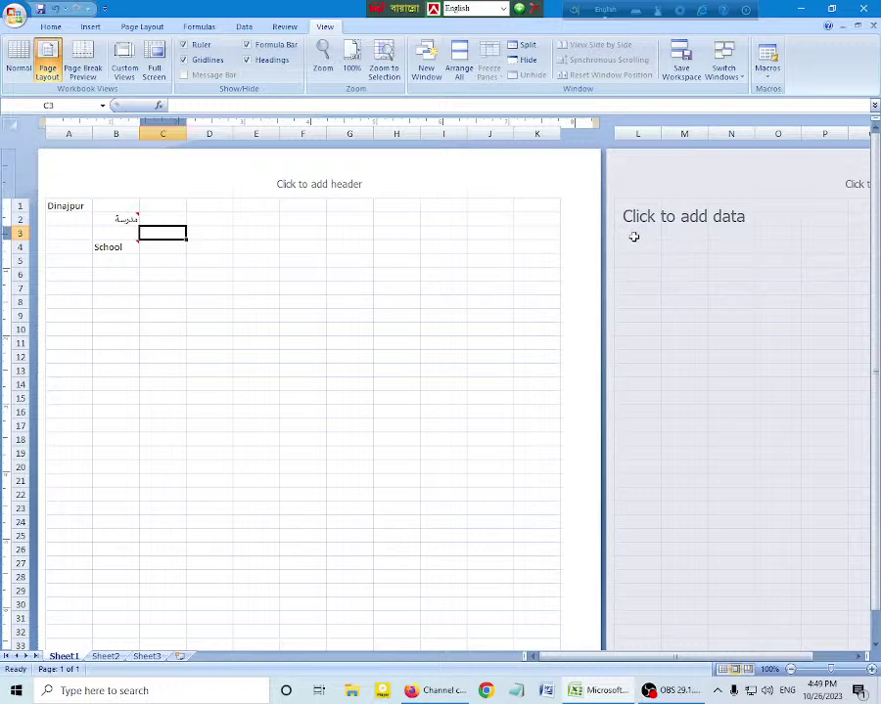
left_click_drag(513, 134, 490, 134)
left_click_drag(530, 134, 523, 134)
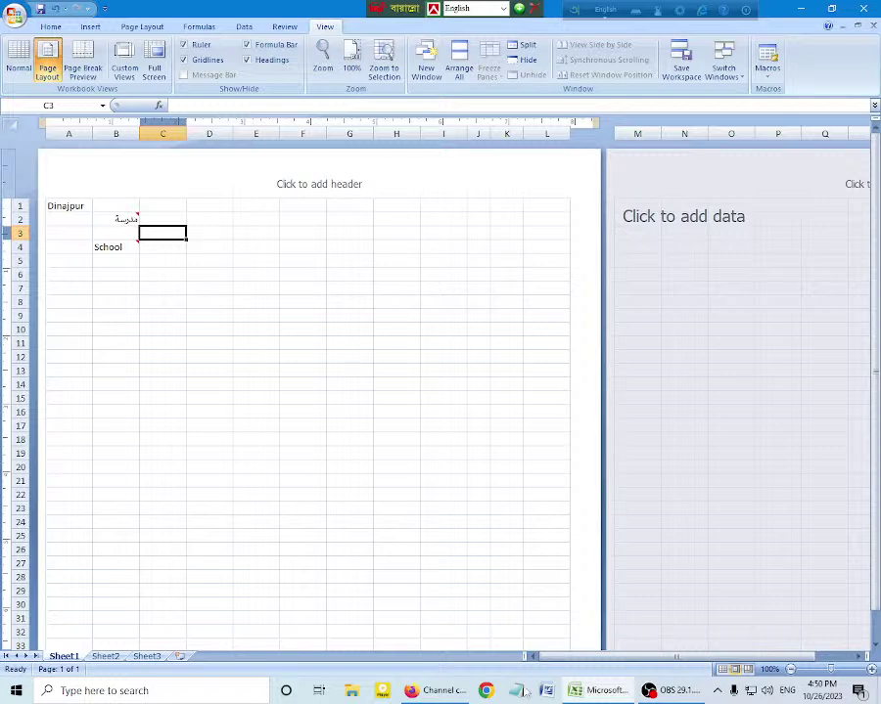
Step: Check the page breaks with the welcome message turned off for good, then go back to Page Layout view
left_click(83, 67)
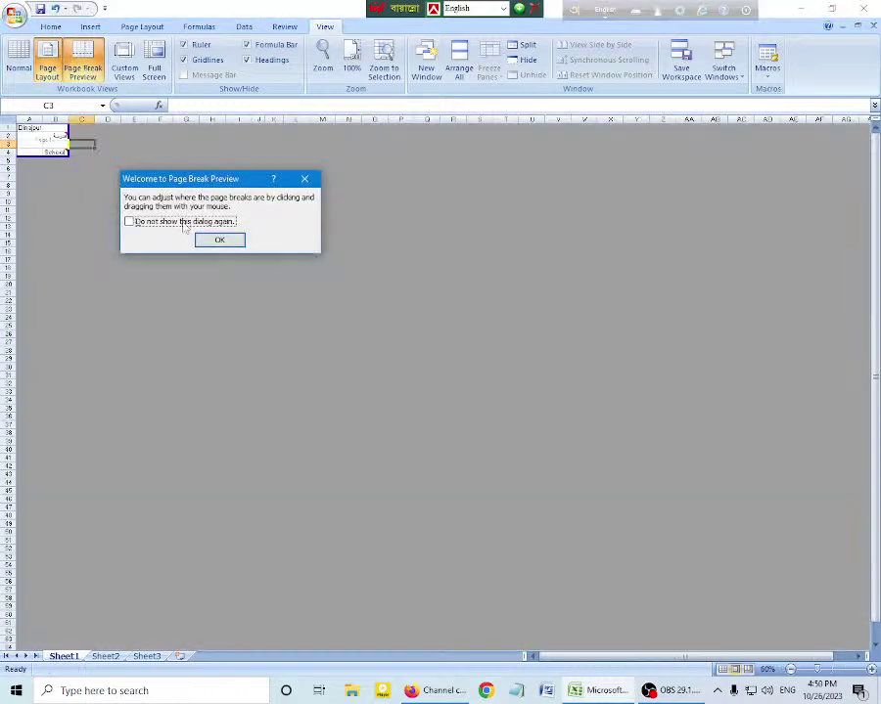
left_click(184, 224)
left_click(214, 239)
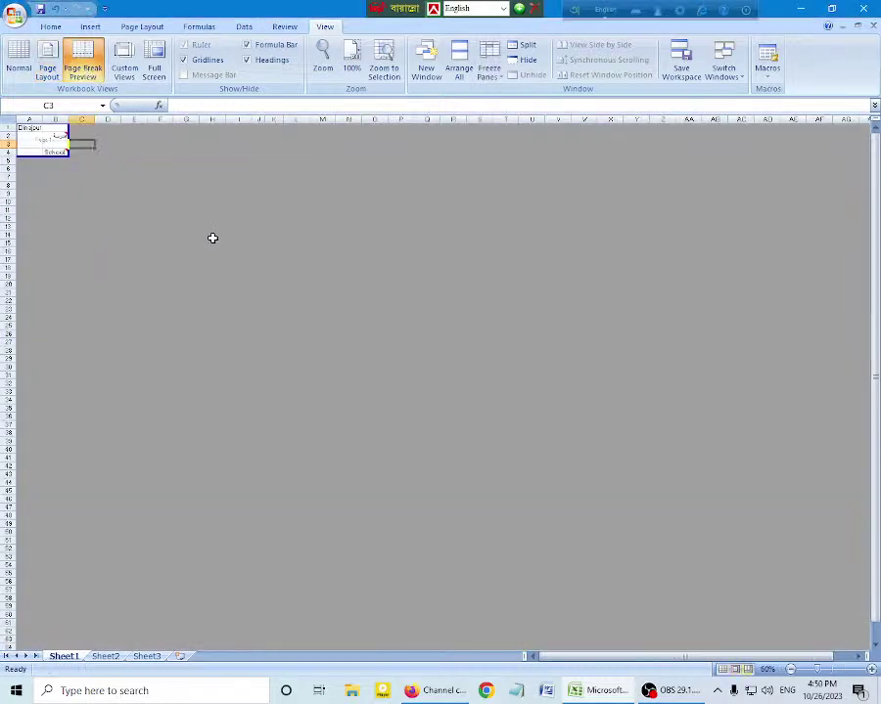
scroll(213, 238, "up", 5)
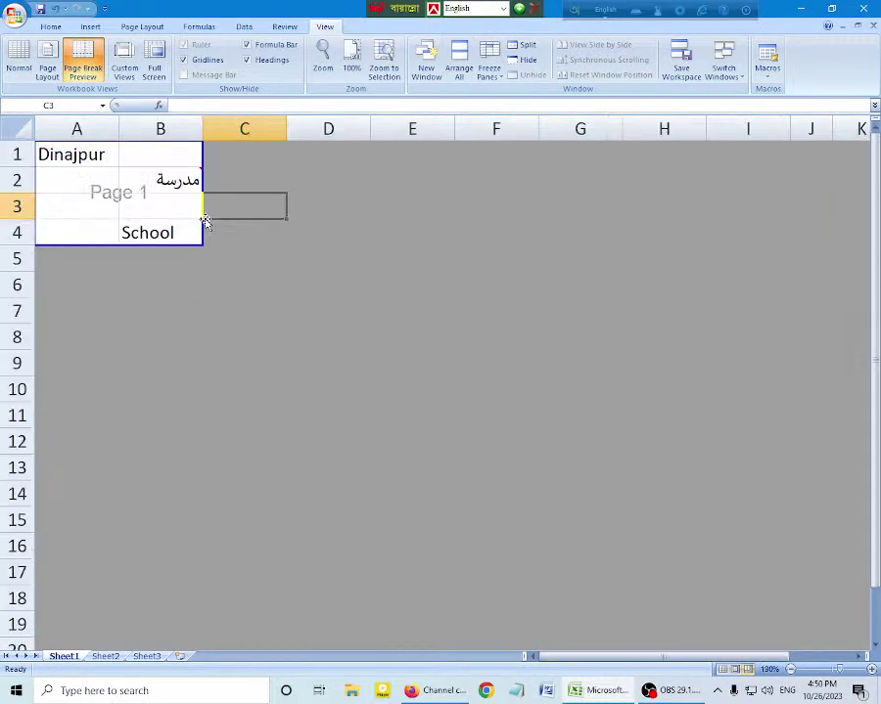
left_click(47, 61)
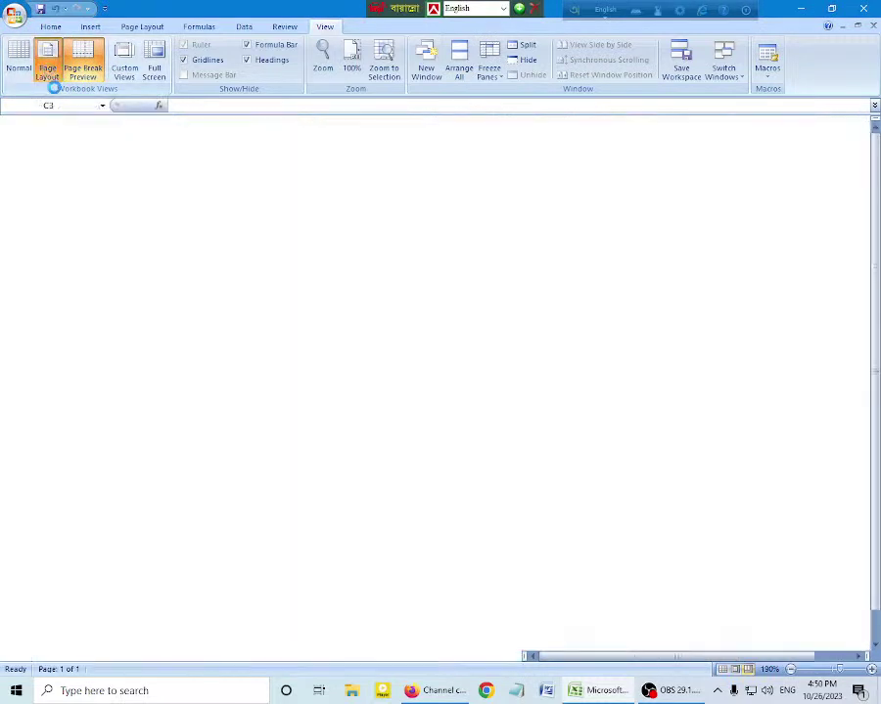
scroll(329, 340, "down", 1)
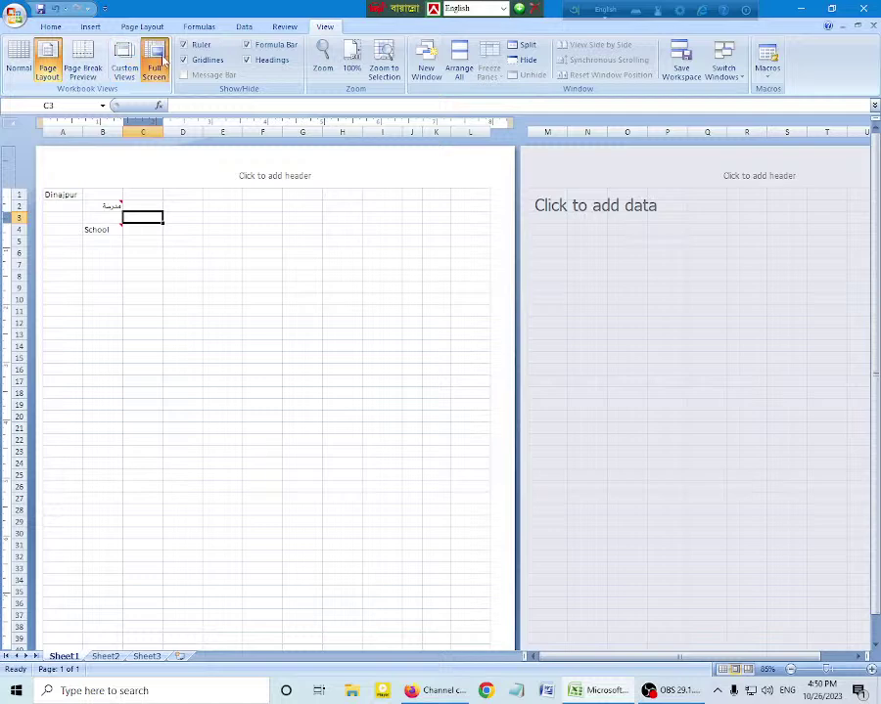
left_click(155, 64)
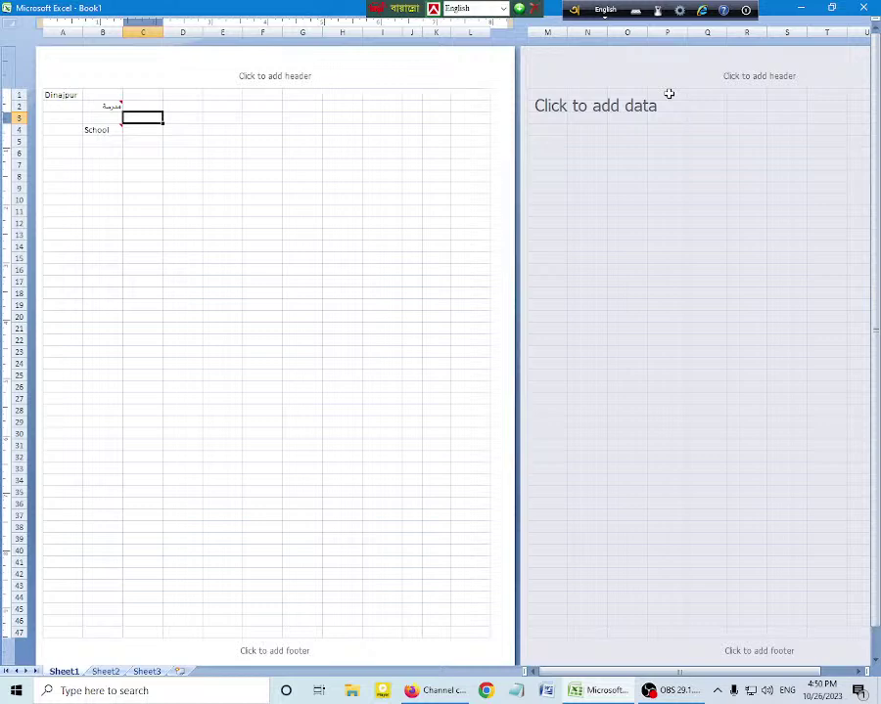
key("Escape")
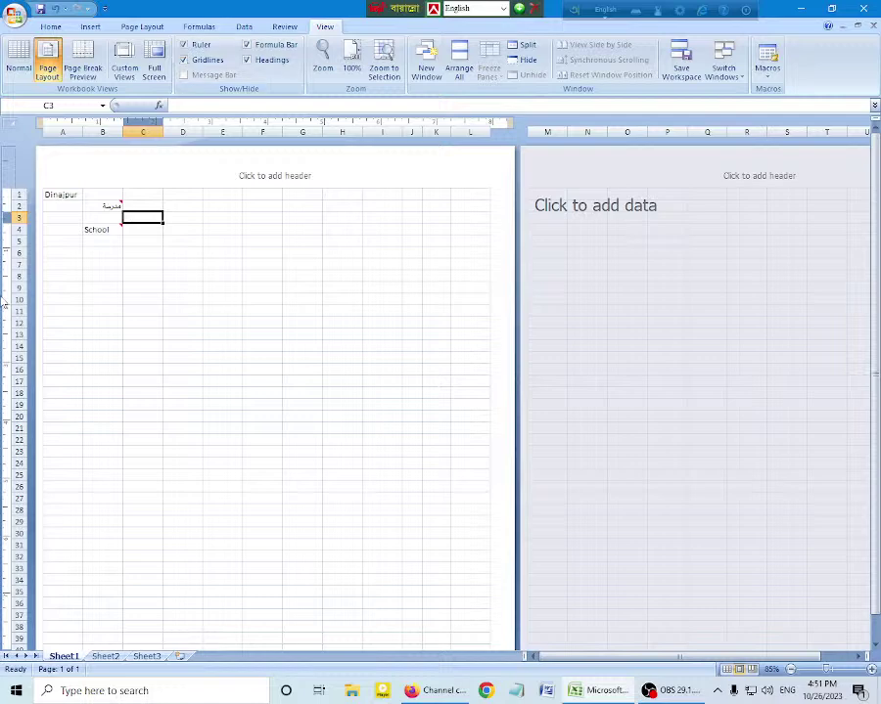
left_click(184, 45)
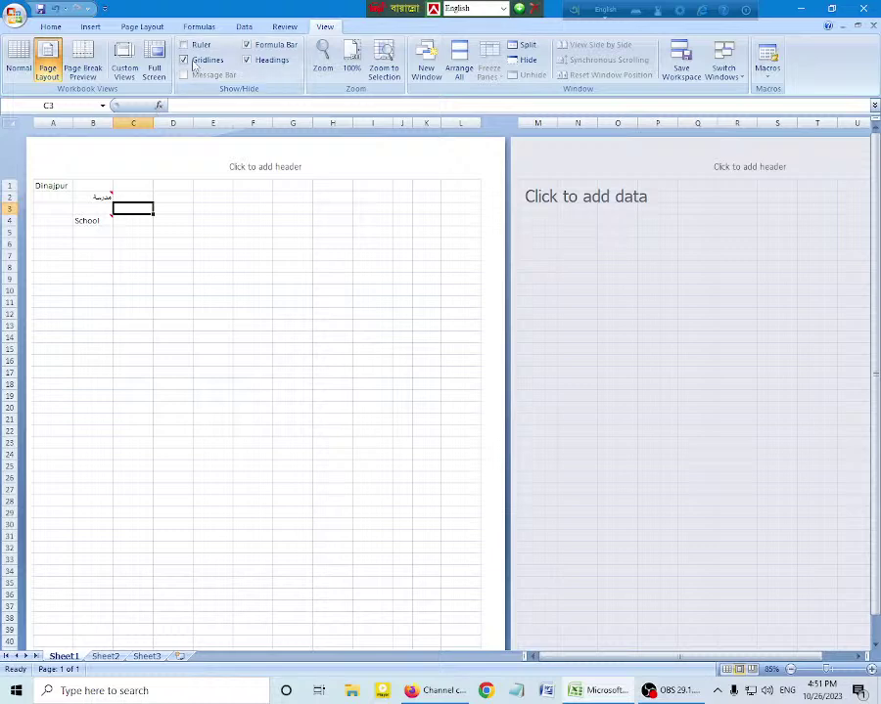
left_click(184, 60)
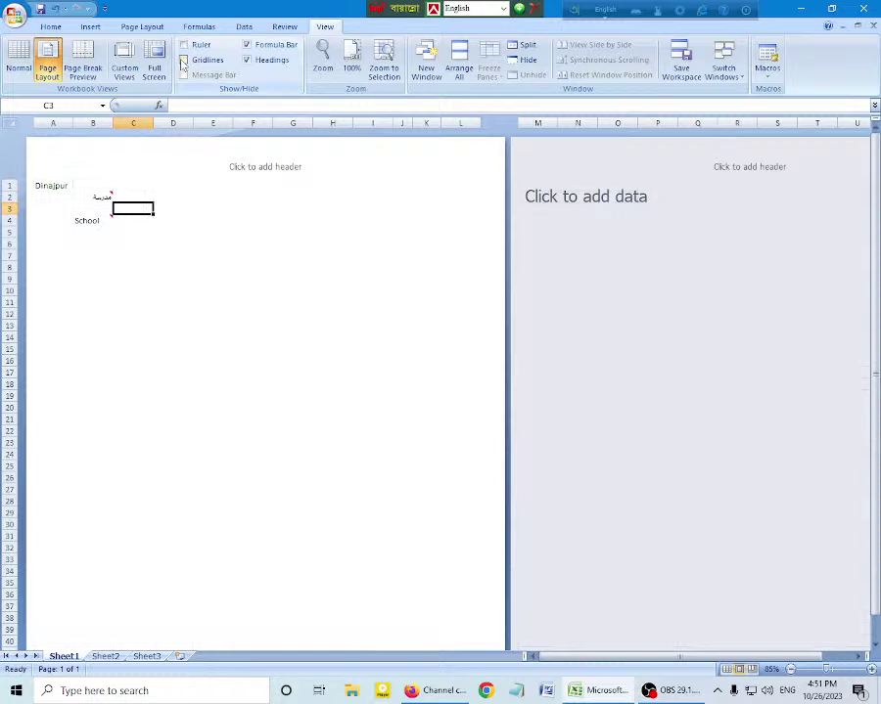
left_click(171, 105)
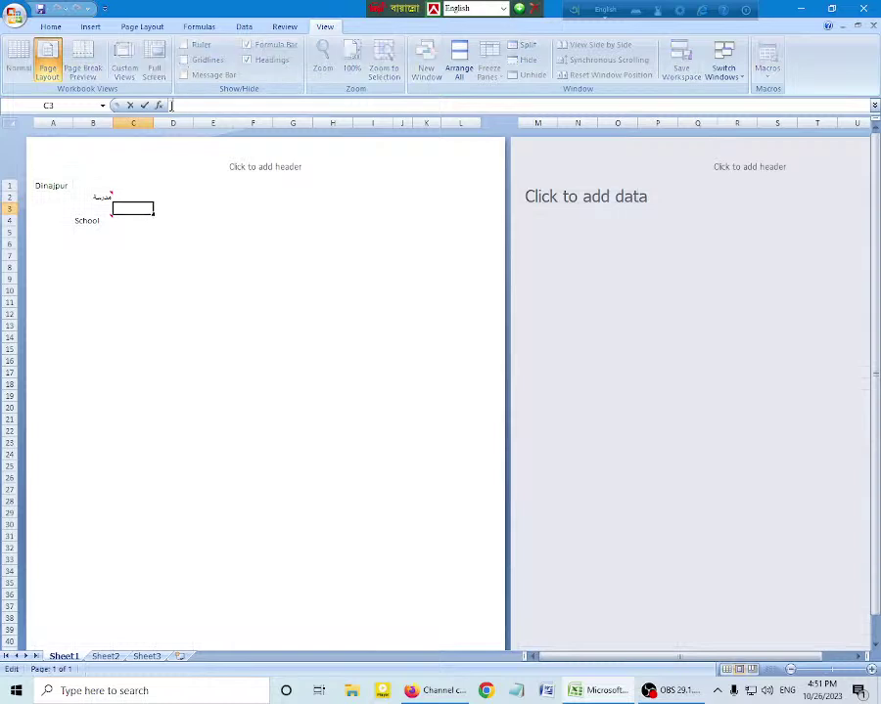
left_click(164, 174)
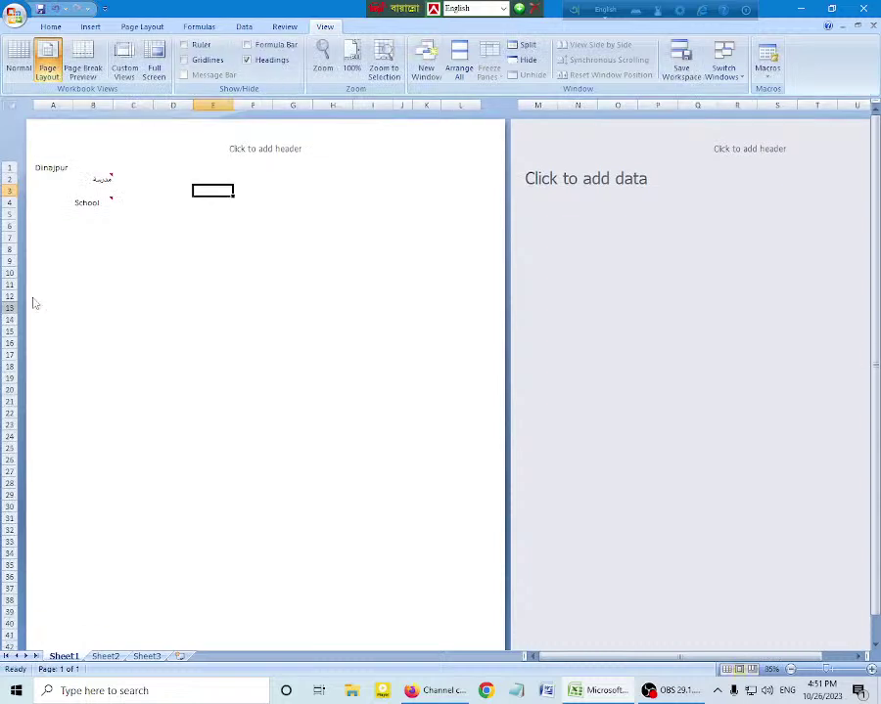
key("alt+w")
key("v")
key("h")
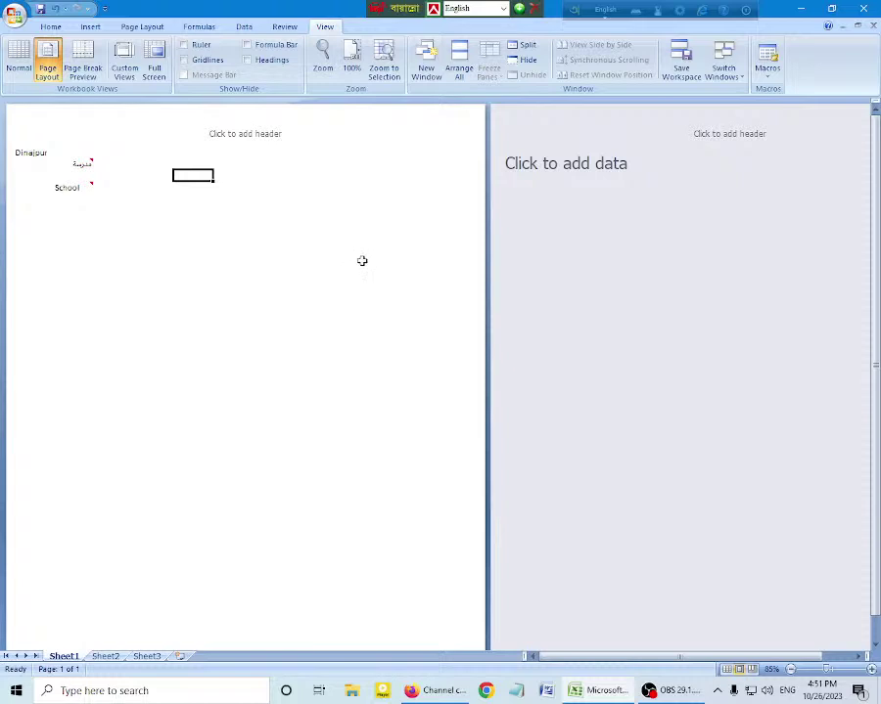
left_click(345, 407)
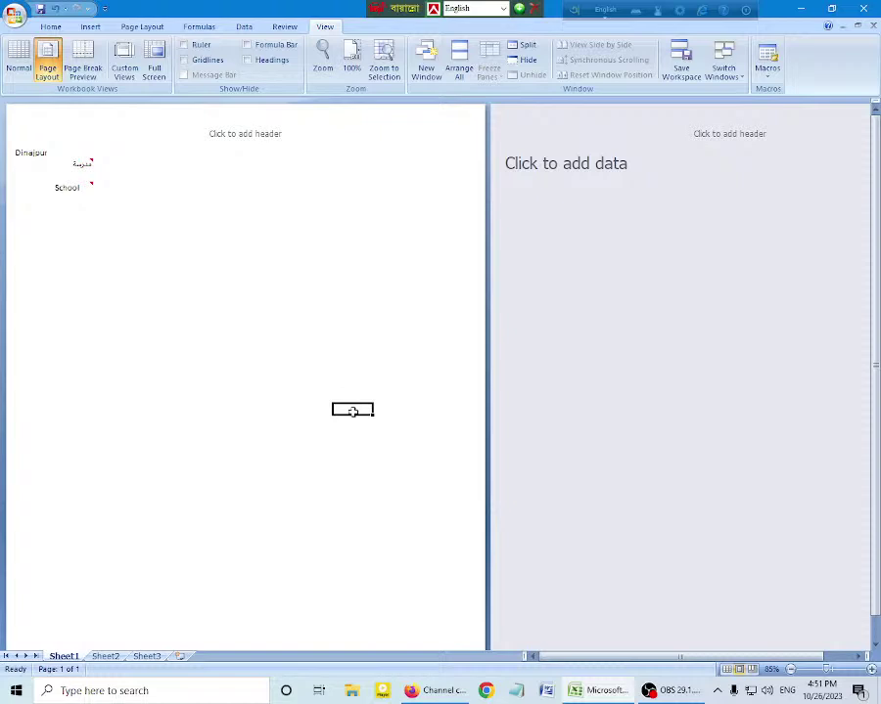
left_click(353, 489)
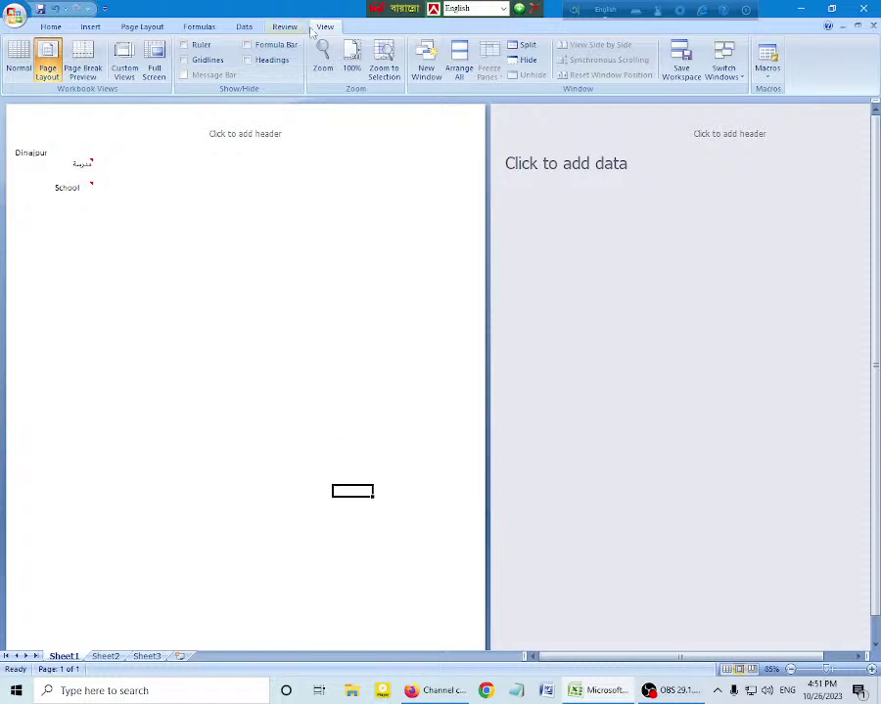
left_click(195, 45)
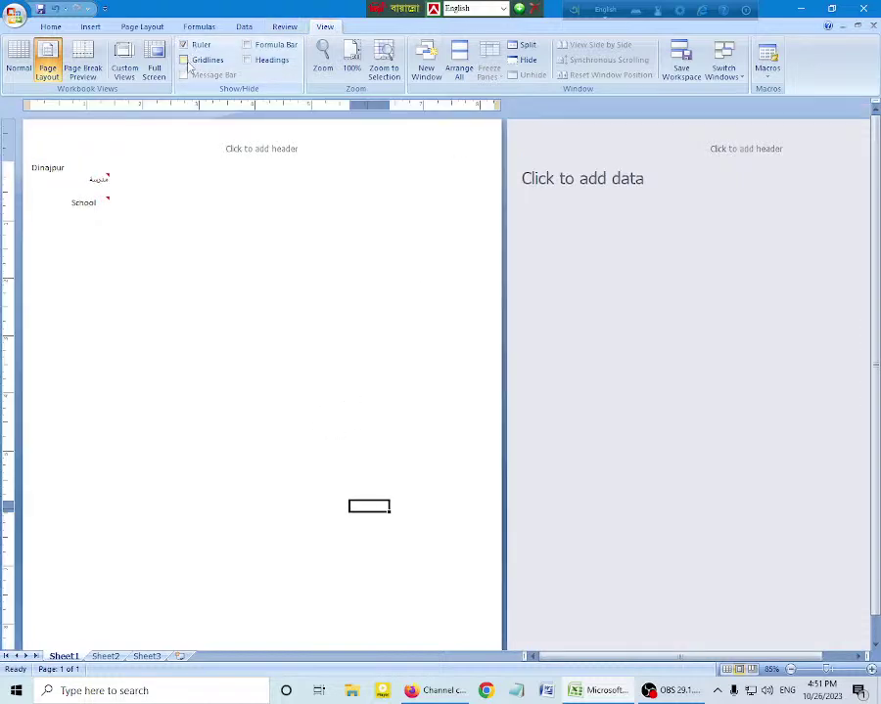
left_click(201, 59)
left_click(269, 45)
left_click(272, 60)
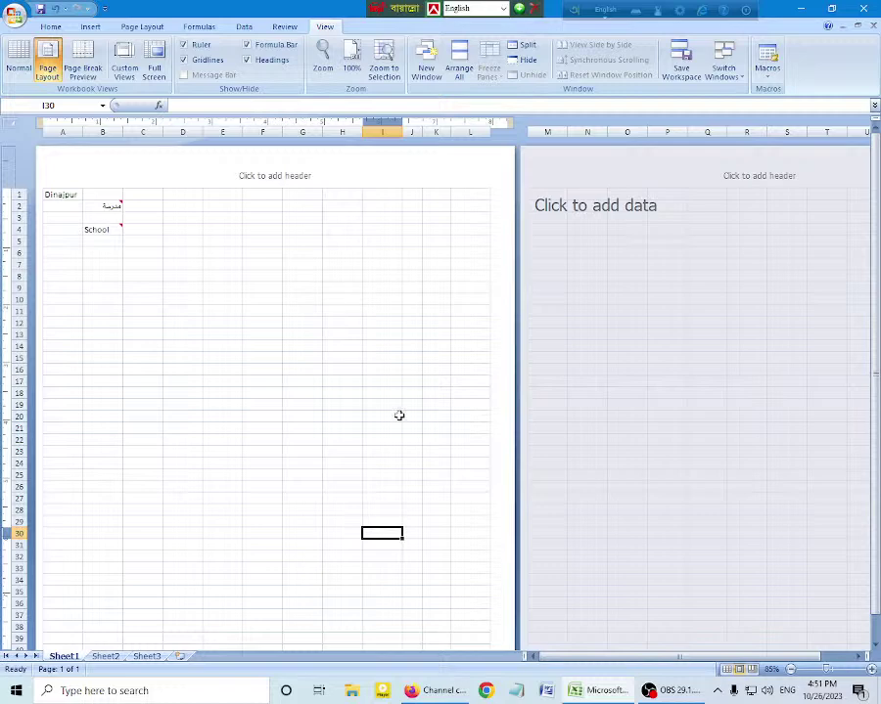
Step: Select G23, hide the row and column headings and the formula bar, and try cells on the page
left_click(311, 448)
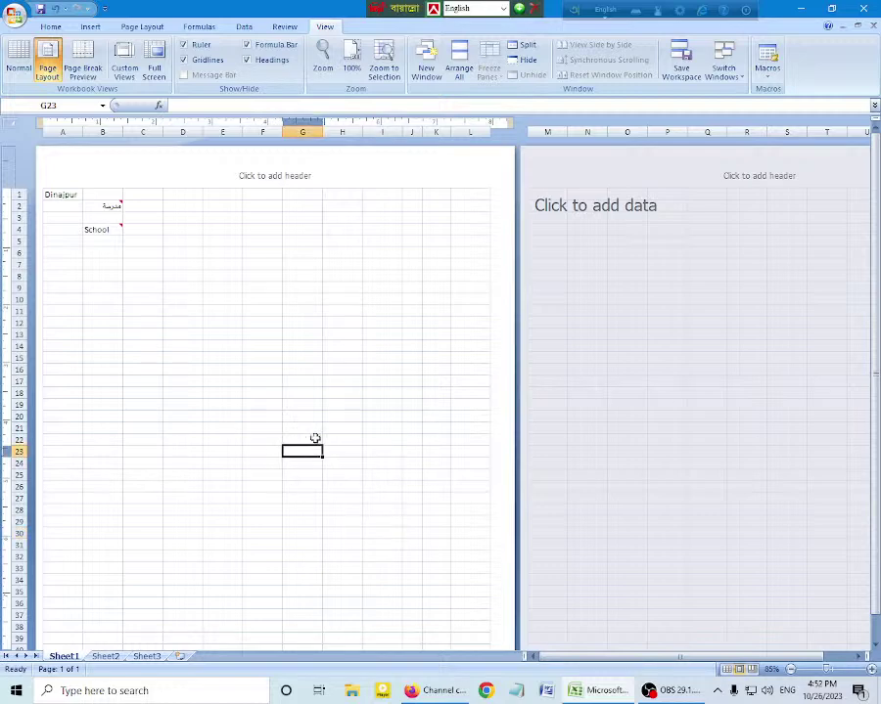
left_click(265, 63)
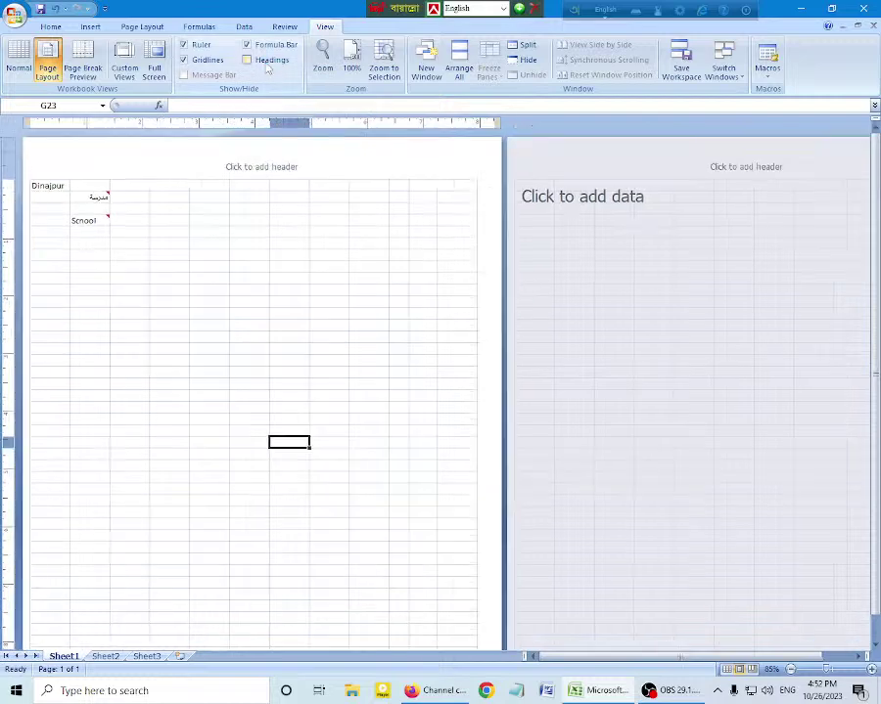
left_click(266, 45)
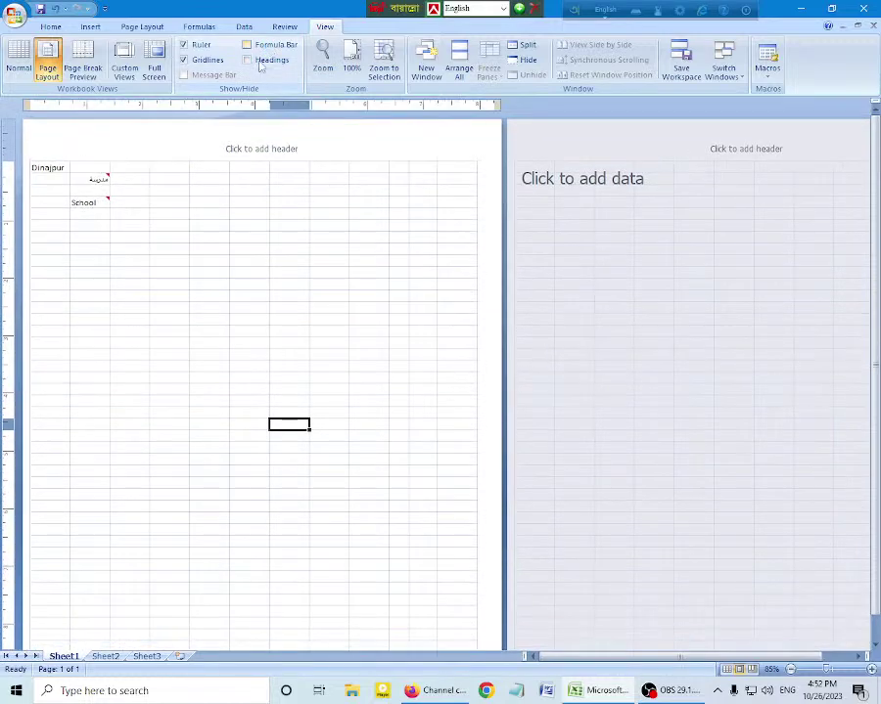
left_click(378, 519)
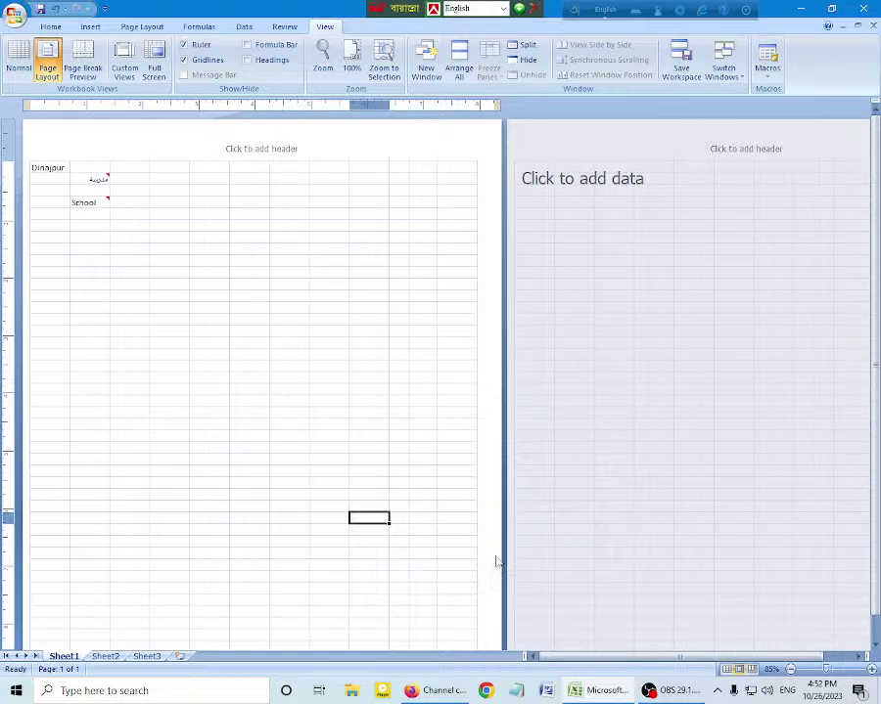
left_click(424, 567)
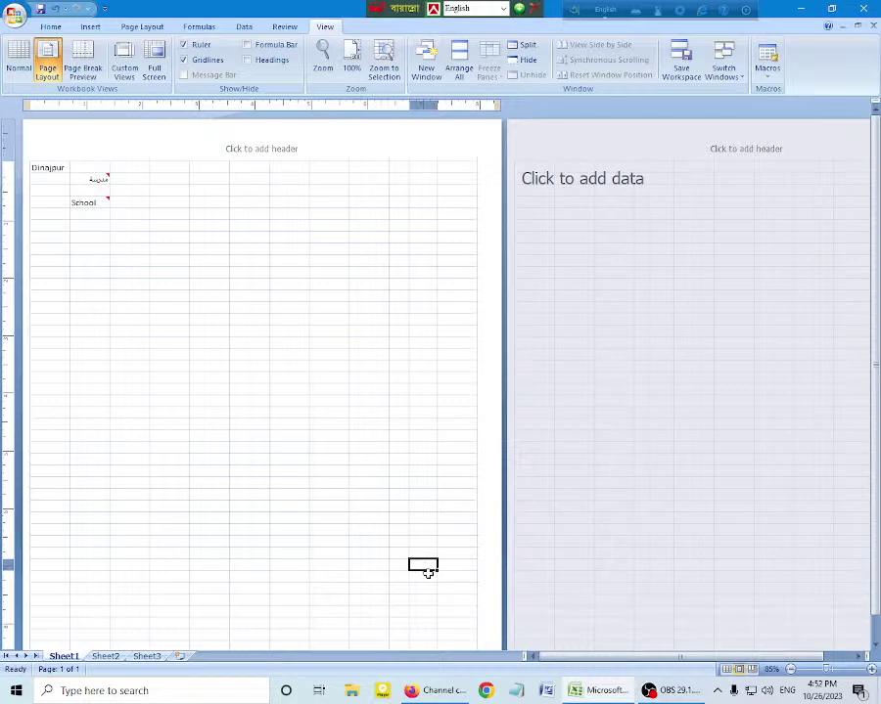
Step: Bring the headings back, locate cell H30 by column H and row 30, and restore the formula bar
left_click(273, 61)
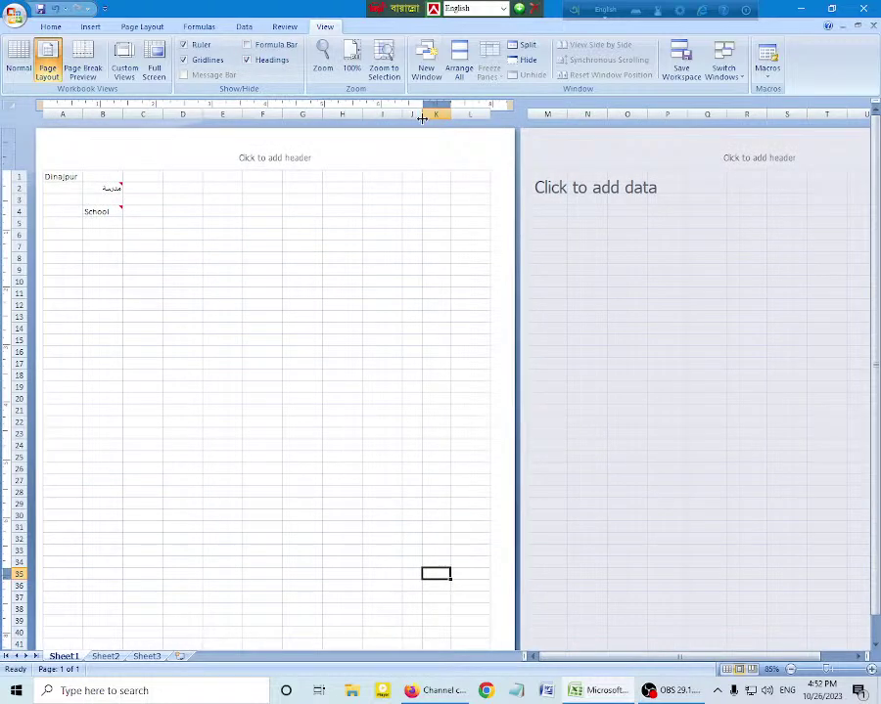
left_click(342, 112)
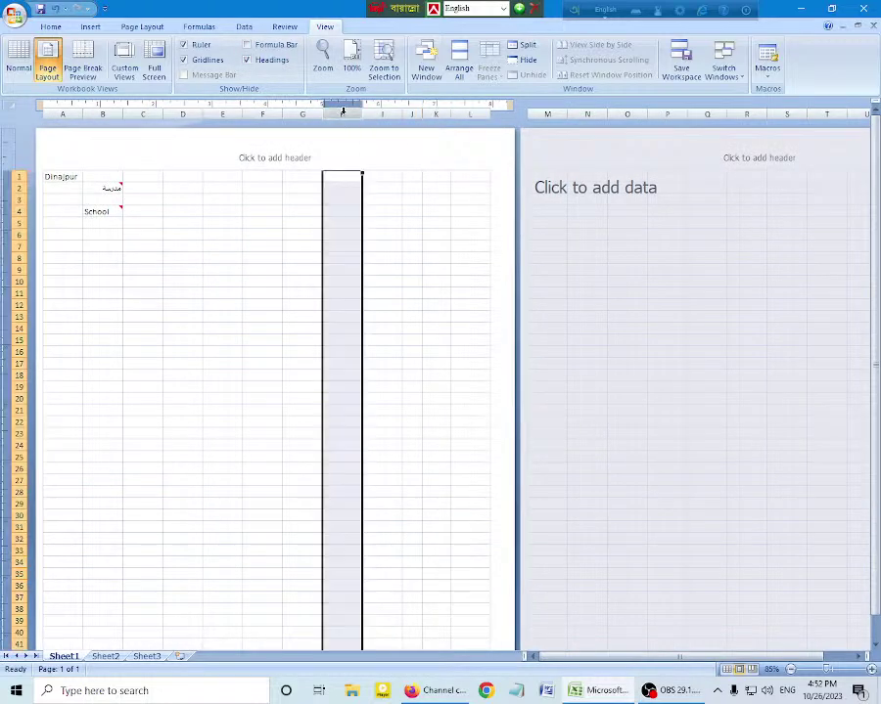
left_click(18, 516)
left_click(341, 514)
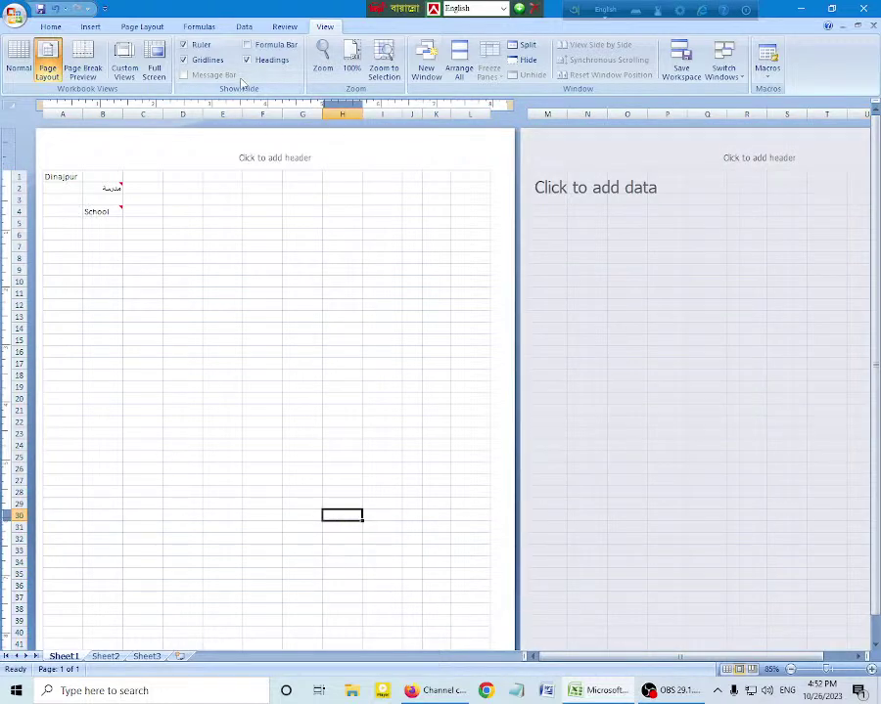
left_click(249, 44)
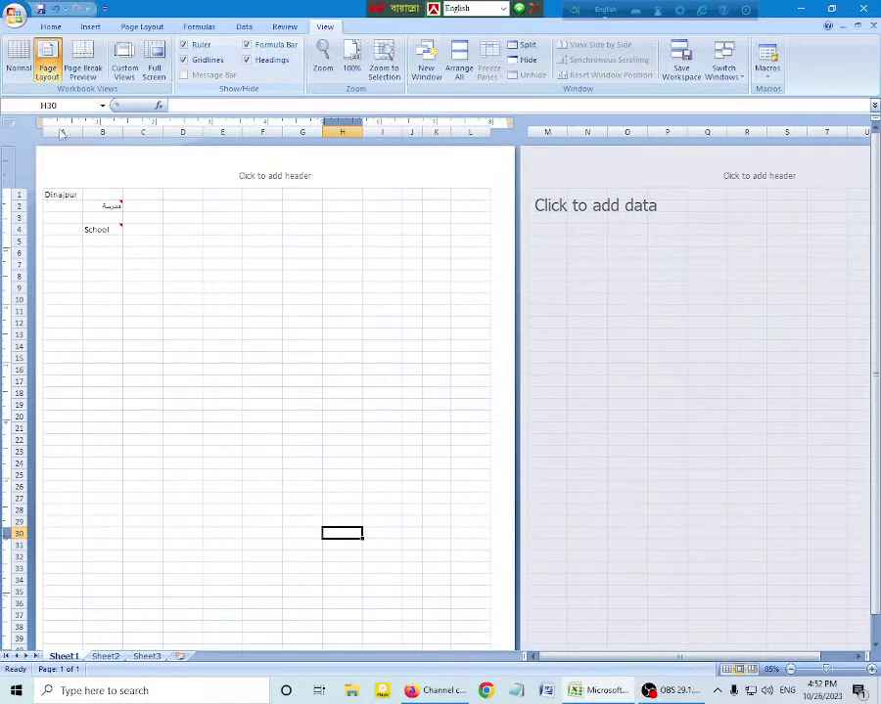
Step: Settle on cell H30 for the formula and hide the headings and formula bar again
left_click(152, 357)
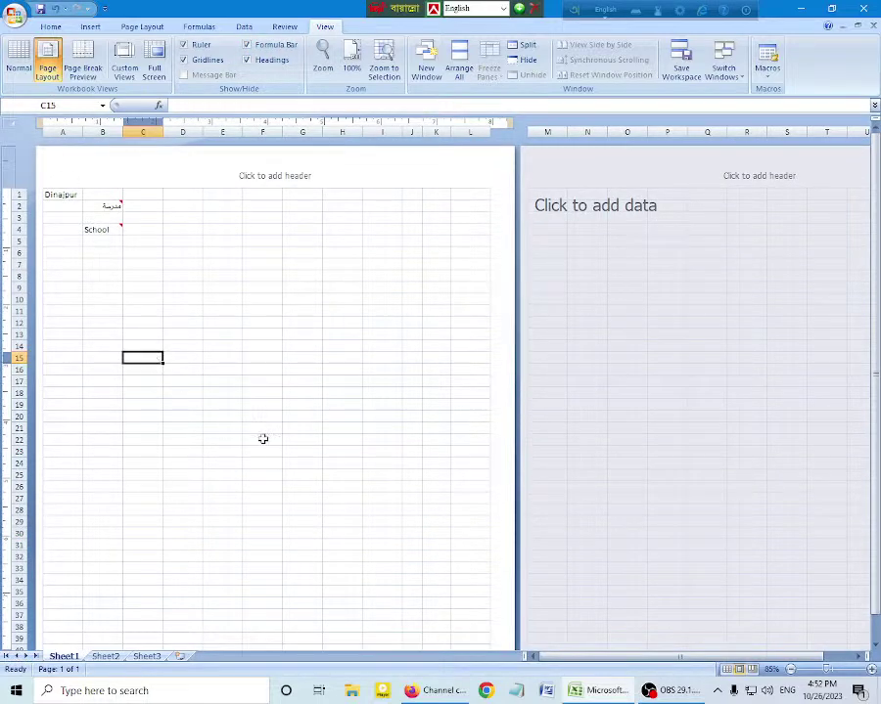
left_click(372, 547)
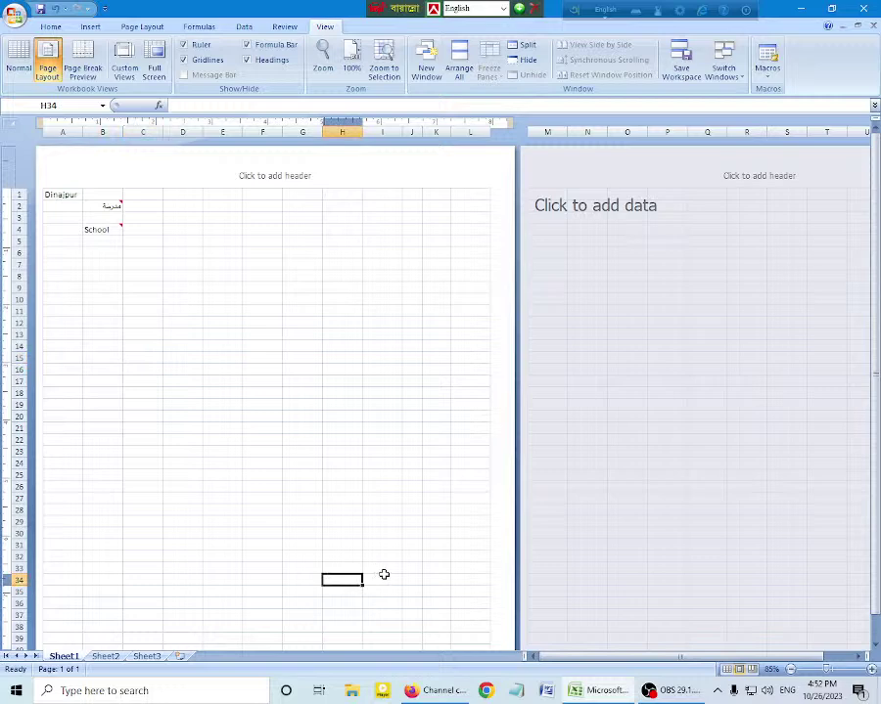
left_click(346, 555)
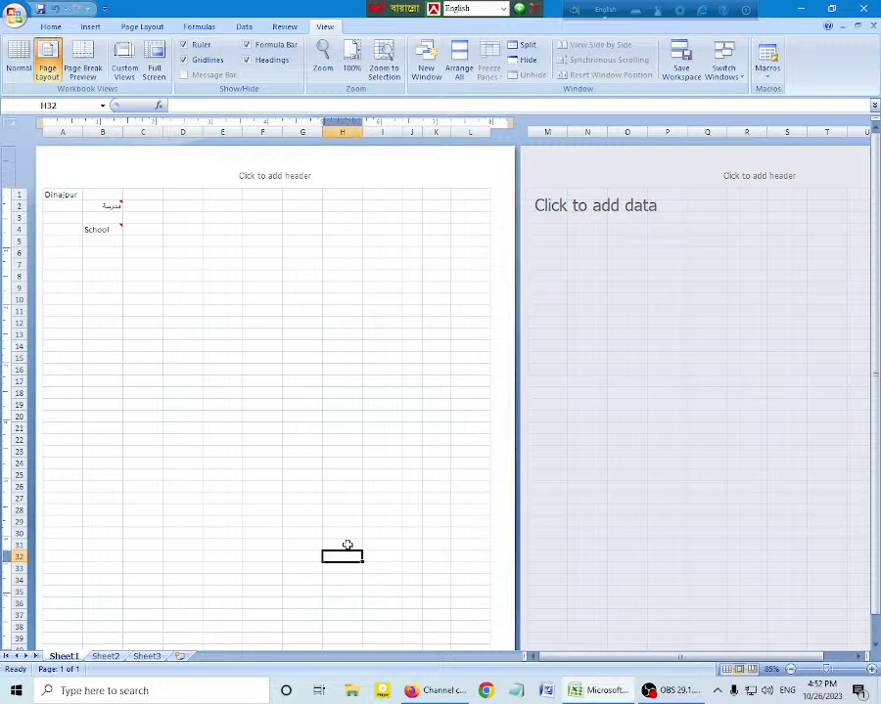
left_click(347, 535)
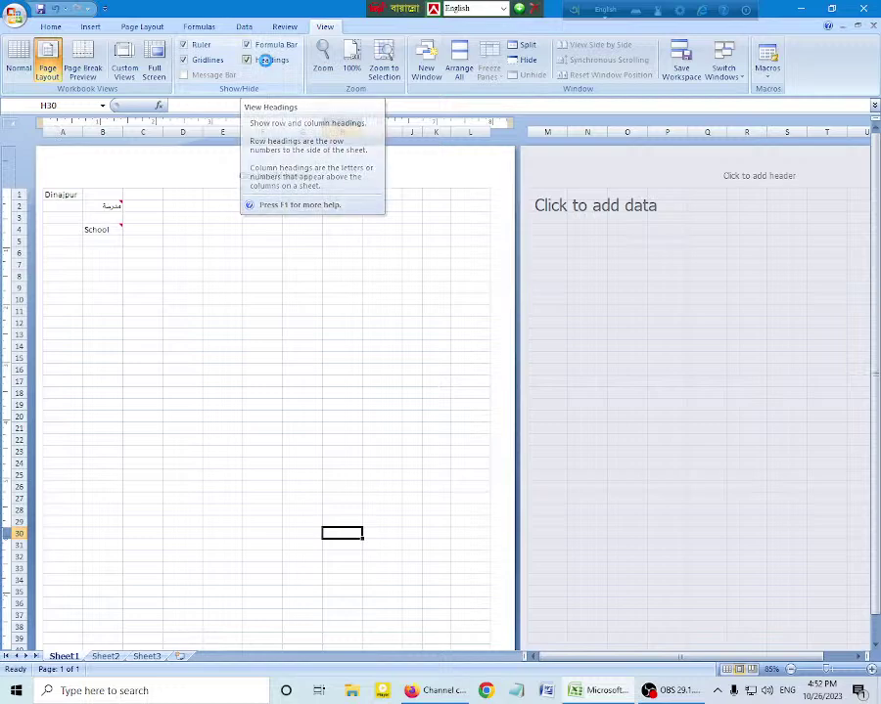
left_click(267, 60)
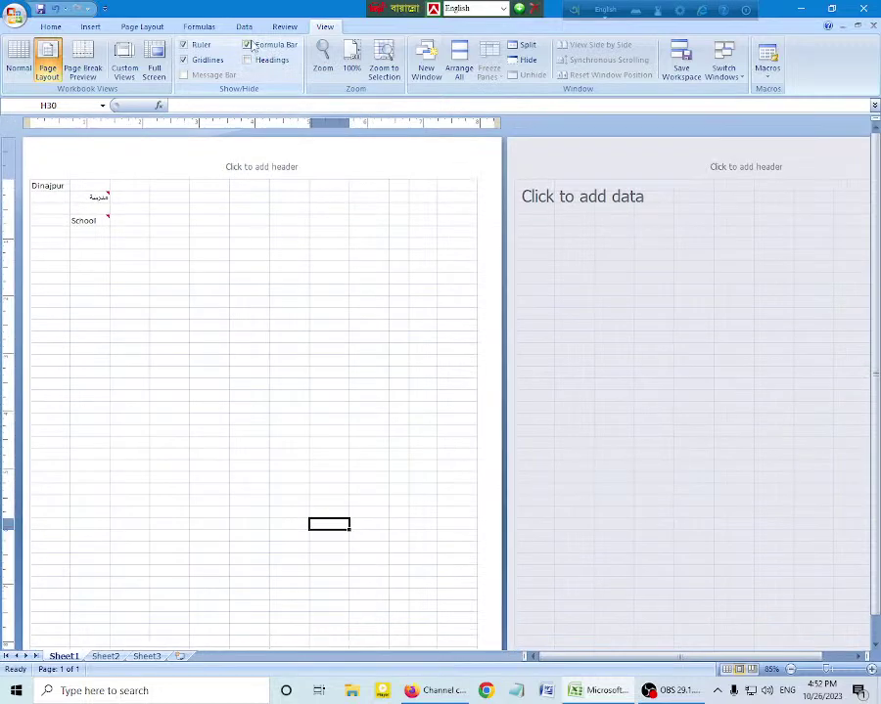
left_click(247, 45)
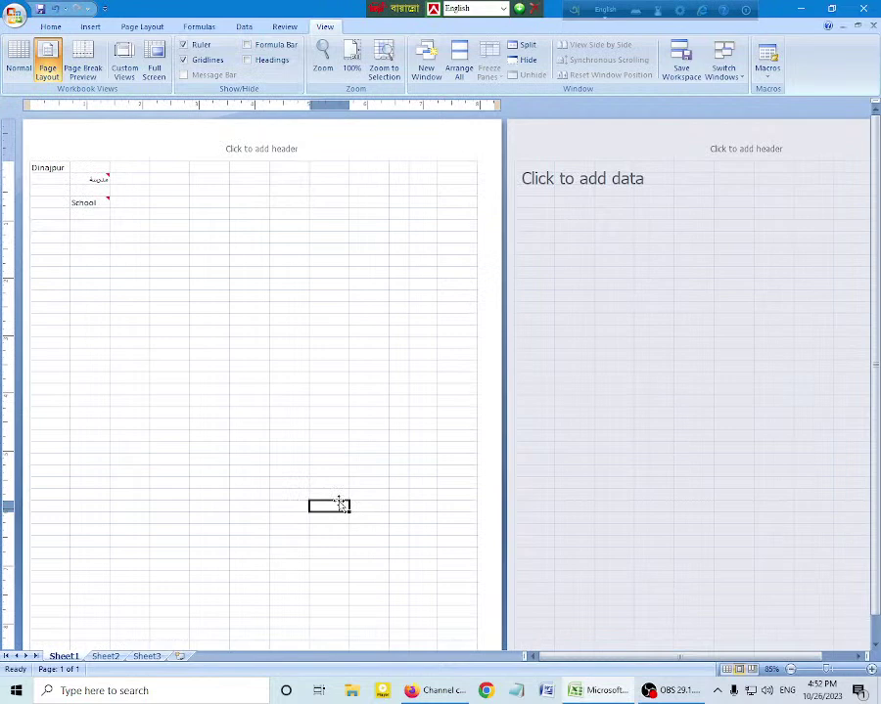
Step: Enter =column() in H30, change it to =row() so it shows 30, then restore headings and formula bar
type("=colum")
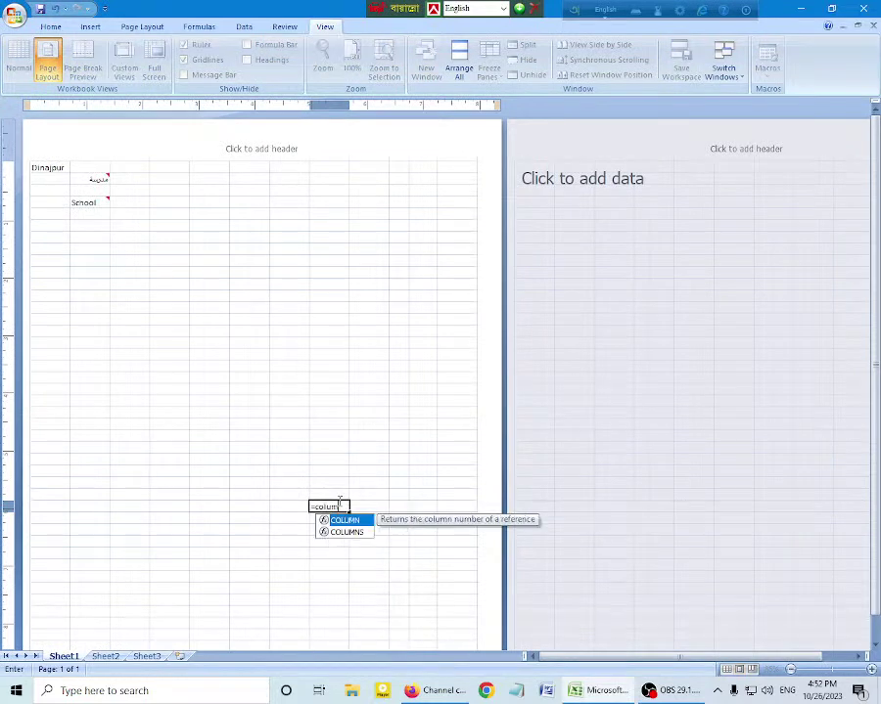
type("n(")
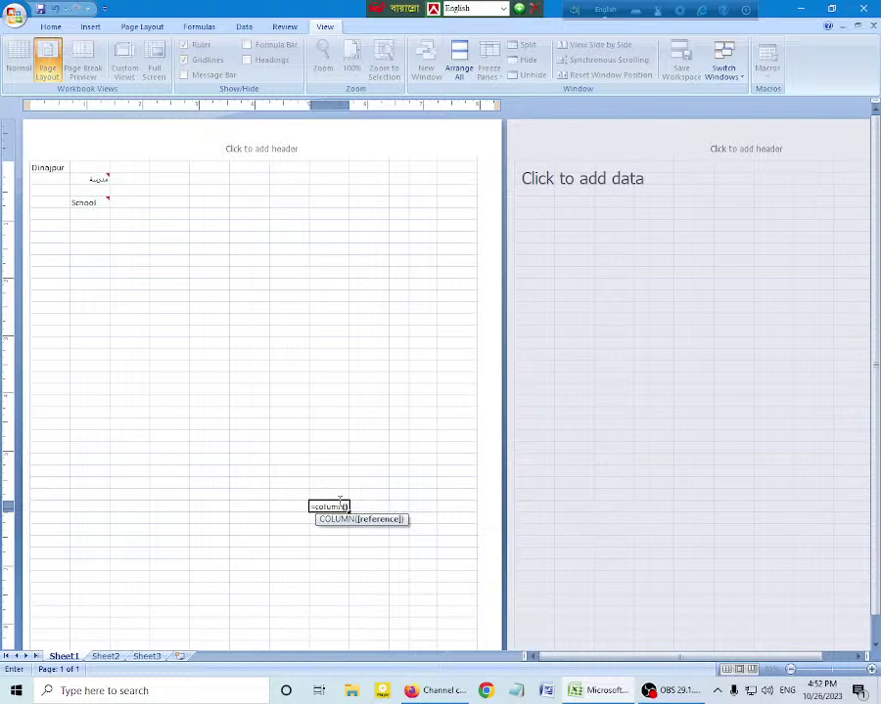
type(")")
key("Return")
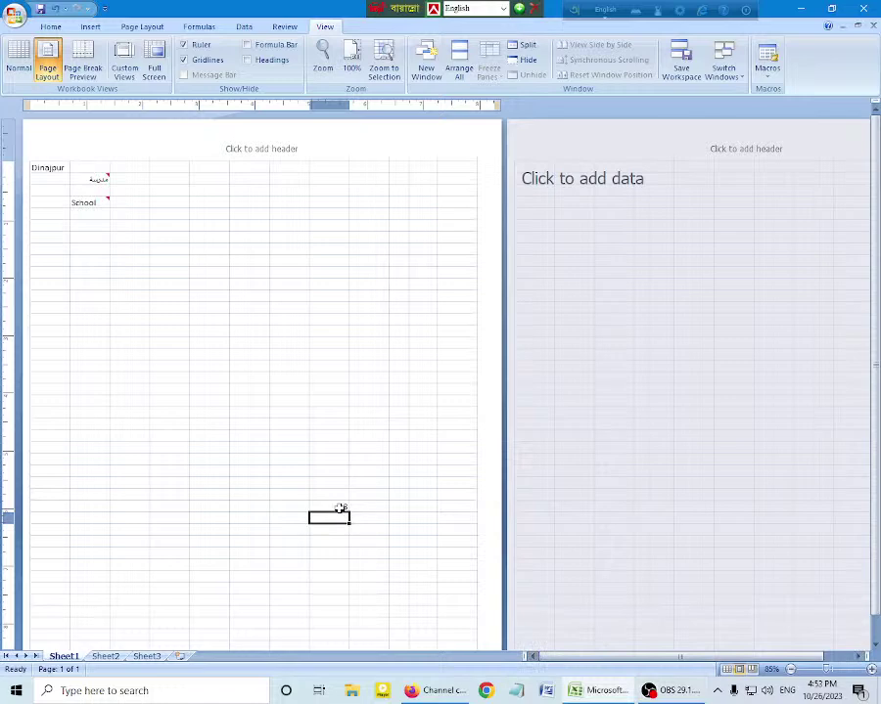
double_click(339, 509)
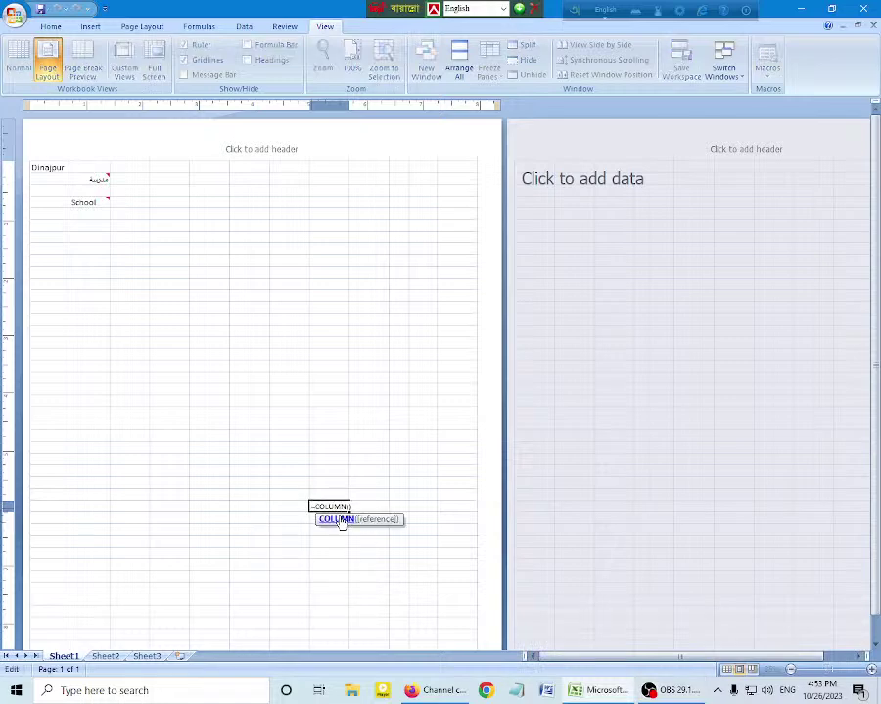
key("BackSpace")
key("BackSpace")
key("BackSpace")
key("BackSpace")
key("BackSpace")
key("BackSpace")
key("BackSpace")
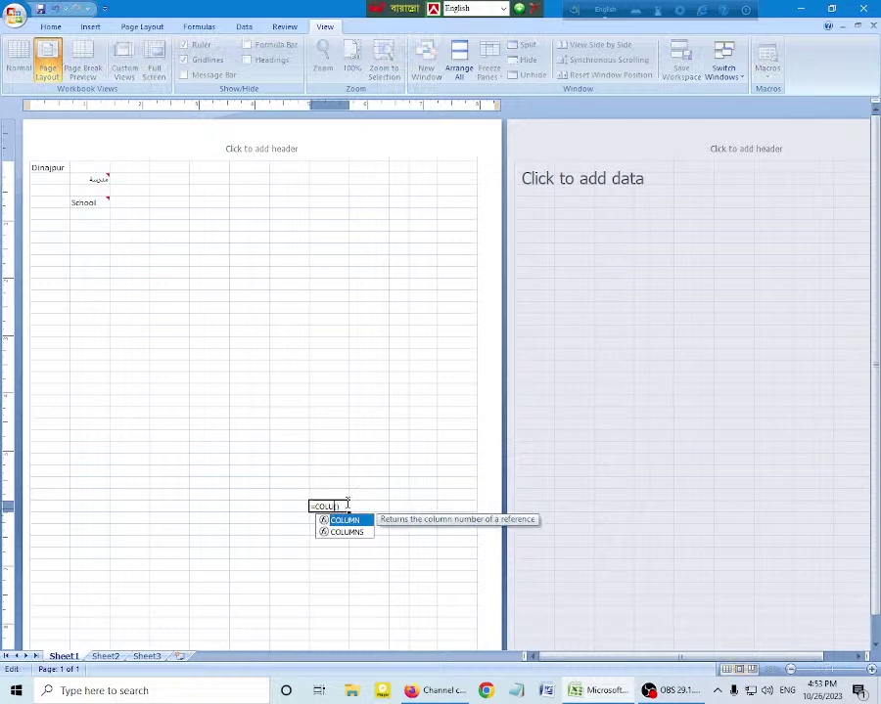
type("row()")
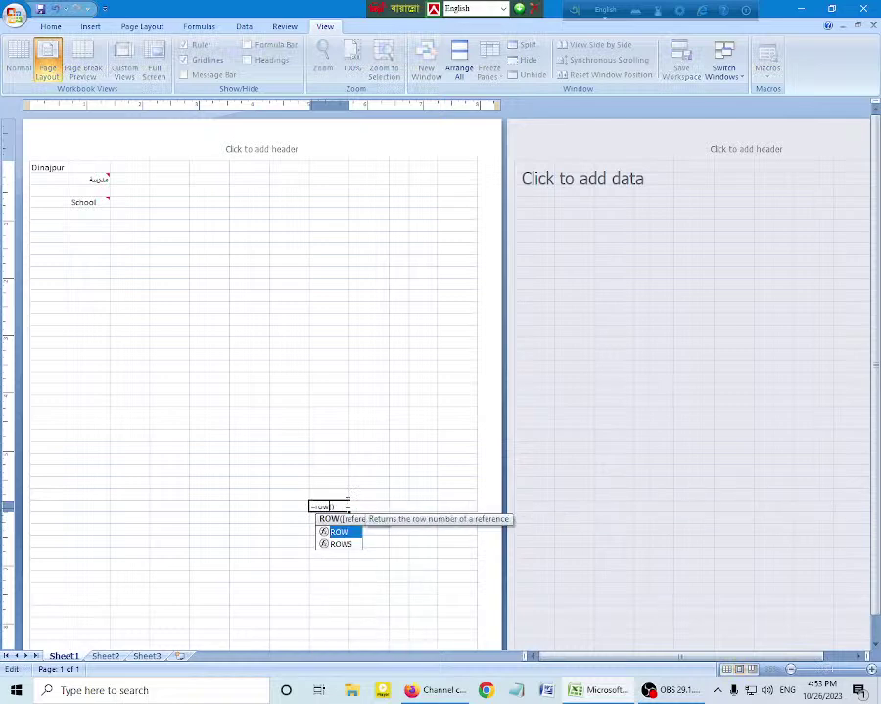
key("Return")
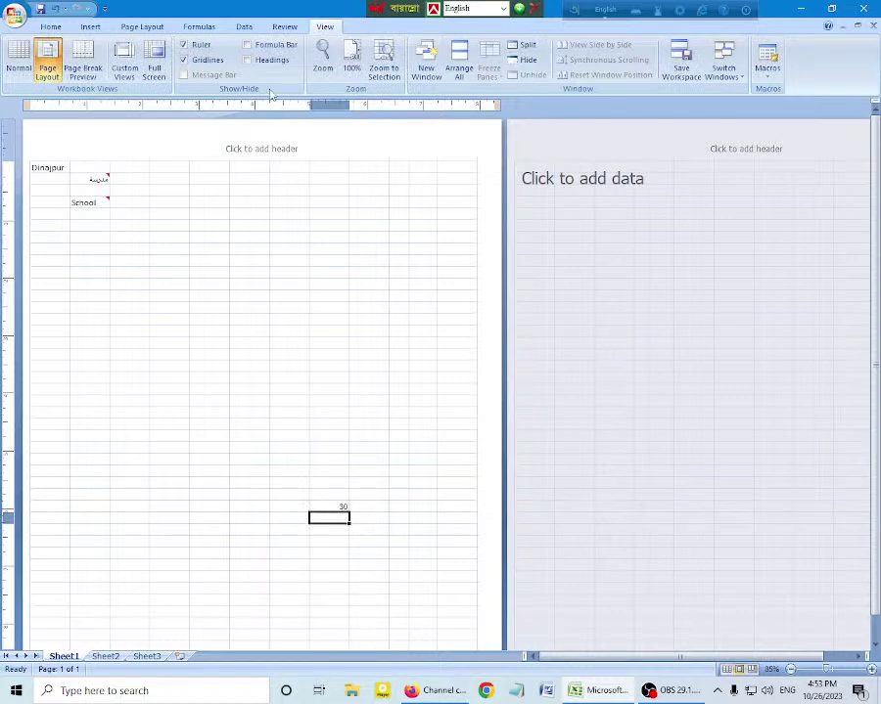
left_click(253, 60)
left_click(258, 44)
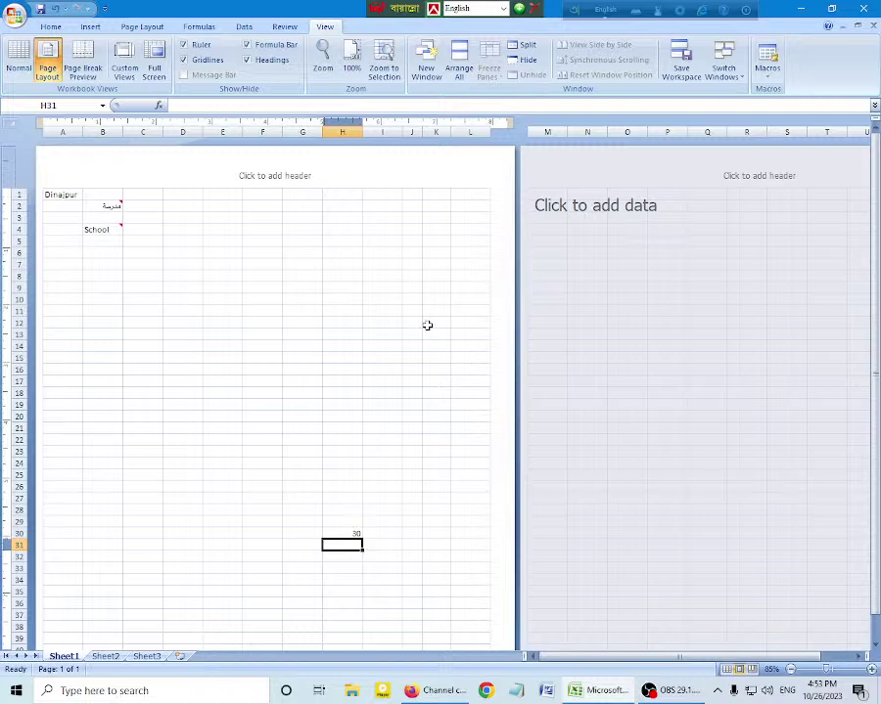
Step: Zoom to selection on cell B2 holding مدرسة, then select B1:D4 and reselect B2
scroll(427, 326, "up", 10, "ctrl")
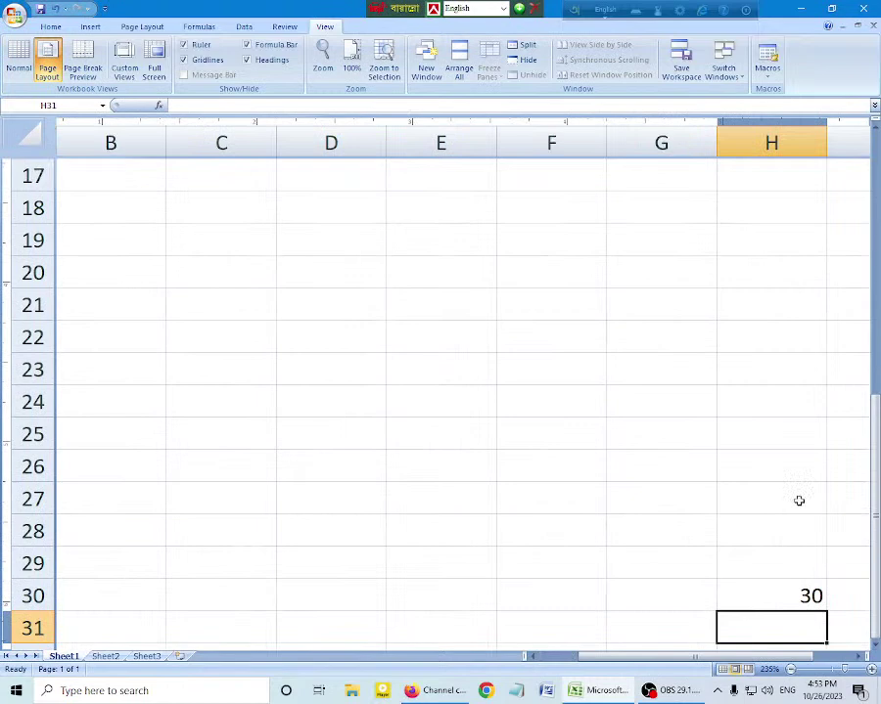
left_click(111, 176)
scroll(192, 271, "up", 6)
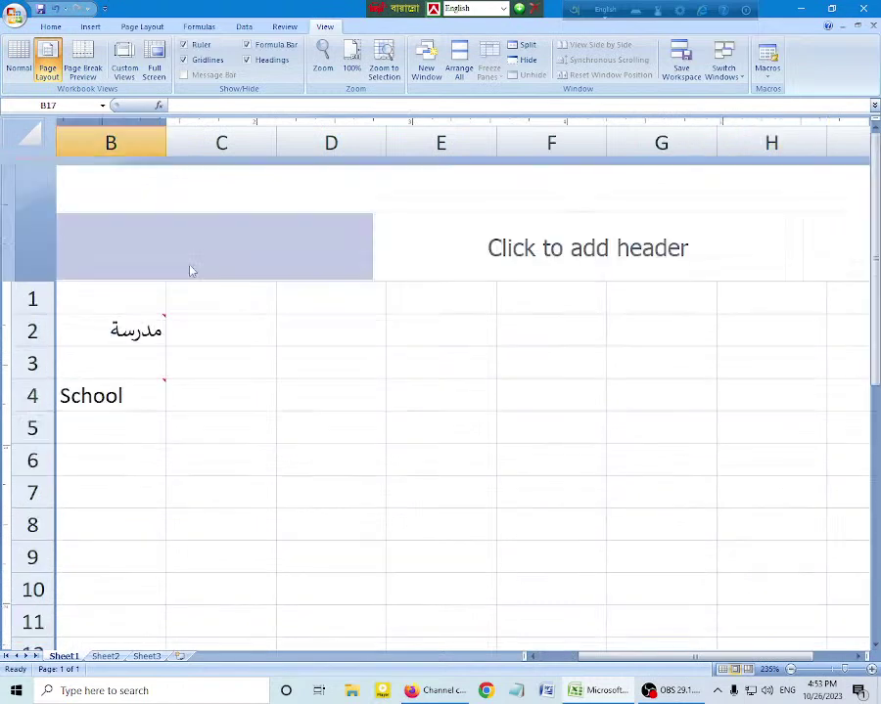
left_click(157, 328)
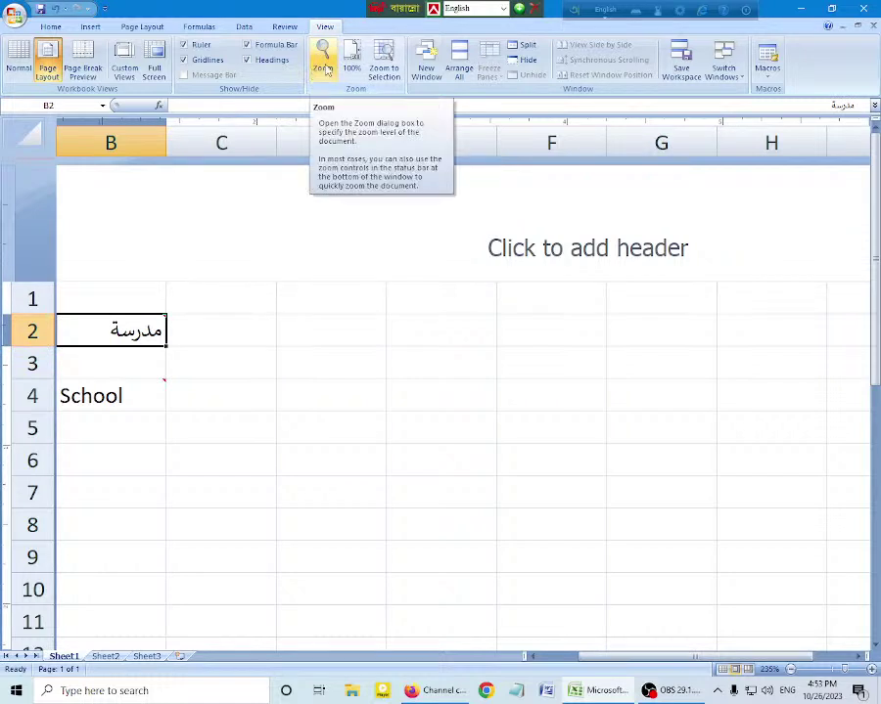
left_click(384, 64)
left_click_drag(126, 413, 531, 585)
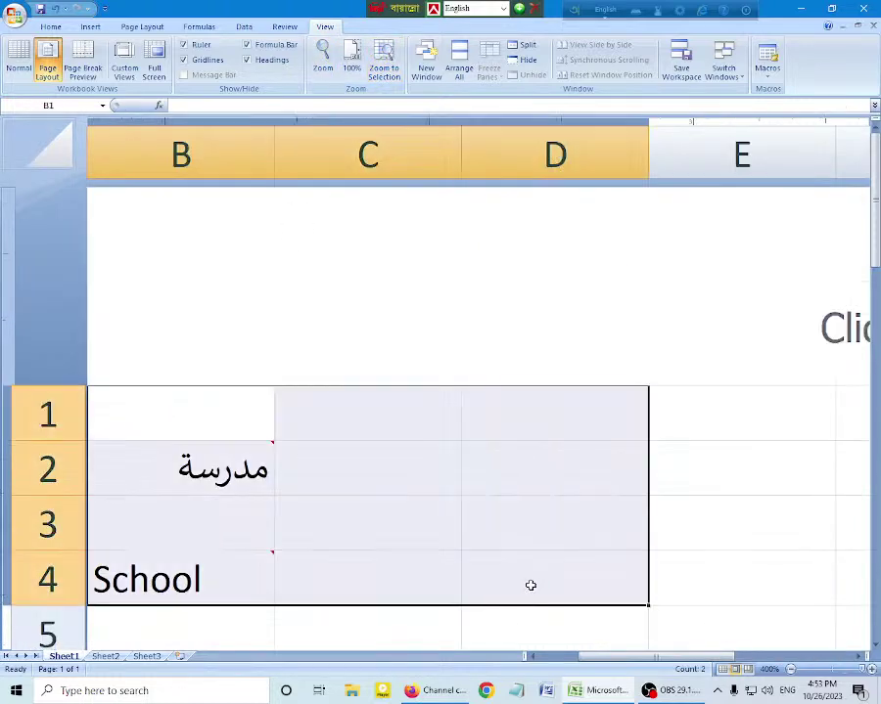
left_click(168, 472)
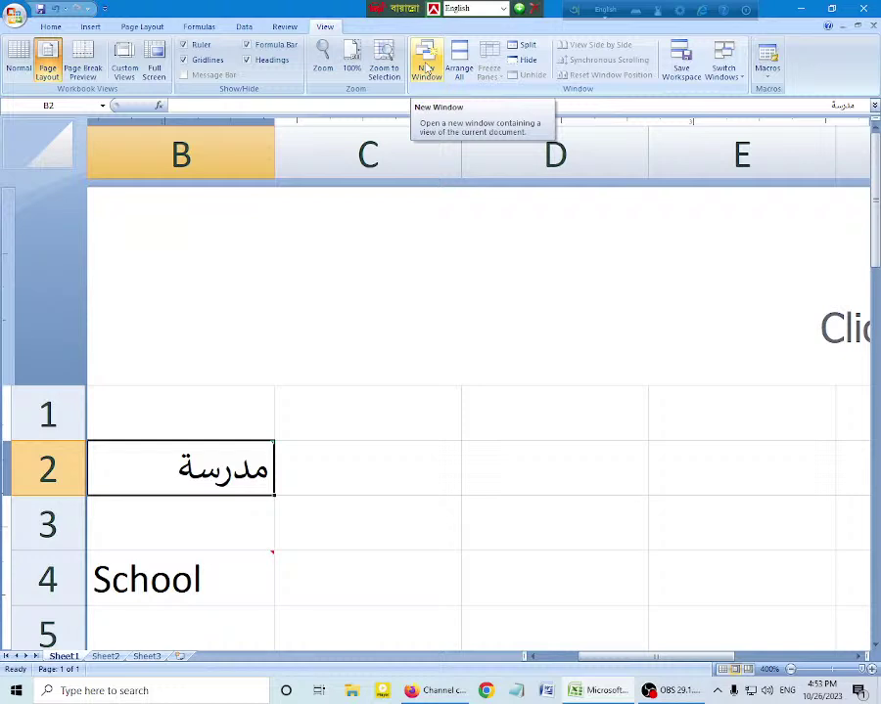
Step: Create a second workbook window, Book1:2, and list the open windows in Switch Windows
left_click(426, 66)
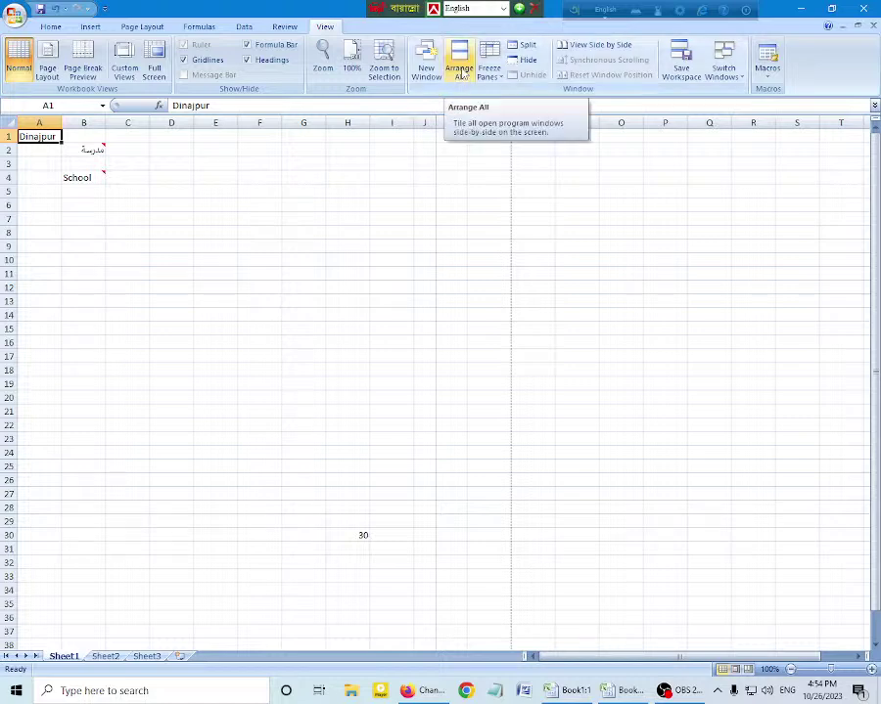
left_click(724, 69)
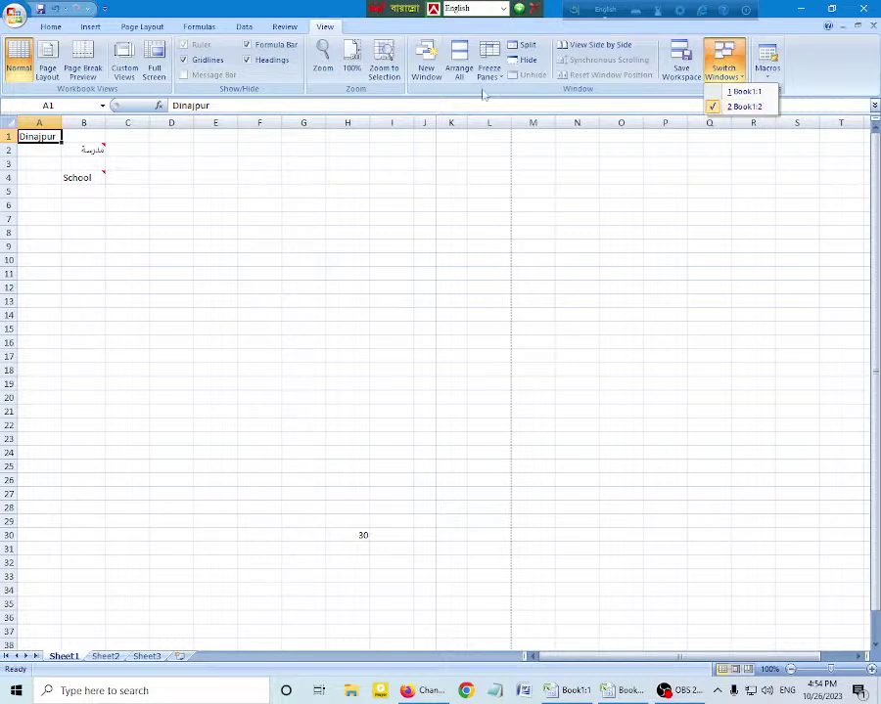
Step: Arrange the Book1:1 and Book1:2 windows with the Tiled option
left_click(459, 65)
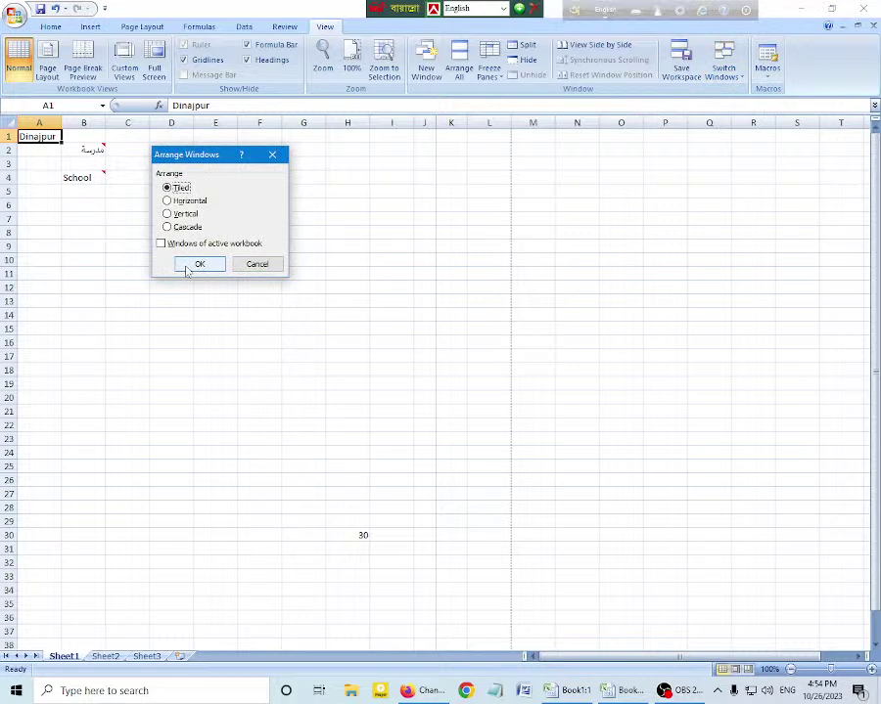
left_click(188, 268)
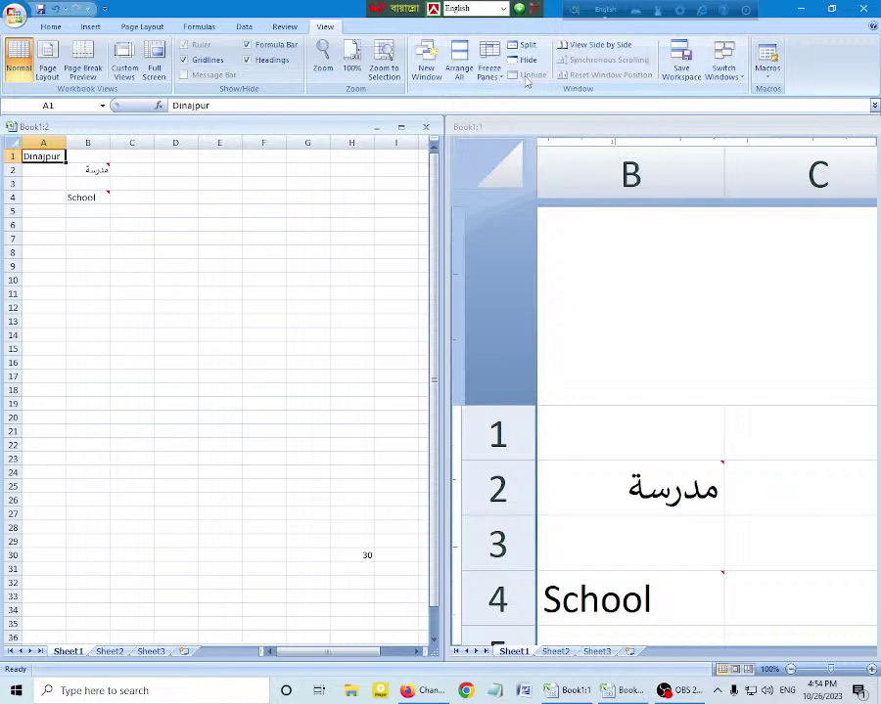
Step: Activate the Book1:1 window and then the Book1:2 window from Switch Windows
left_click(725, 72)
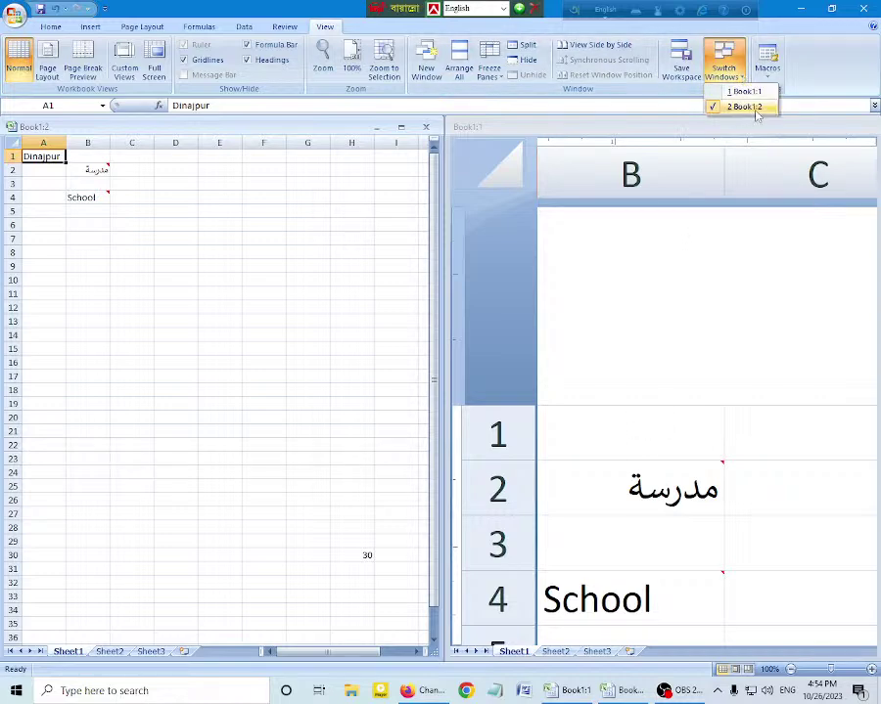
left_click(754, 91)
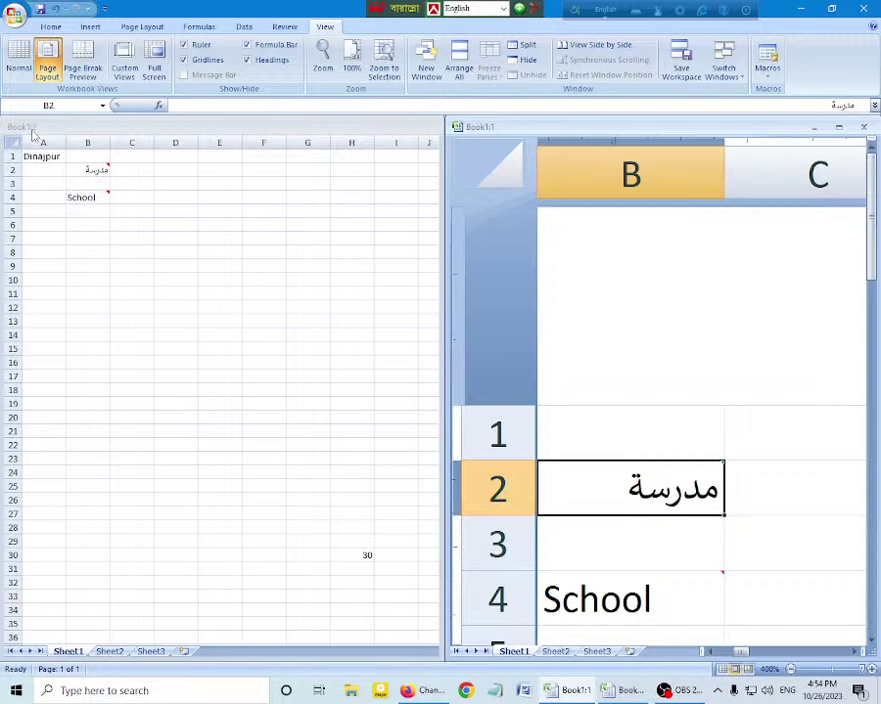
left_click(723, 65)
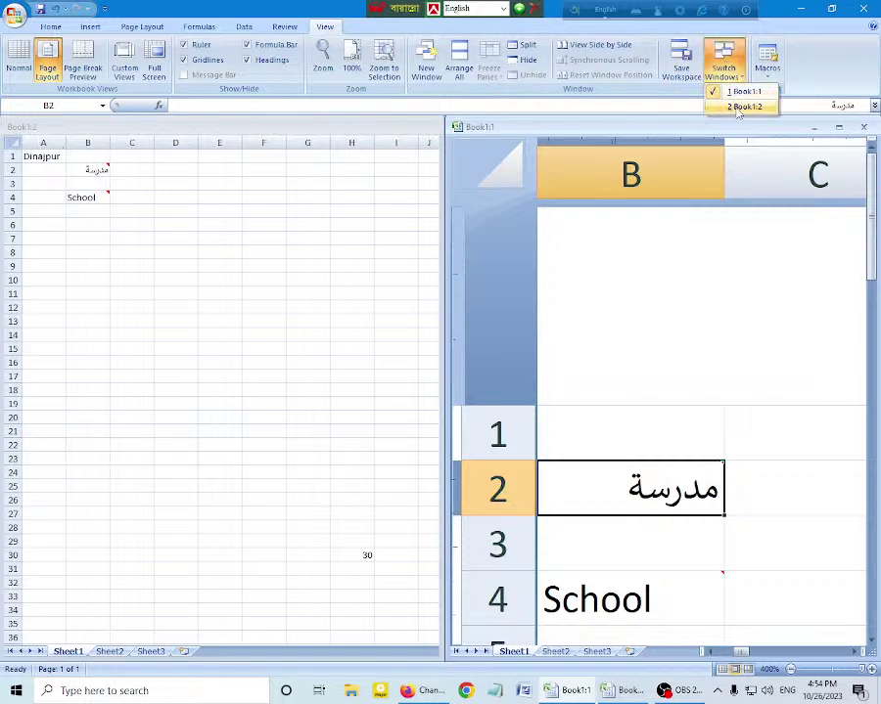
left_click(744, 106)
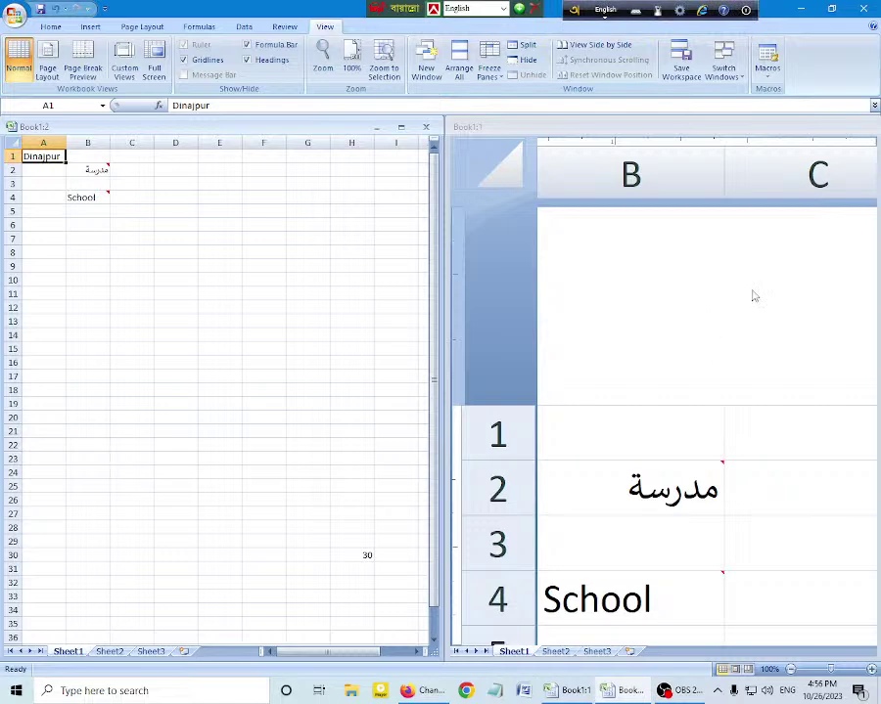
Step: Look at the Review tab, return to View, then bring Chrome's YouTube Studio channel content page forward
left_click(283, 28)
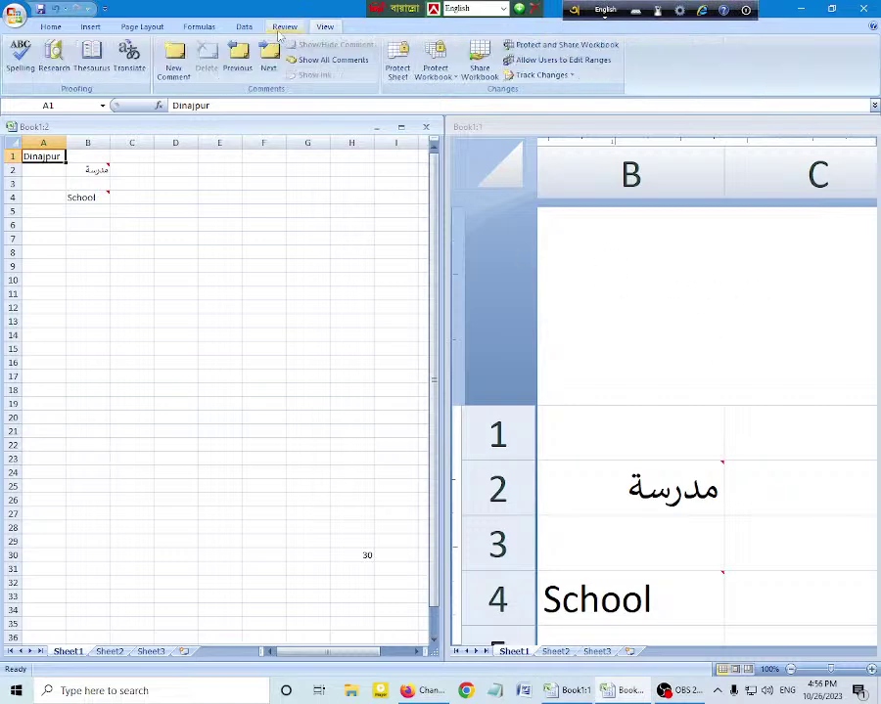
left_click(324, 29)
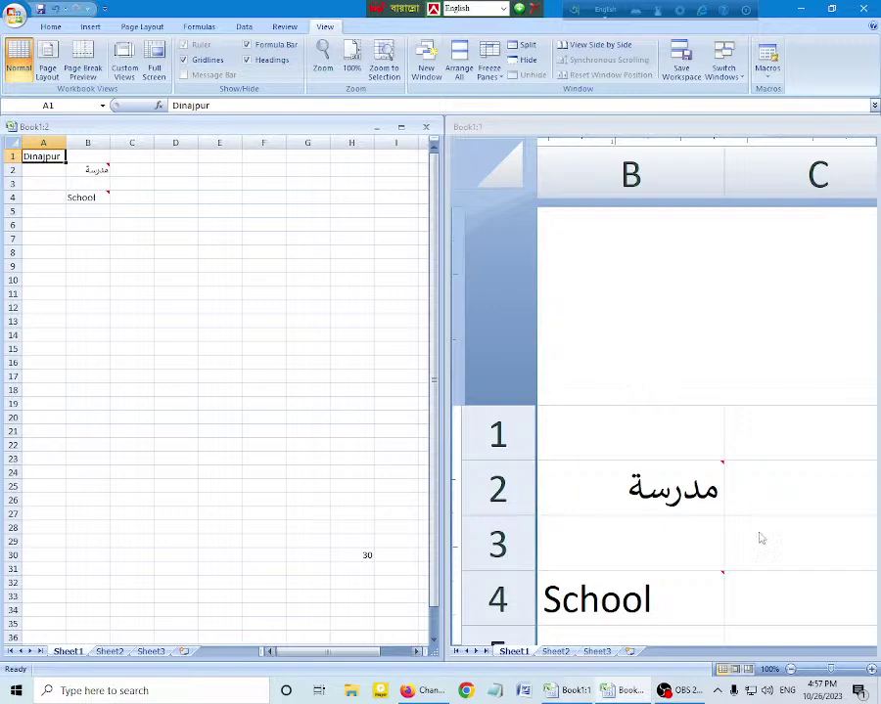
left_click(431, 693)
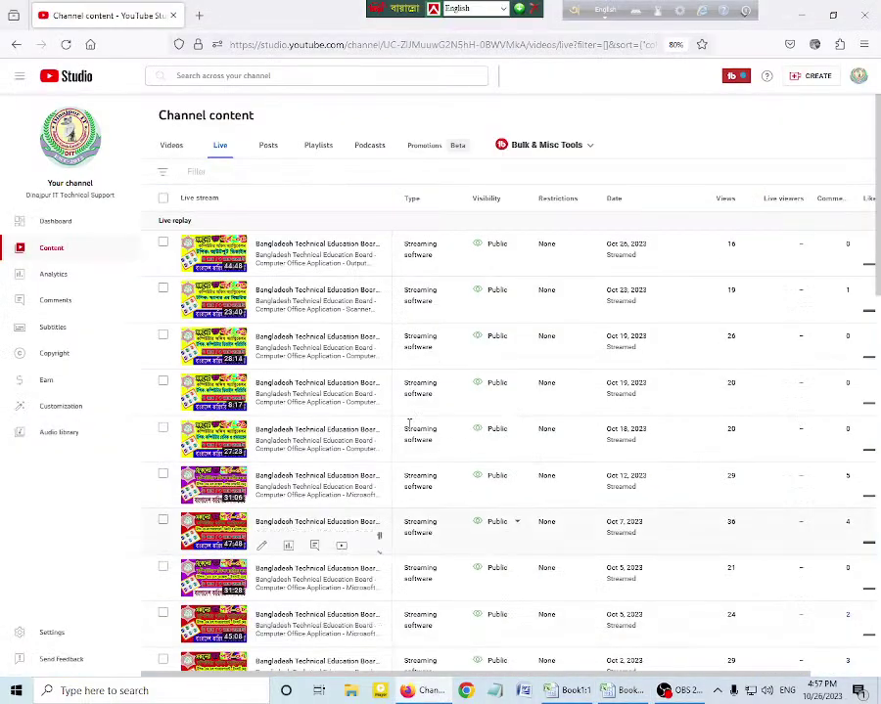